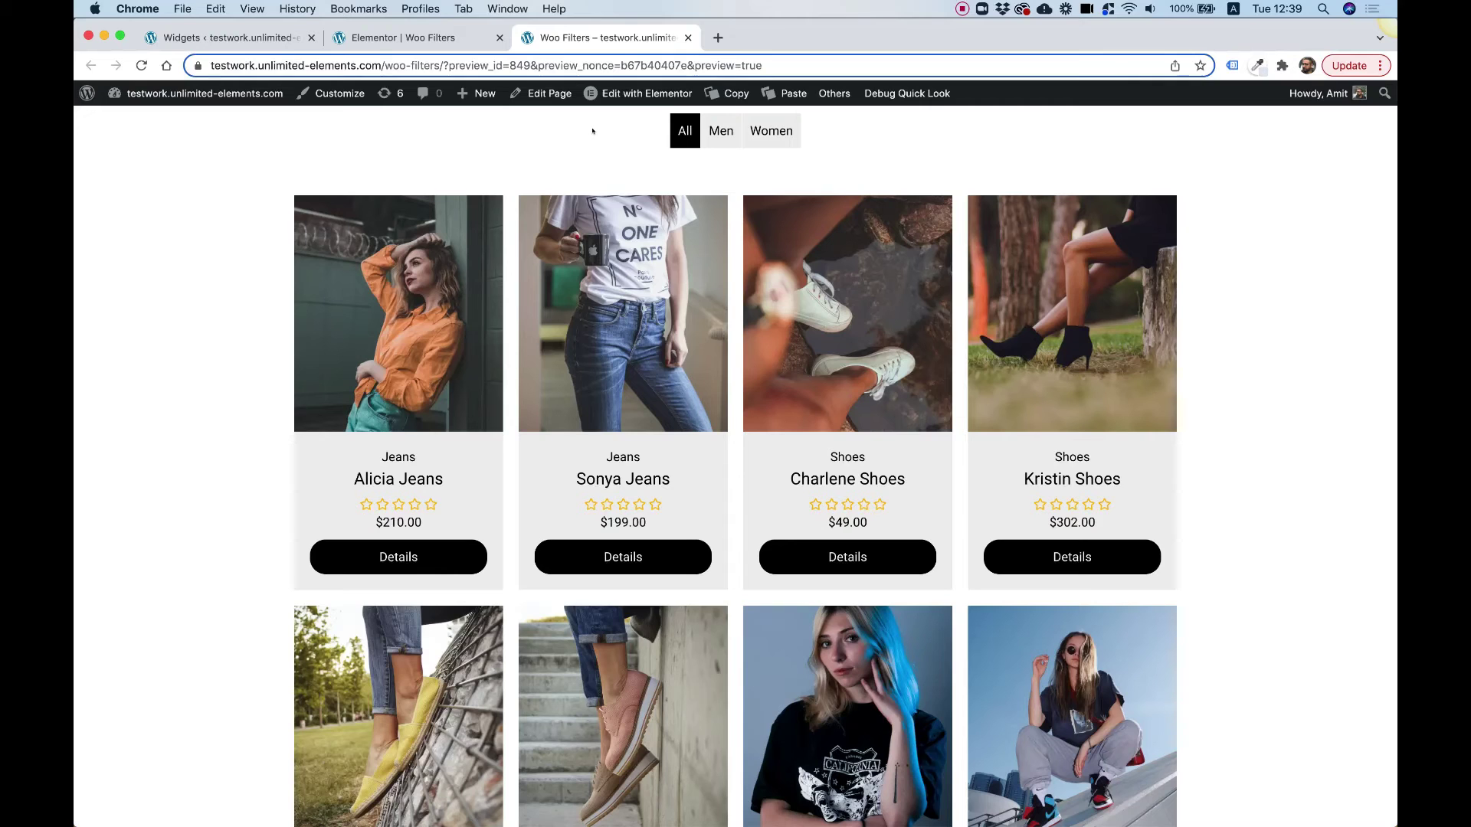
Step: Try the product filters in the page preview: Men with Shirts, and Women with Jeans
{"action": "left_click", "coordinate": [726, 132]}
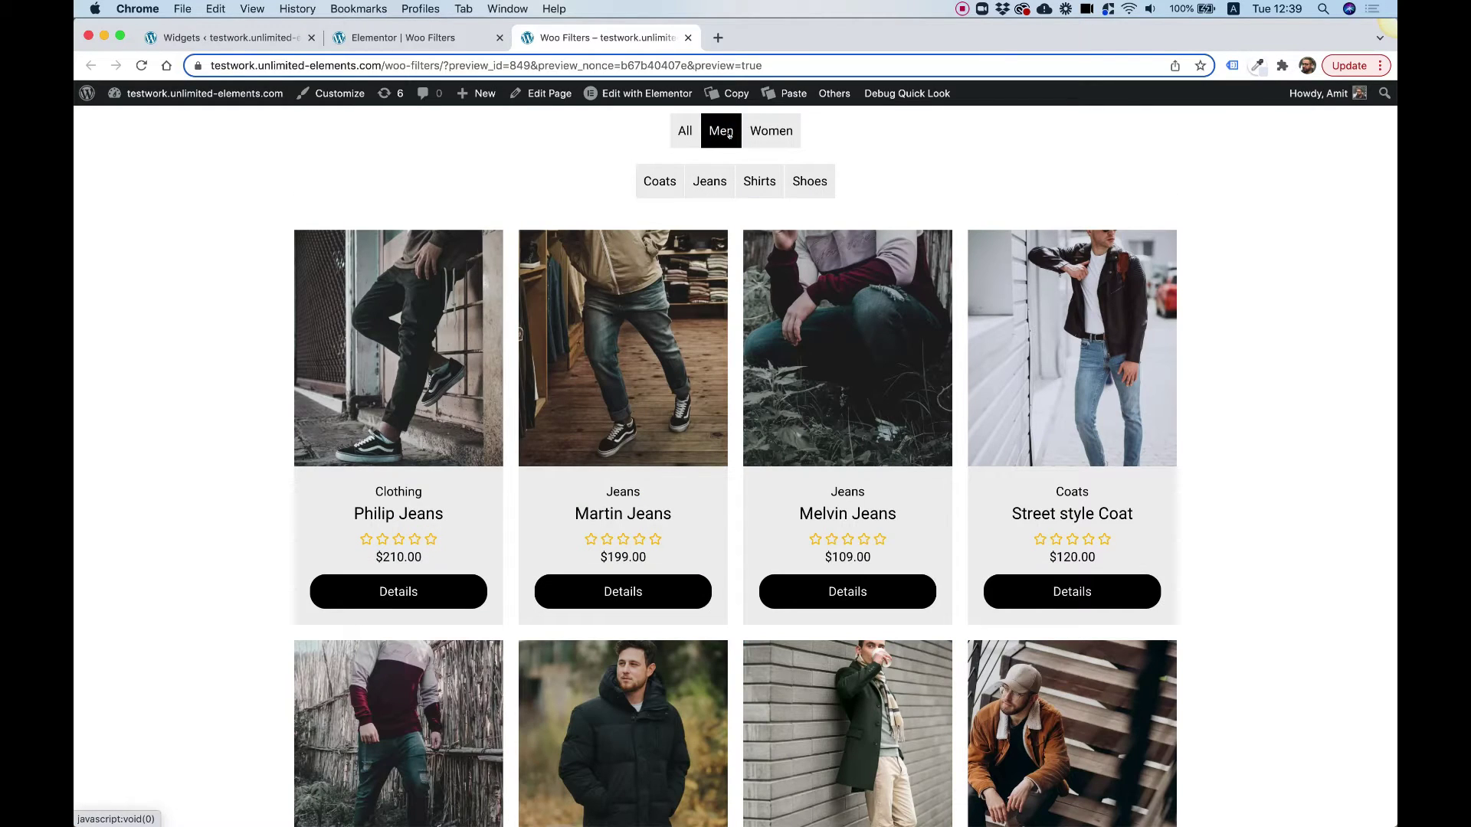
{"action": "left_click", "coordinate": [753, 177]}
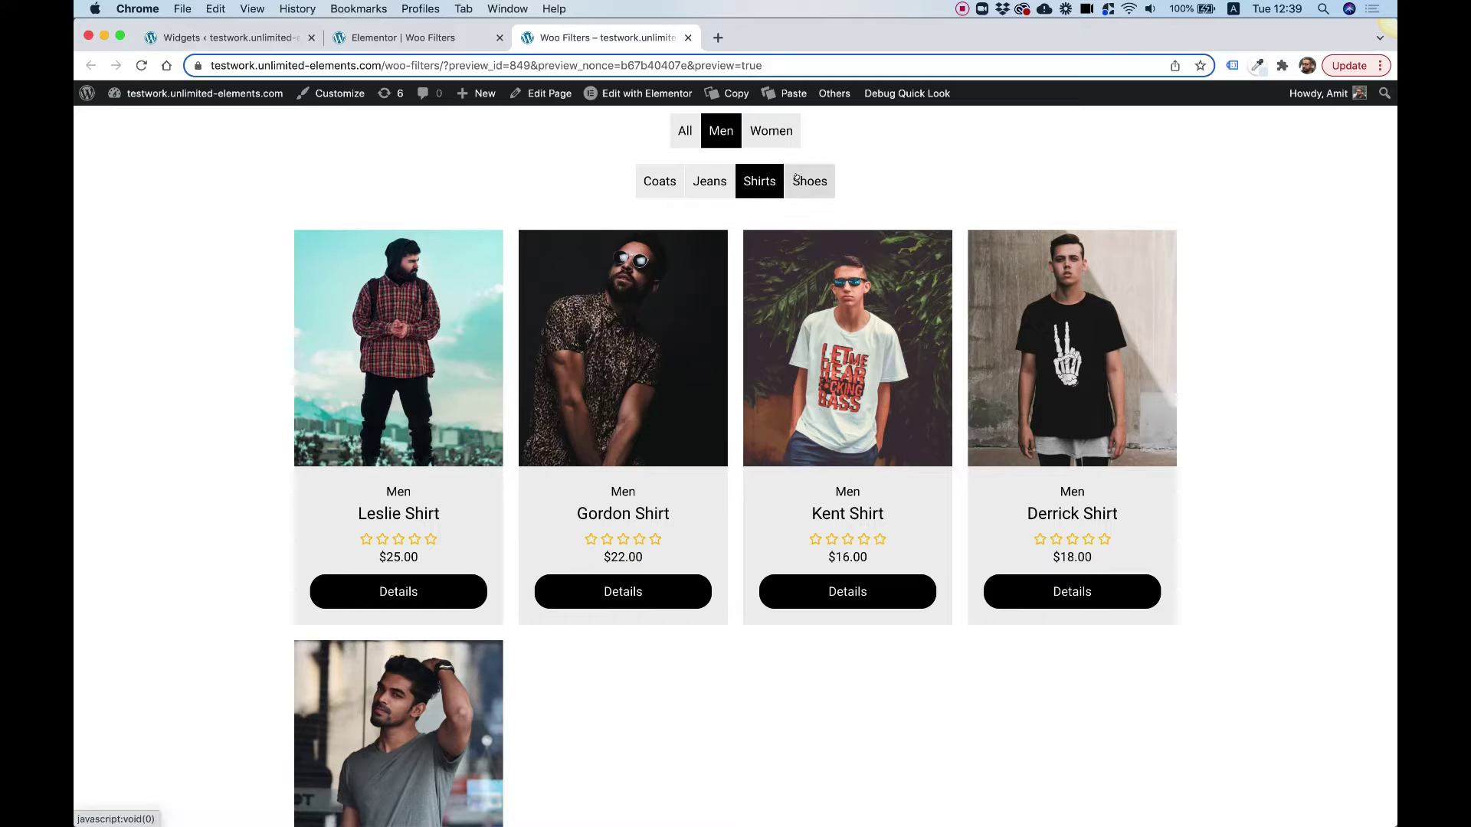
{"action": "left_click", "coordinate": [776, 136]}
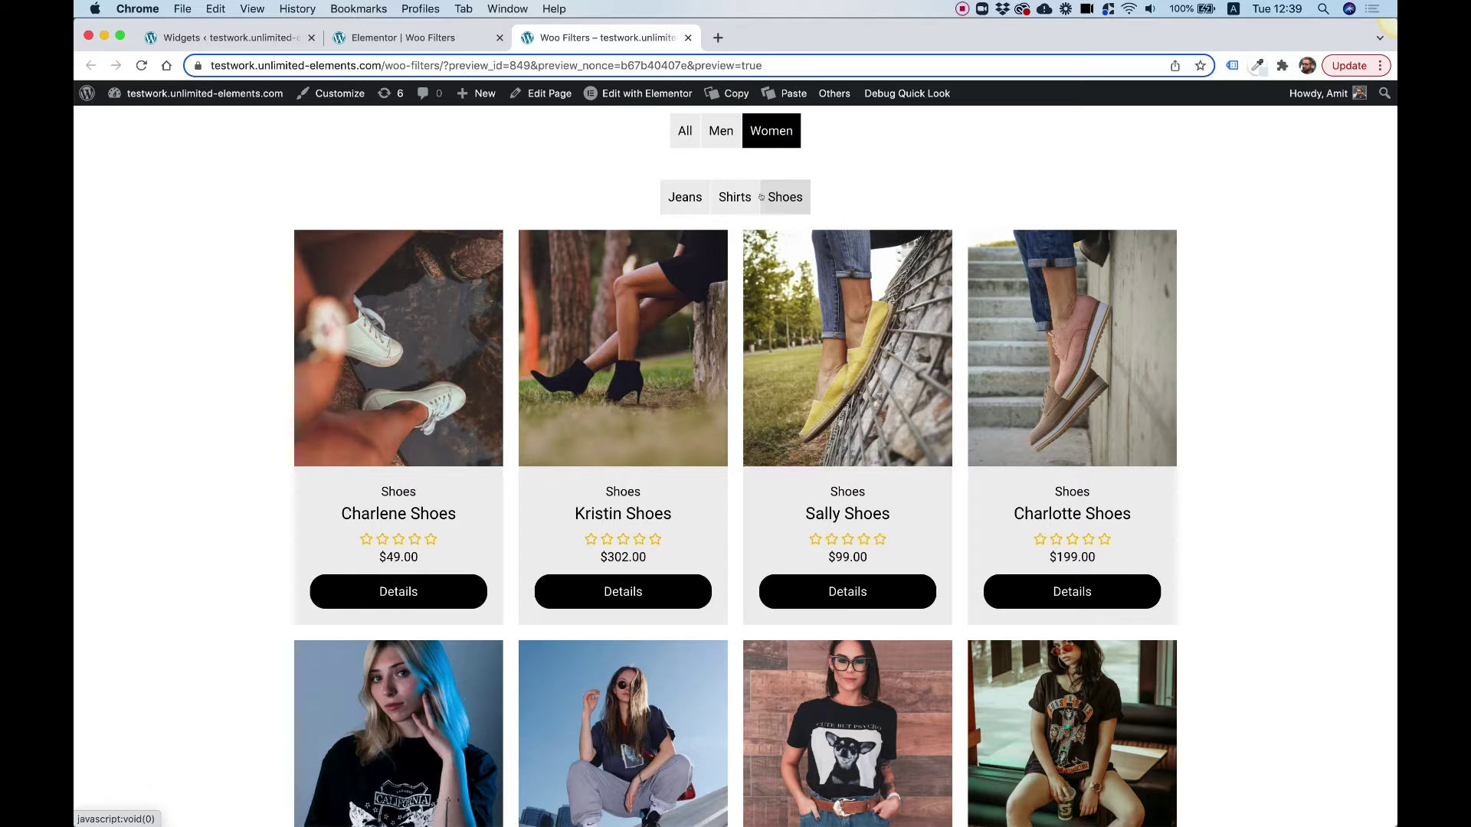
{"action": "left_click", "coordinate": [690, 204]}
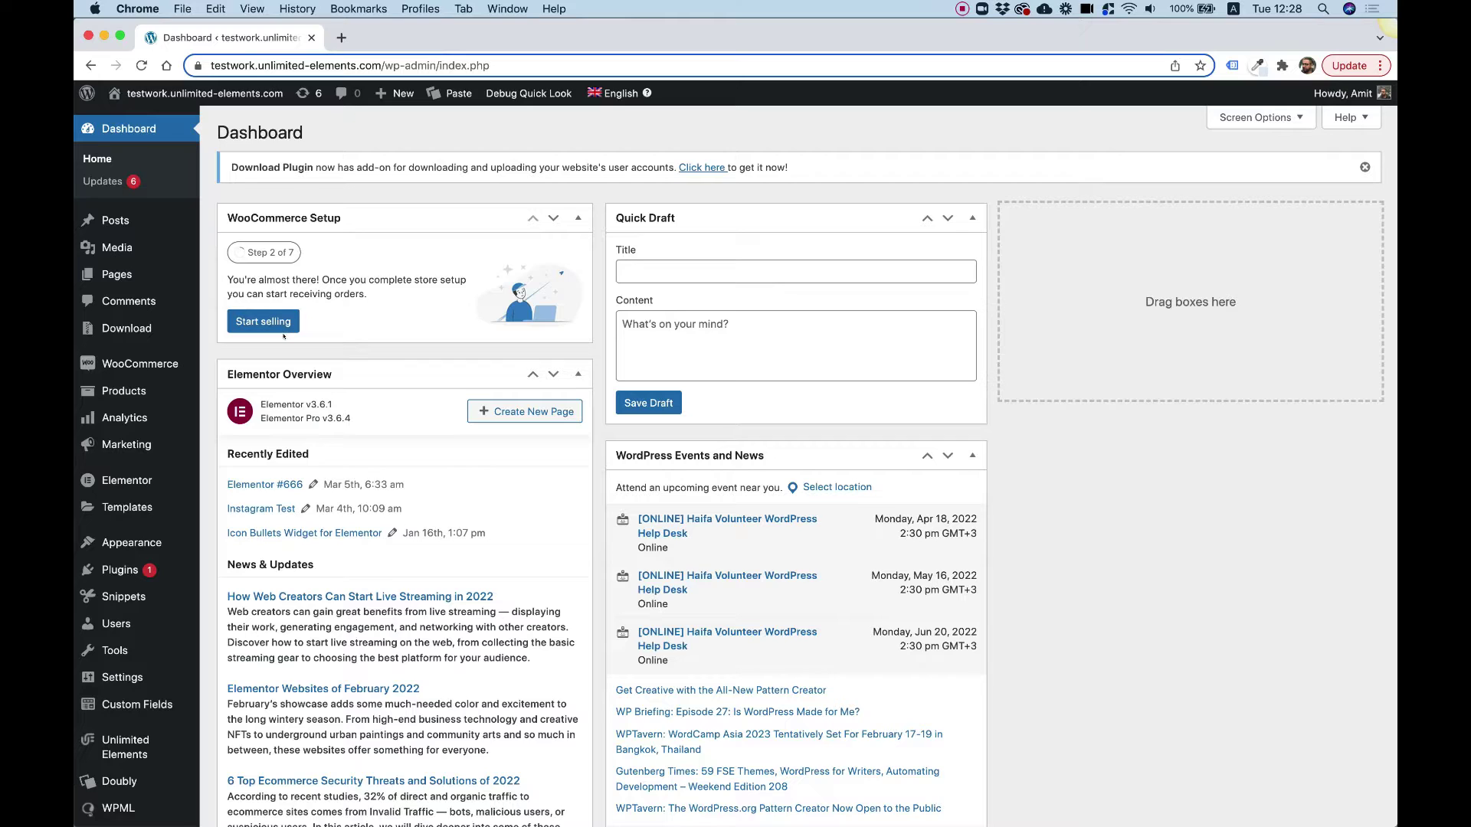
Step: Open the WooCommerce product categories page and examine the category hierarchy and the available parent categories
{"action": "mouse_move", "coordinate": [118, 353]}
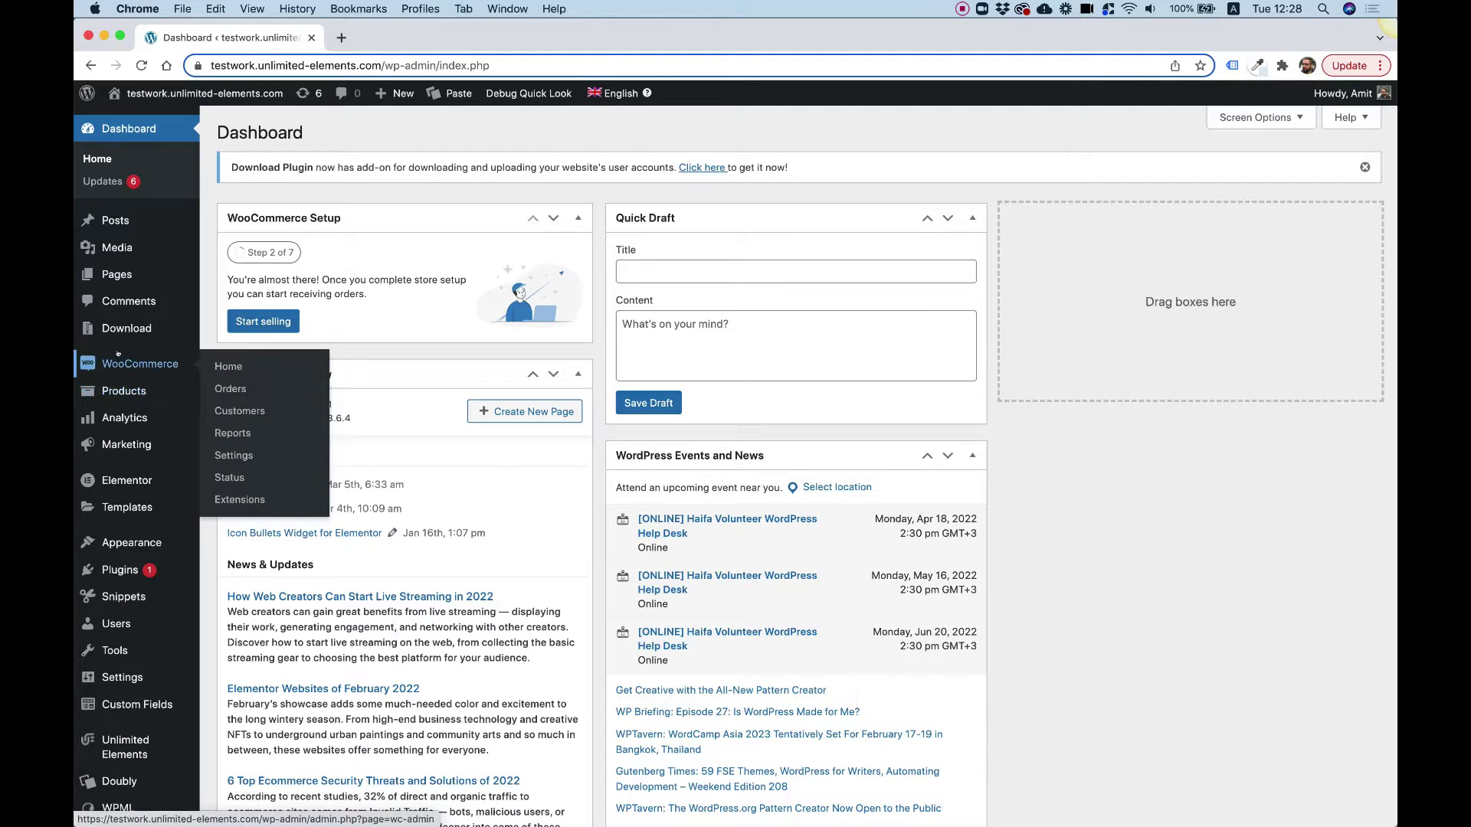
{"action": "mouse_move", "coordinate": [128, 389]}
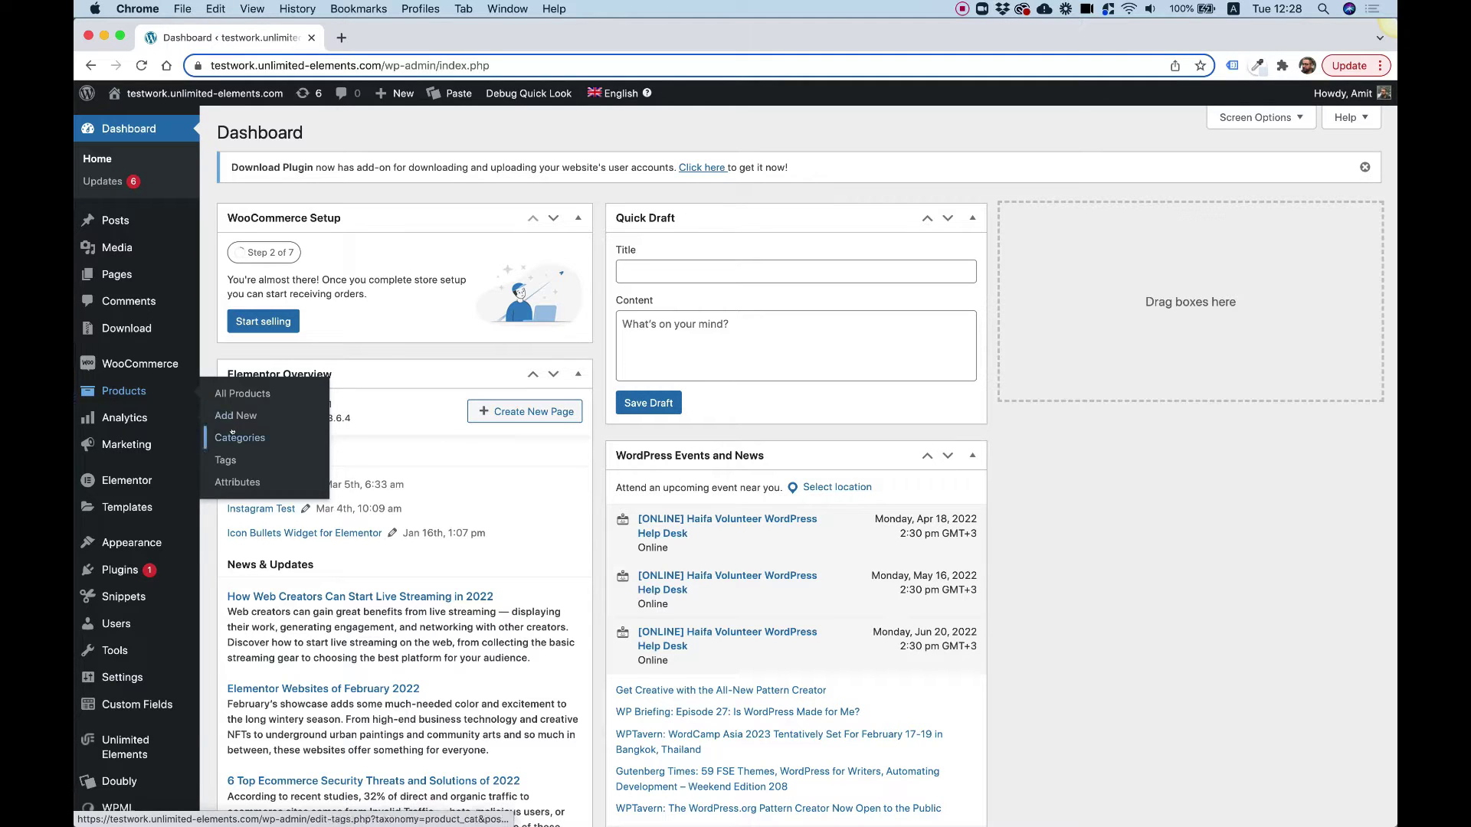
{"action": "left_click", "coordinate": [232, 435]}
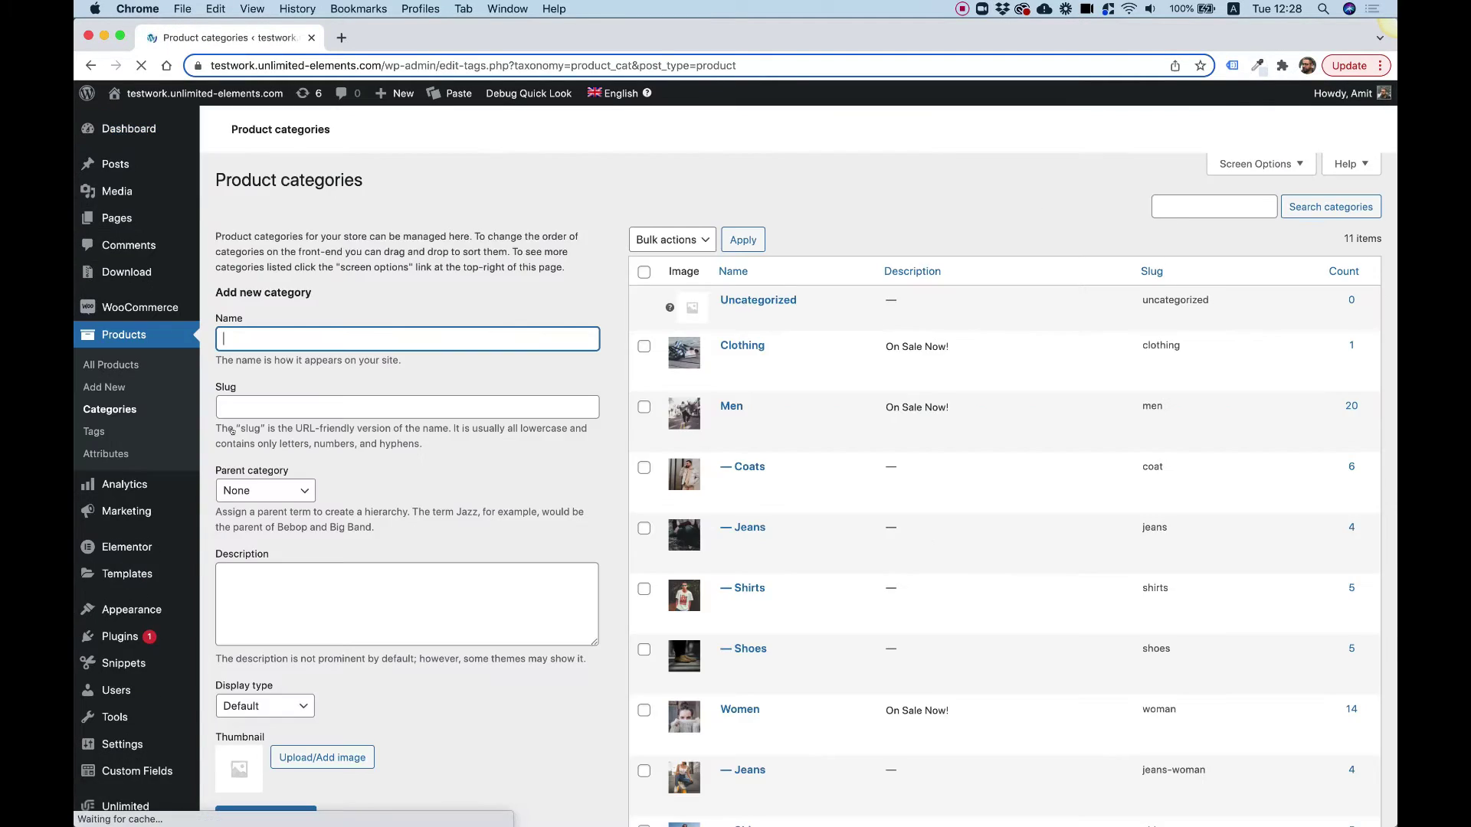
{"action": "scroll", "coordinate": [872, 549], "scroll_direction": "down", "scroll_amount": 3}
{"action": "scroll", "coordinate": [871, 549], "scroll_direction": "down", "scroll_amount": 4}
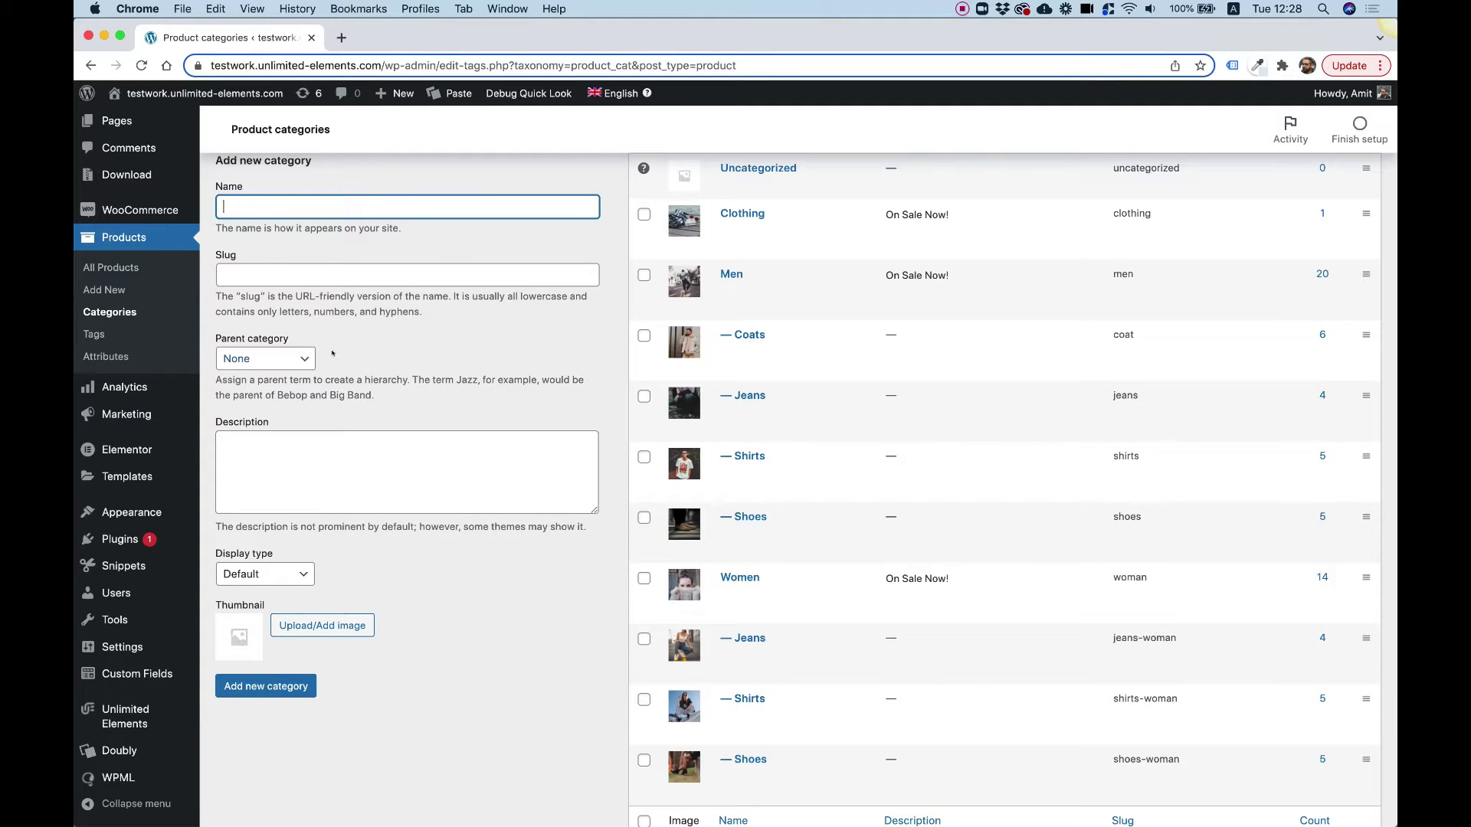
{"action": "left_click", "coordinate": [283, 358]}
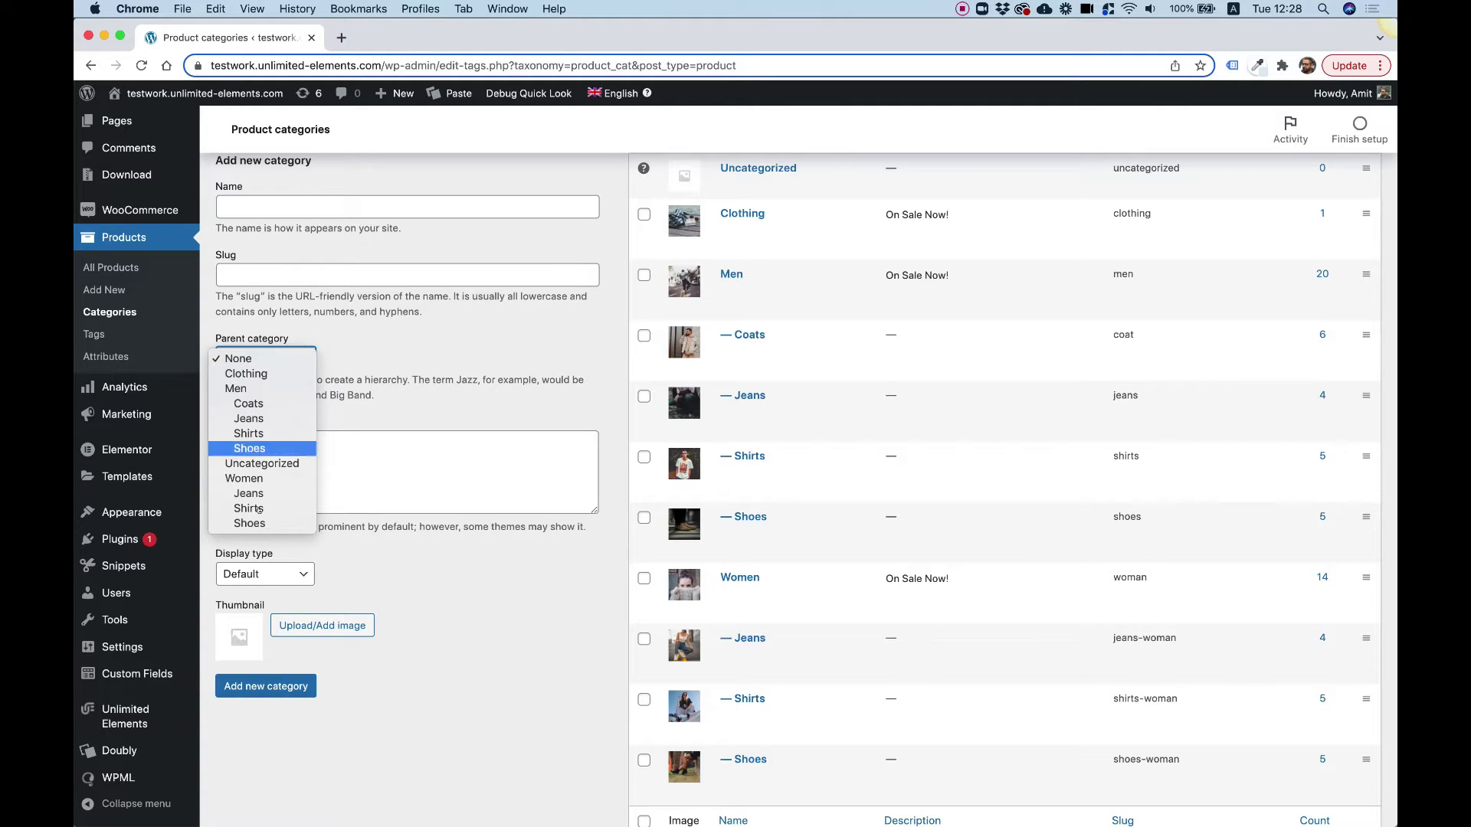
{"action": "left_click", "coordinate": [421, 375]}
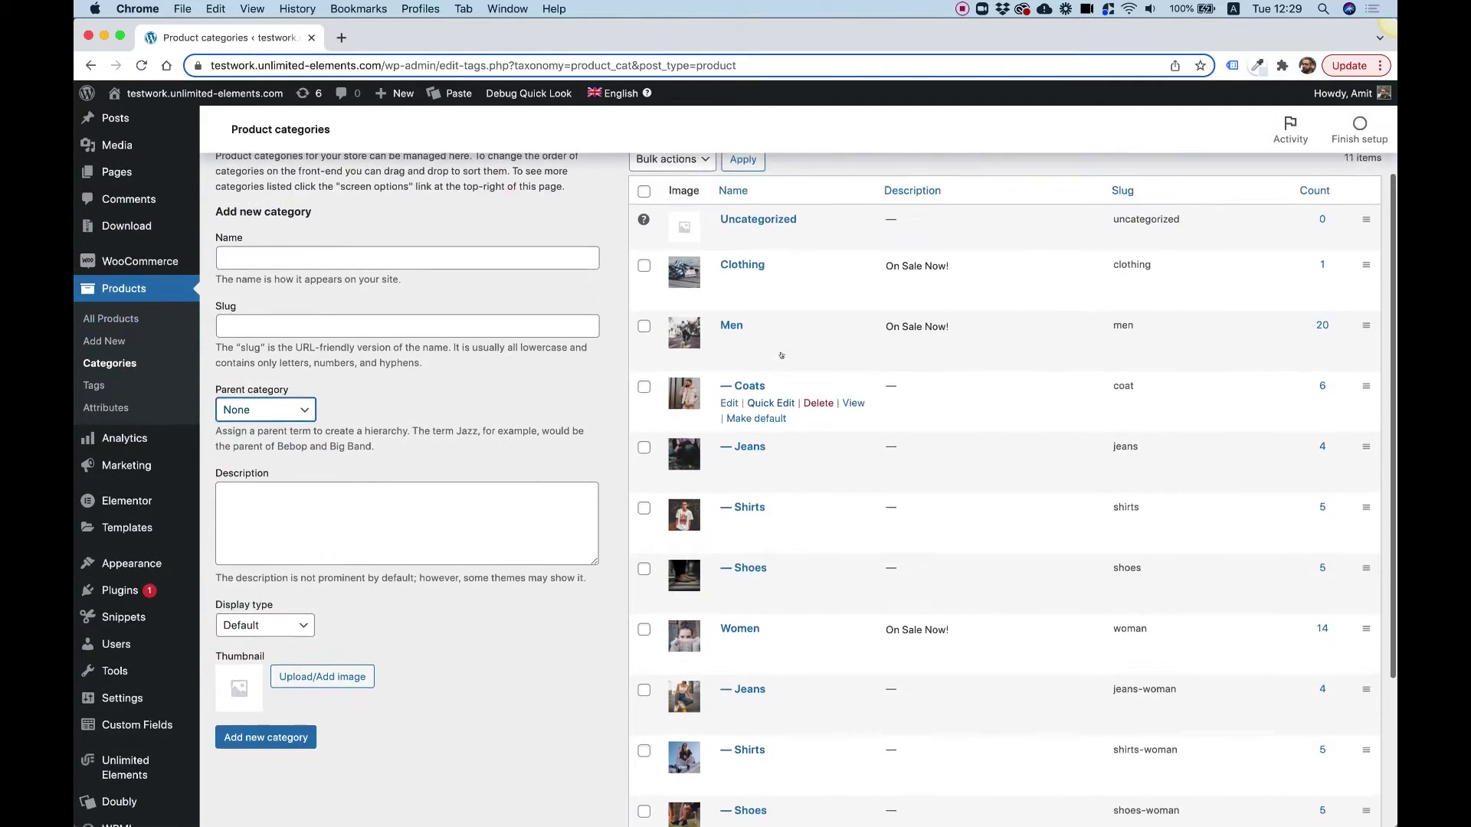
{"action": "scroll", "coordinate": [781, 398], "scroll_direction": "up", "scroll_amount": 4}
{"action": "scroll", "coordinate": [783, 354], "scroll_direction": "down", "scroll_amount": 3}
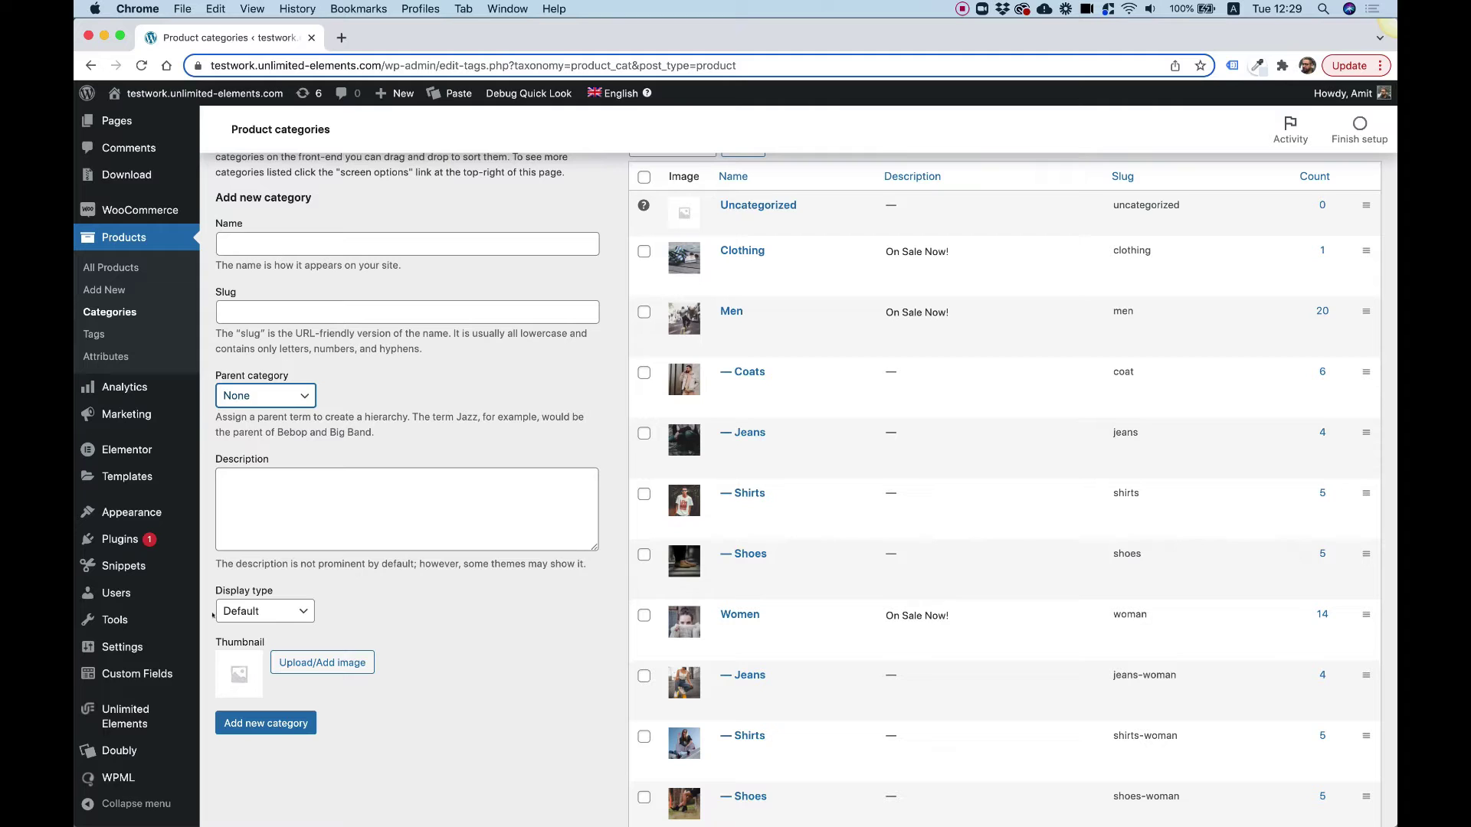
Step: Open the Unlimited Elements widget library, search for "woo" and install the Woocommerce Product Grid widget
{"action": "left_click", "coordinate": [124, 716]}
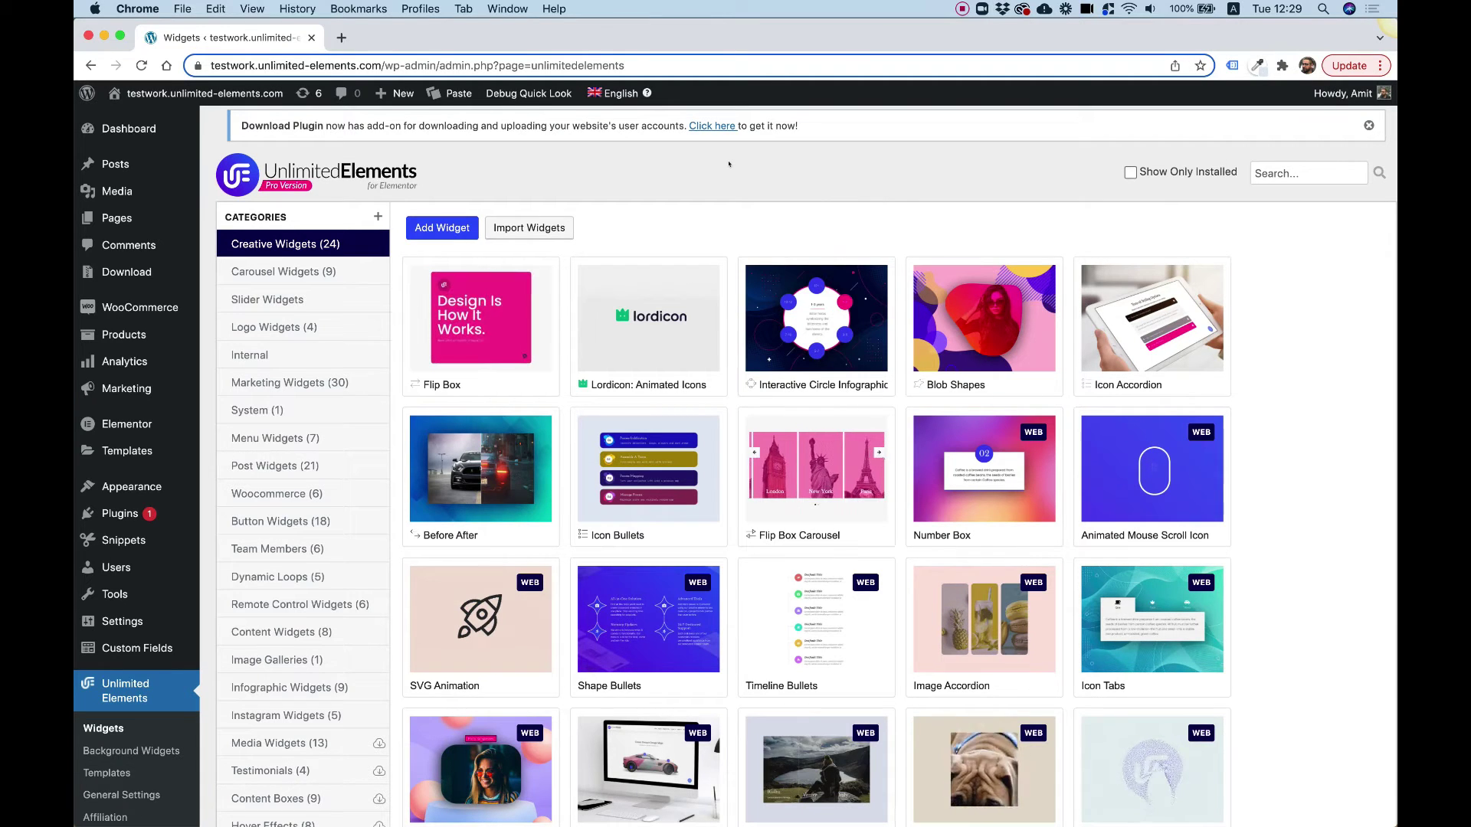
{"action": "left_click", "coordinate": [1285, 166]}
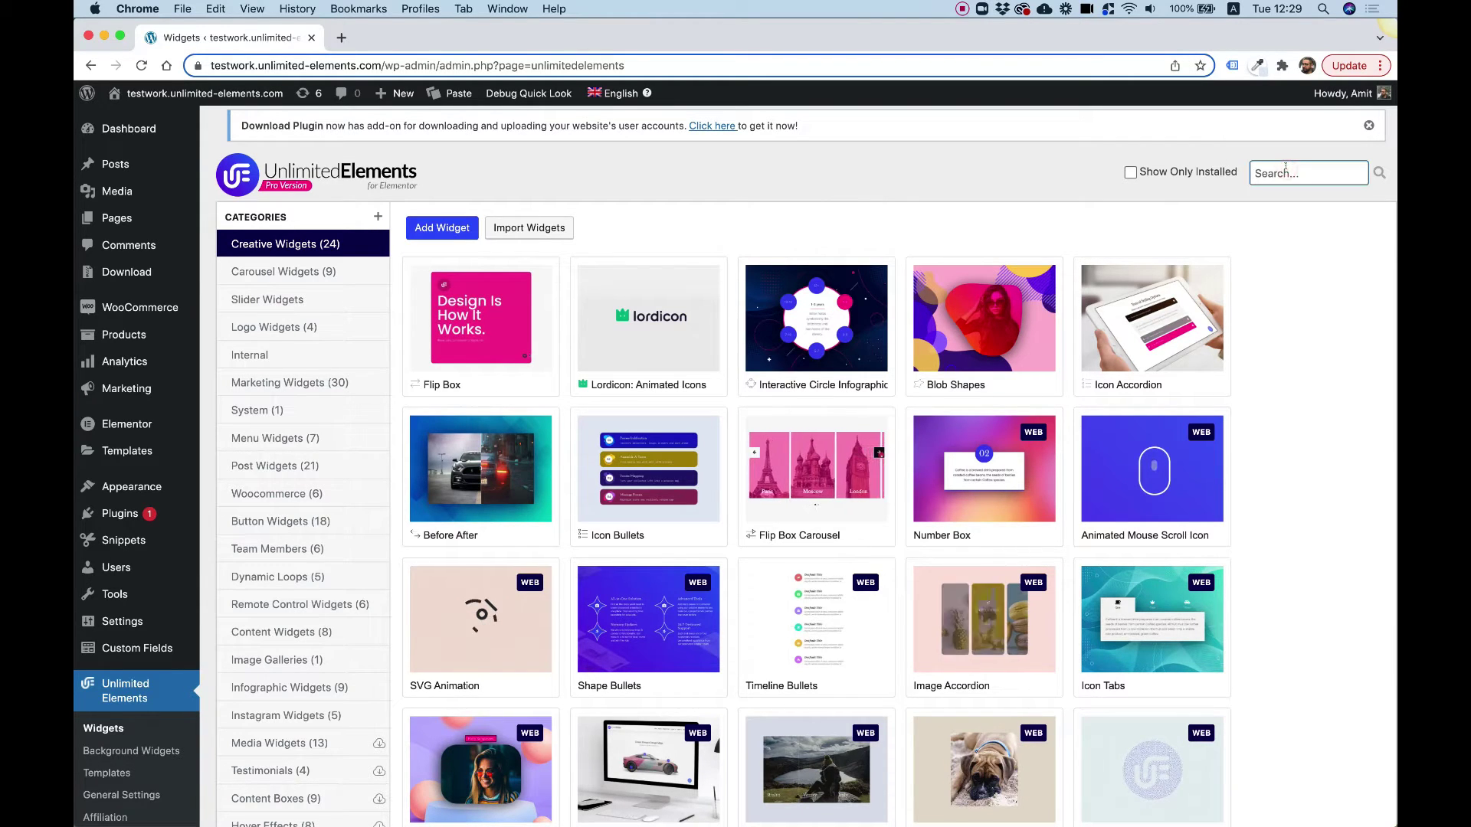
{"action": "type", "text": "woo"}
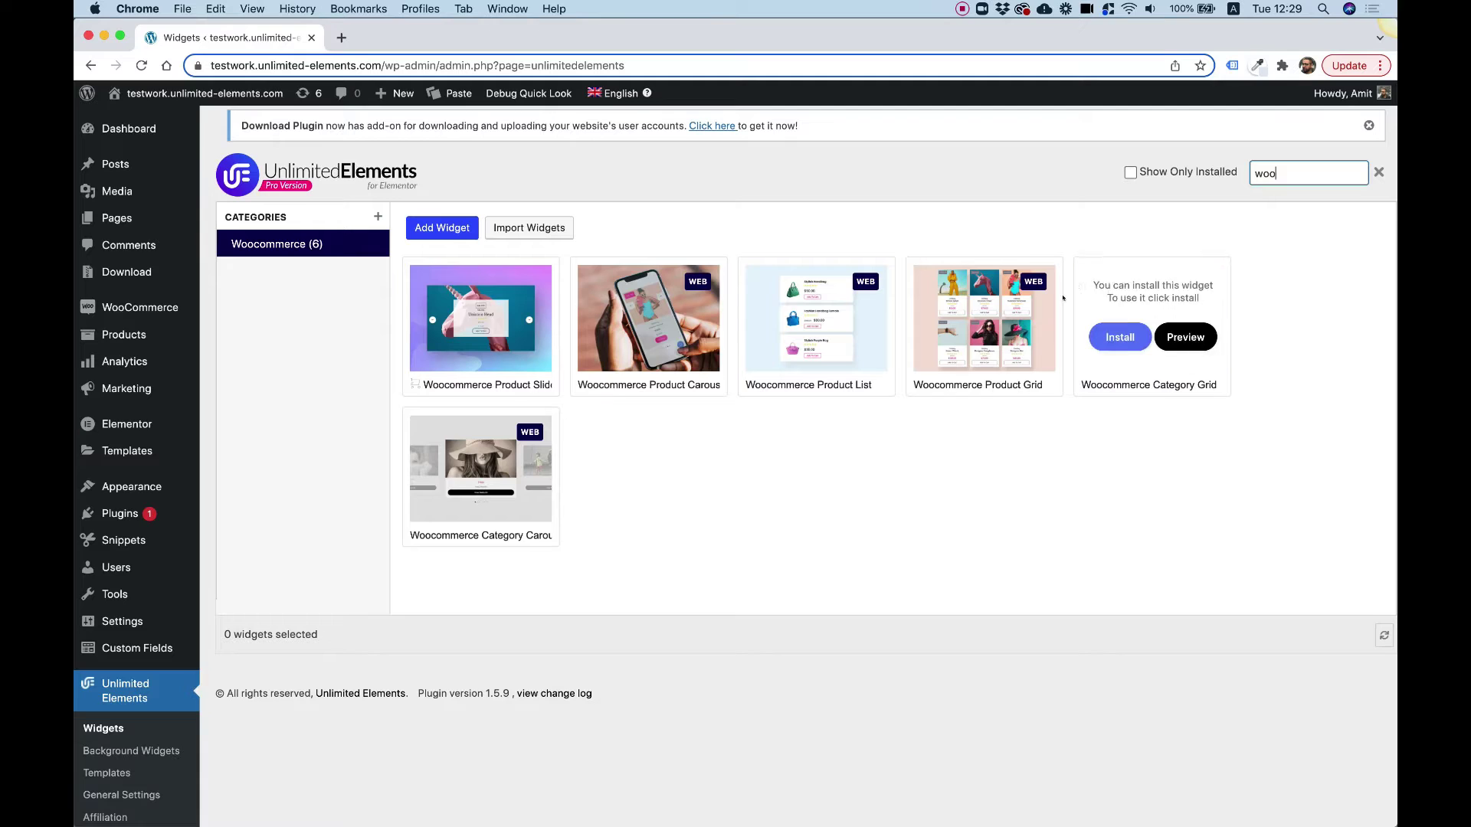
{"action": "left_click", "coordinate": [952, 338]}
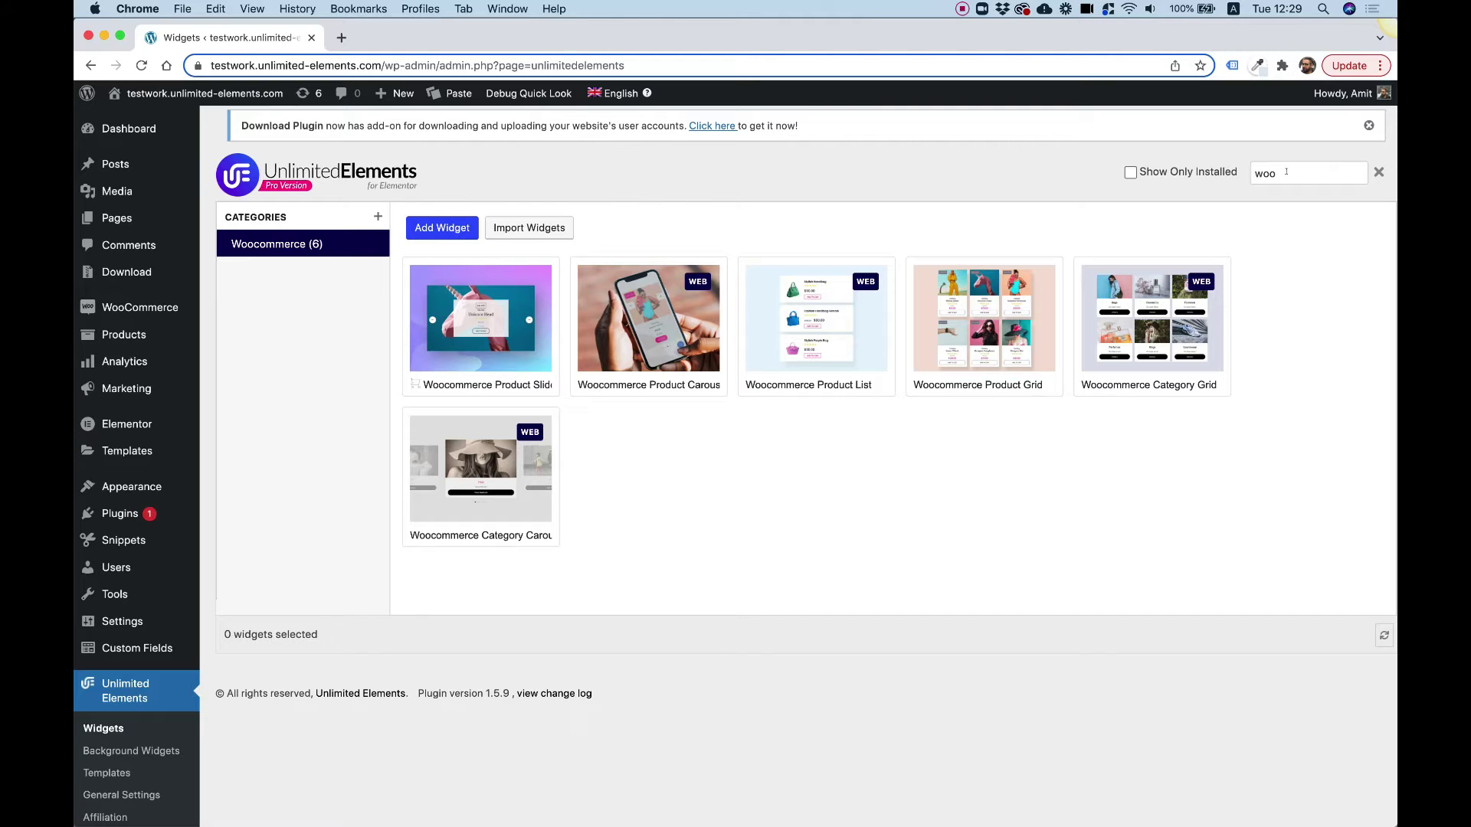
Step: Search the widget library for "tabs filter" and install the Tabs Filter widget
{"action": "left_click", "coordinate": [1378, 172]}
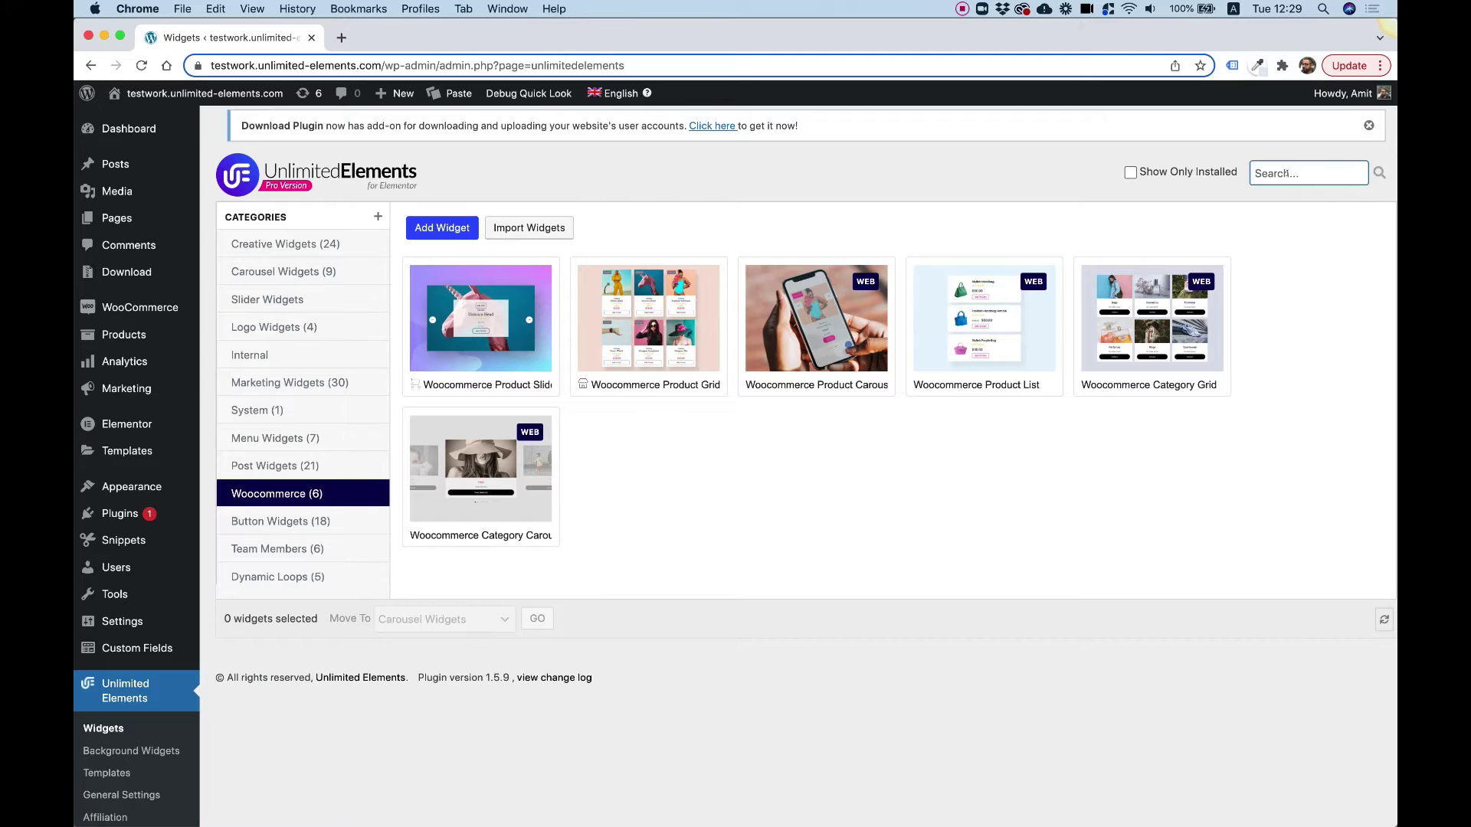
{"action": "type", "text": "tabs filter"}
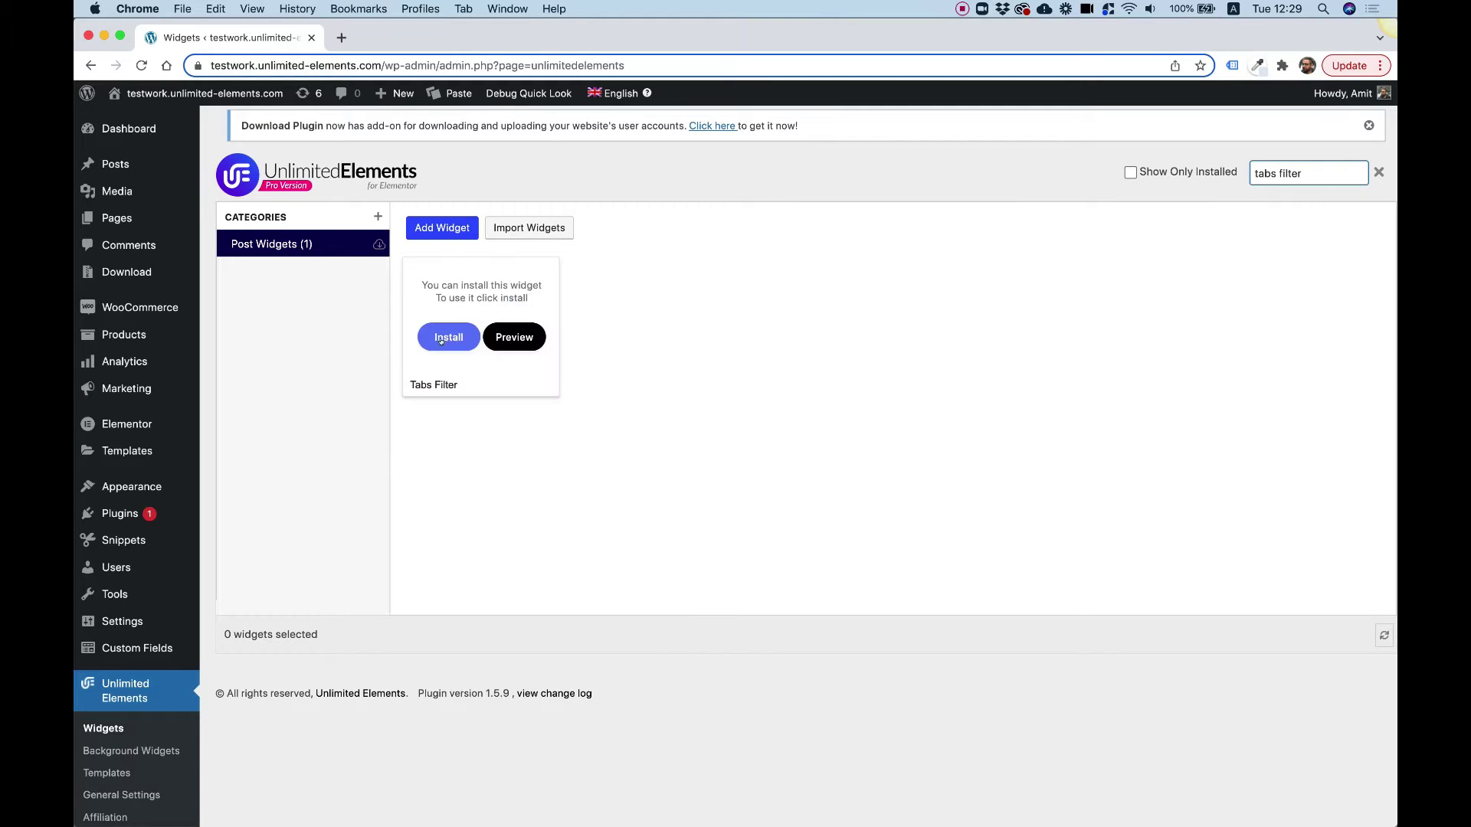
{"action": "left_click", "coordinate": [444, 334]}
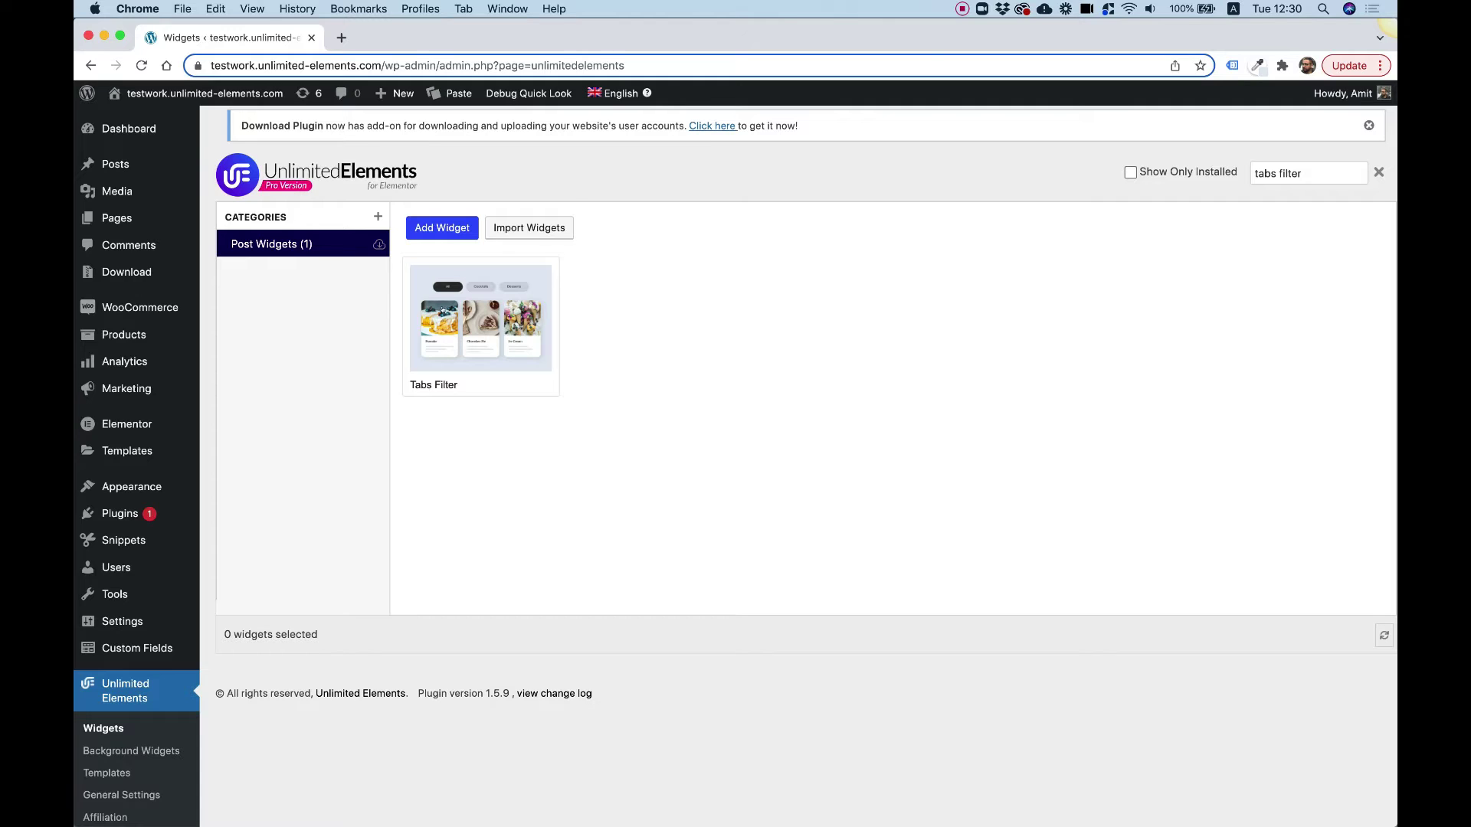
Step: Create a new page in a separate browser tab and title it "Woo Filters"
{"action": "mouse_move", "coordinate": [119, 221]}
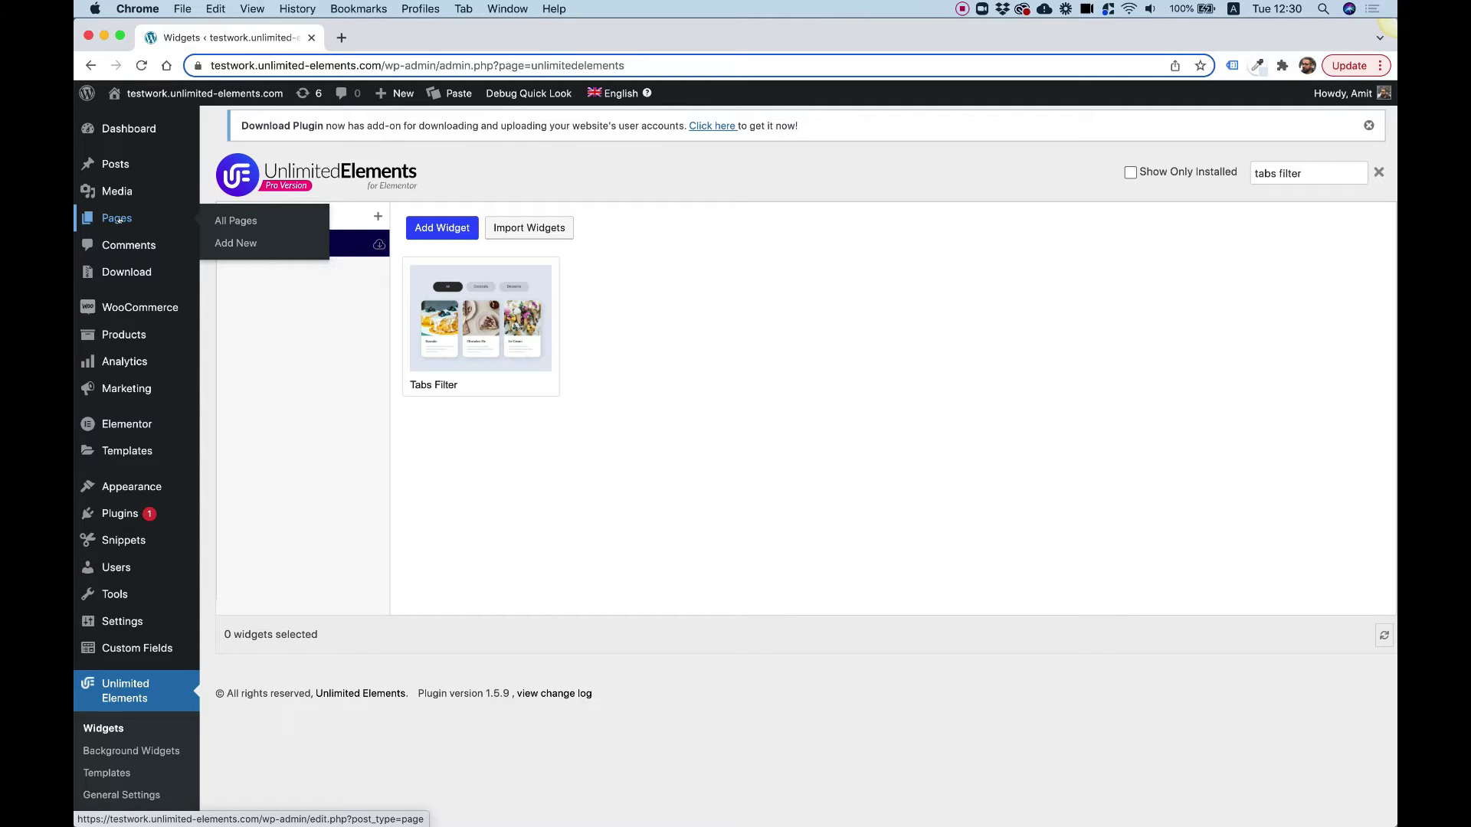
{"action": "right_click", "coordinate": [262, 246]}
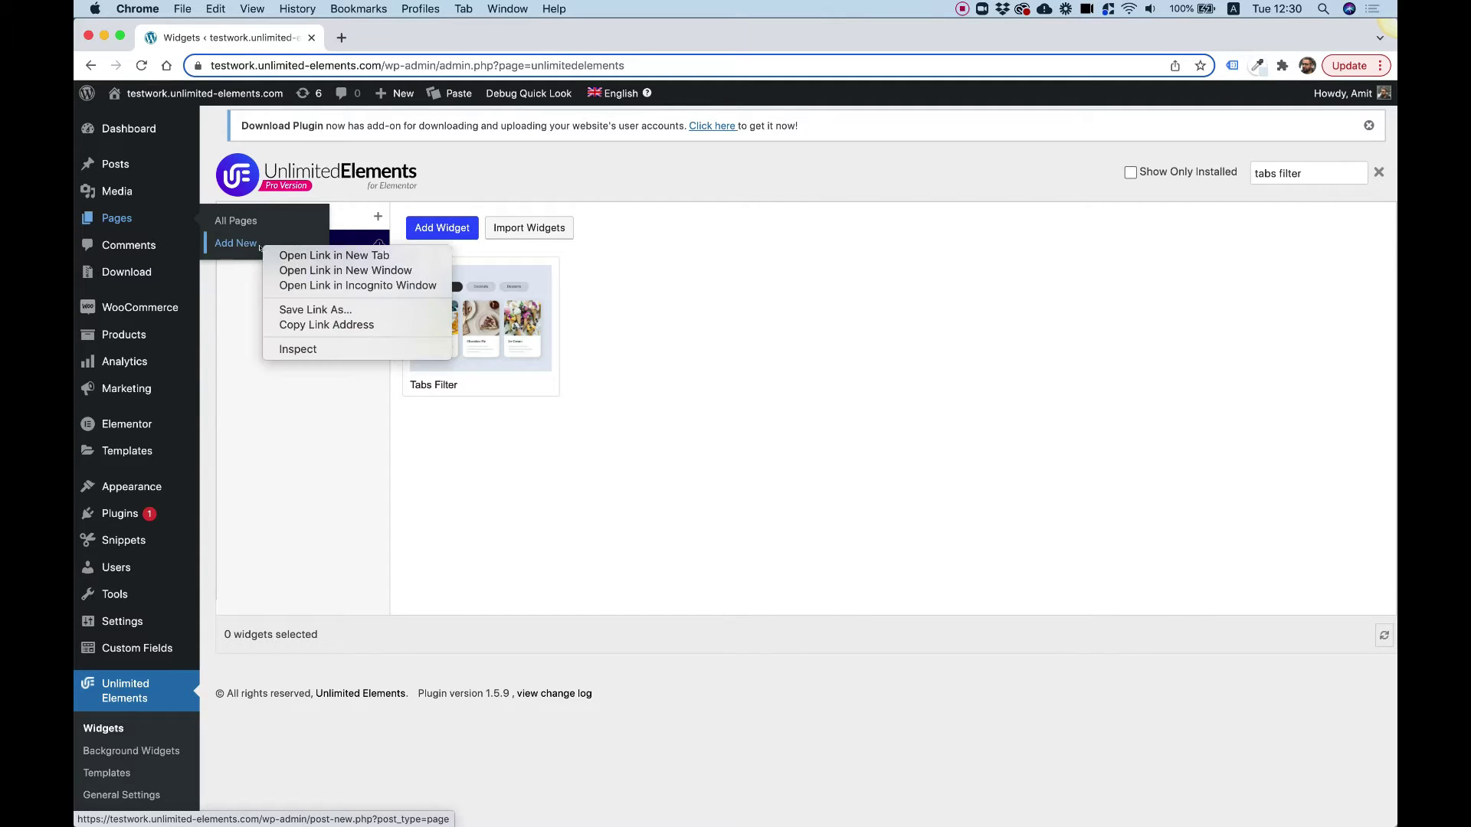
{"action": "left_click", "coordinate": [297, 256]}
{"action": "left_click", "coordinate": [416, 40]}
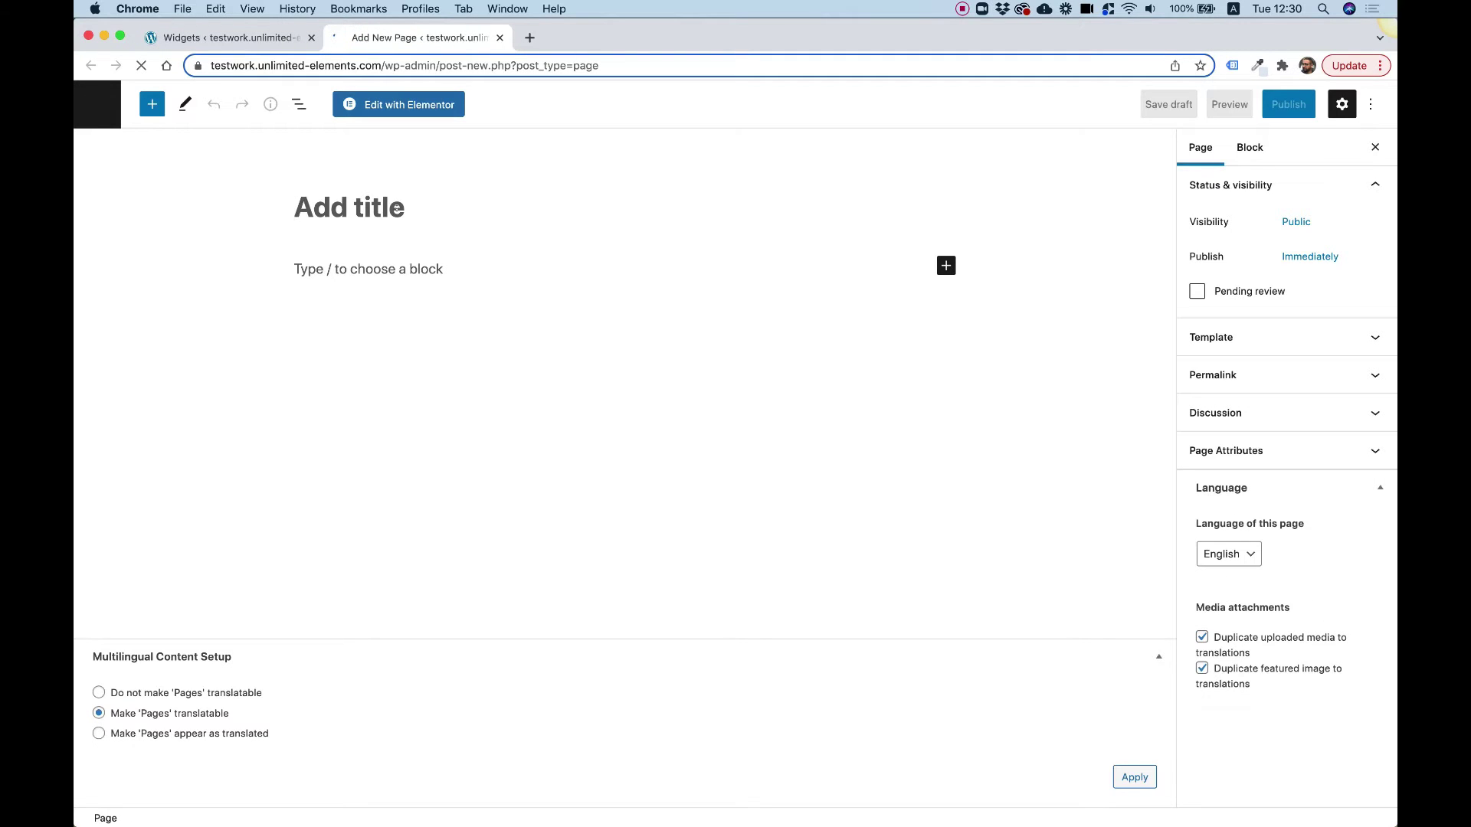
{"action": "type", "text": "Wooo"}
{"action": "key", "text": "BackSpace"}
{"action": "key", "text": "BackSpace"}
{"action": "type", "text": "Filters"}
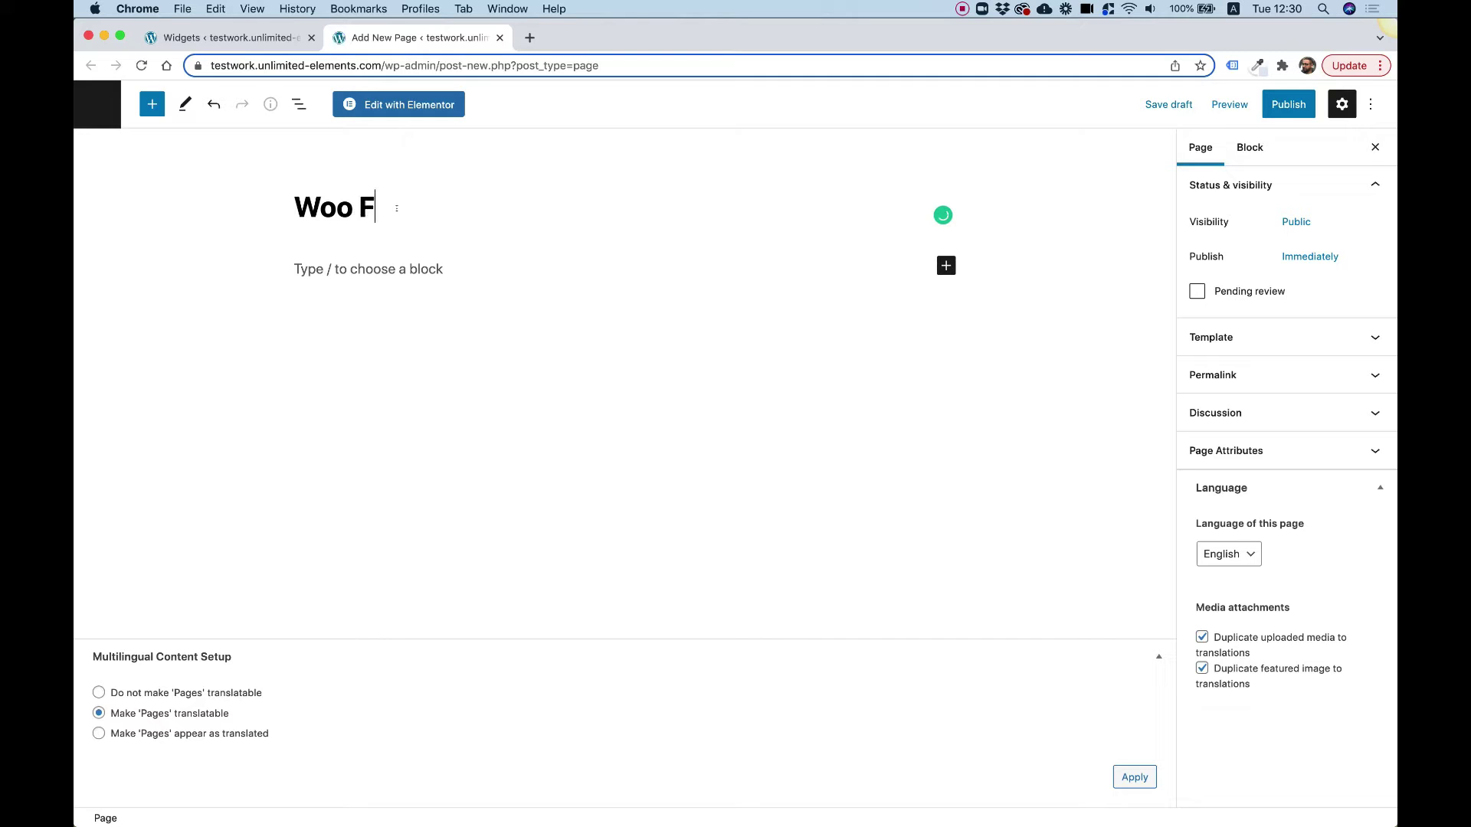
Step: Open the page in the Elementor editor, close the Navigator and set the page layout to Elementor Canvas
{"action": "left_click", "coordinate": [420, 104]}
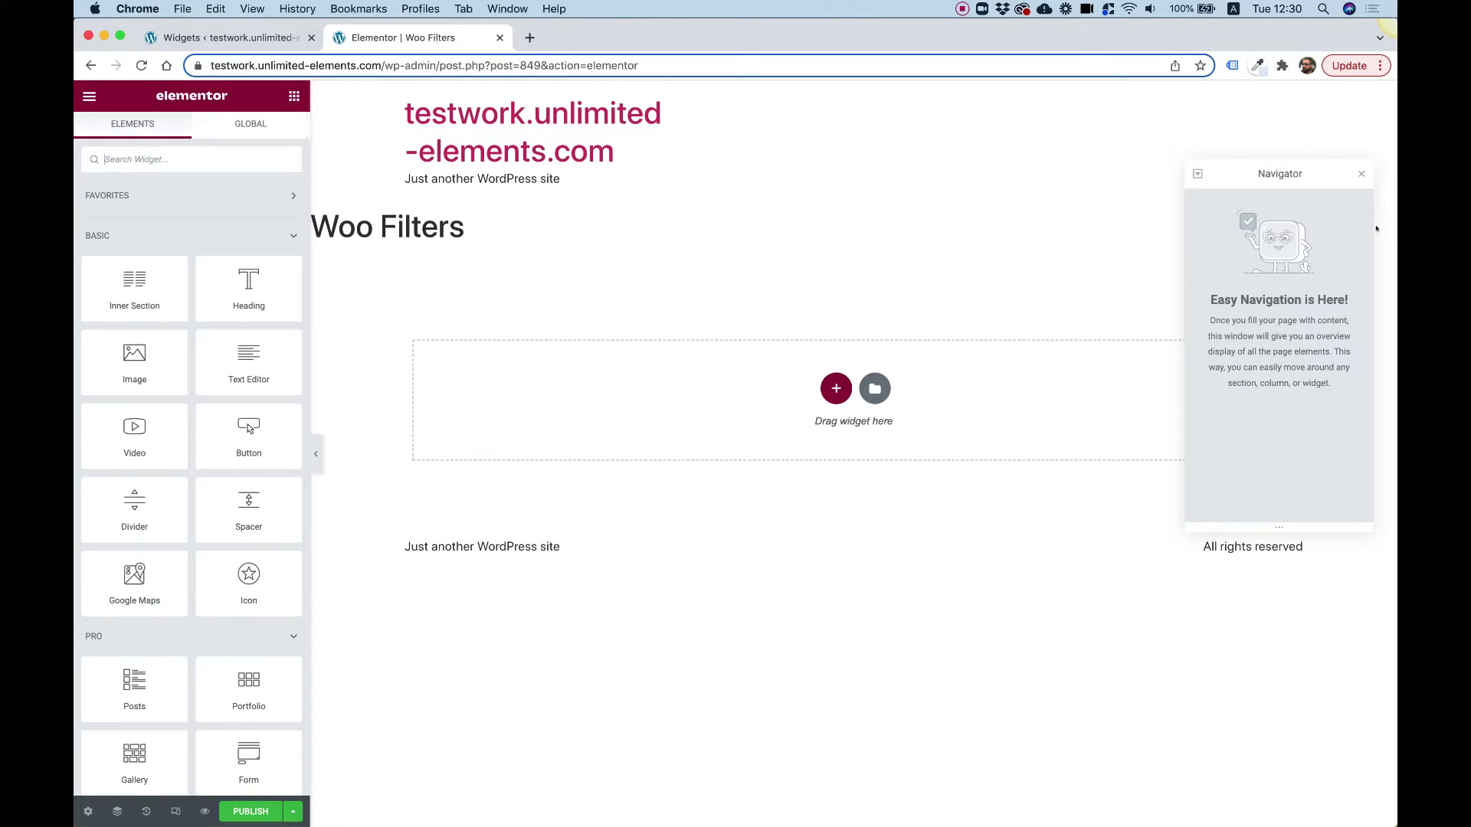
{"action": "left_click", "coordinate": [1361, 174]}
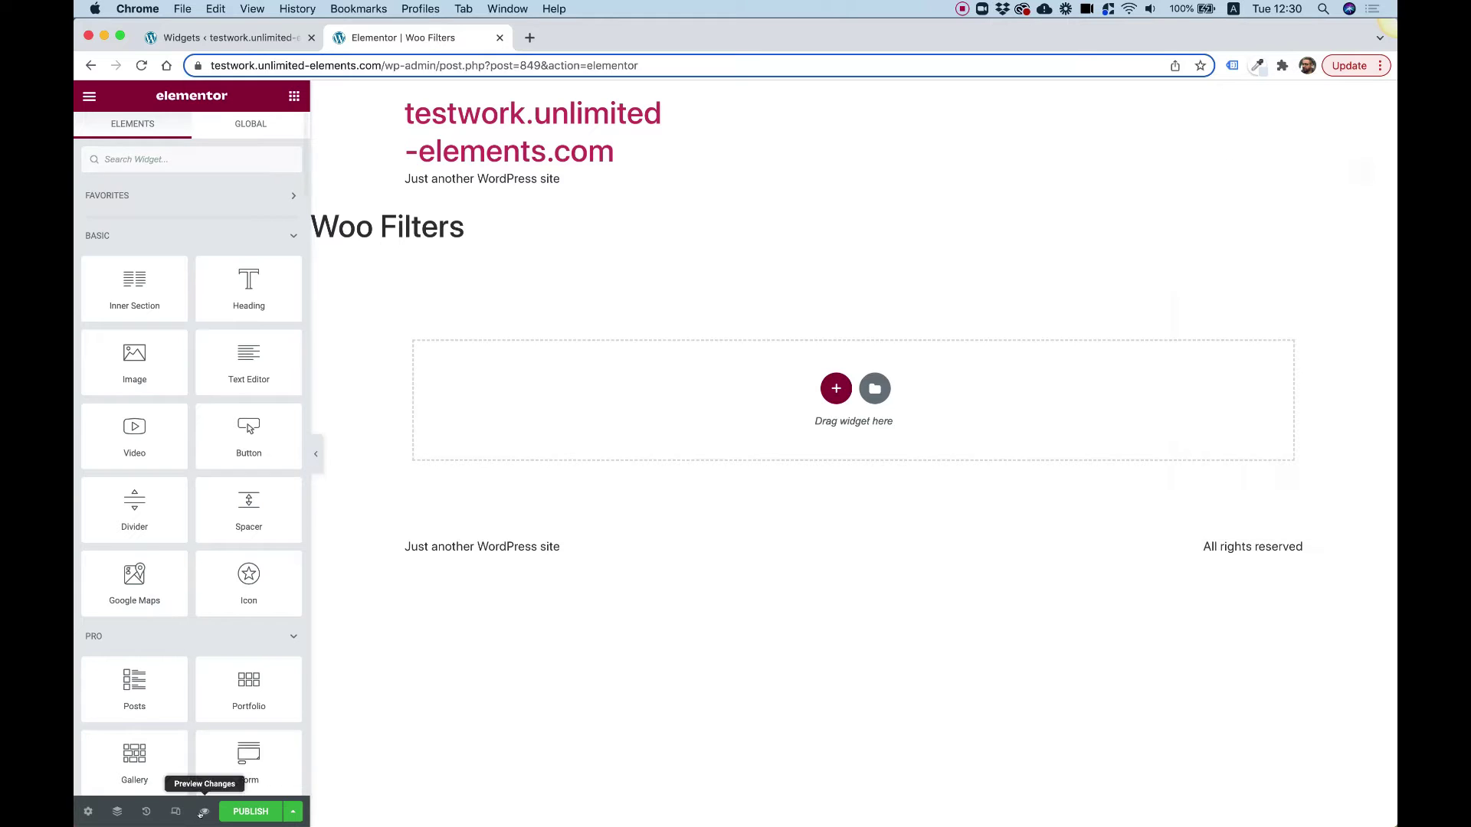
{"action": "left_click", "coordinate": [88, 811]}
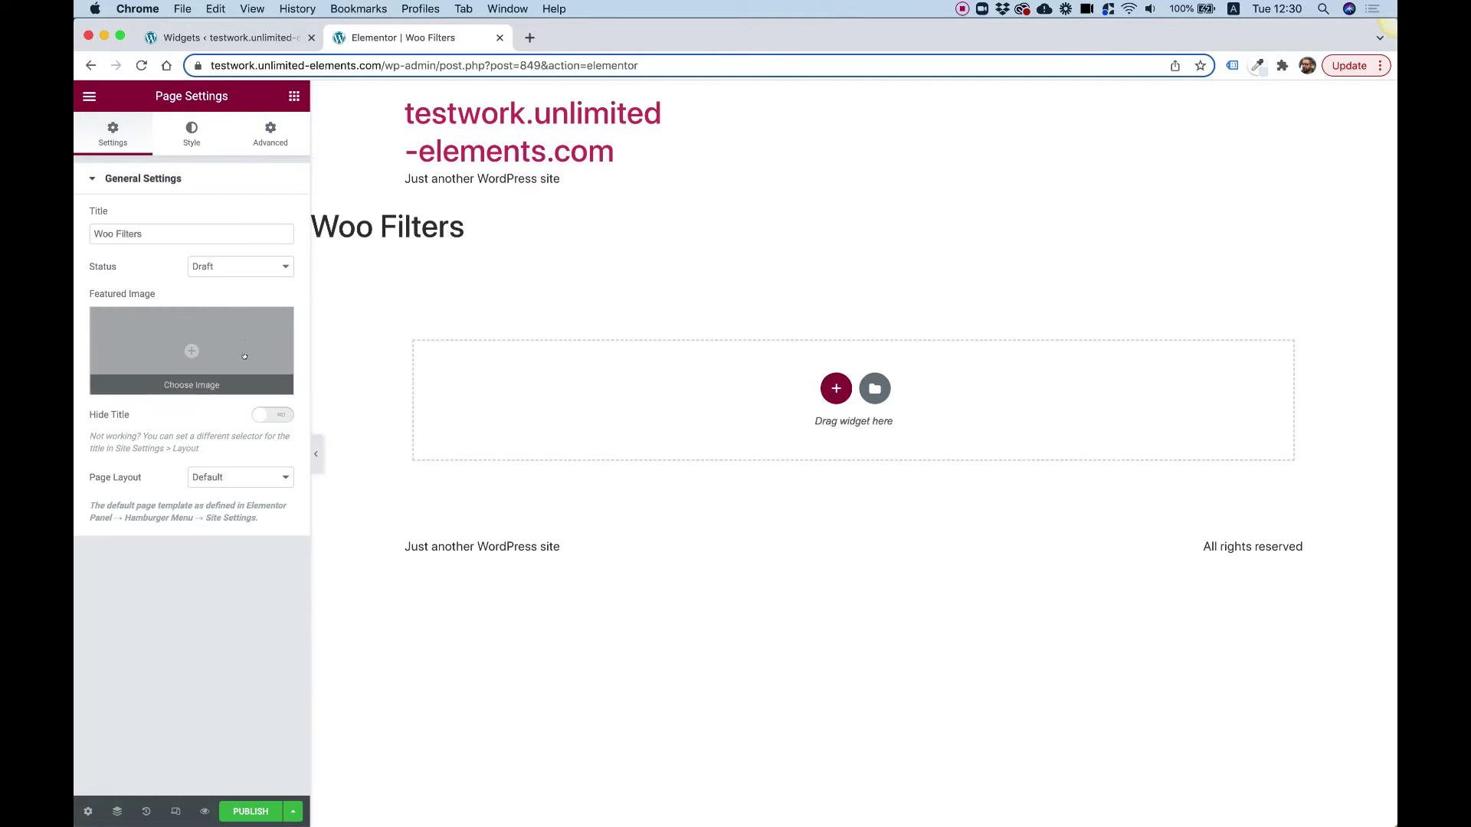
{"action": "left_click", "coordinate": [209, 470]}
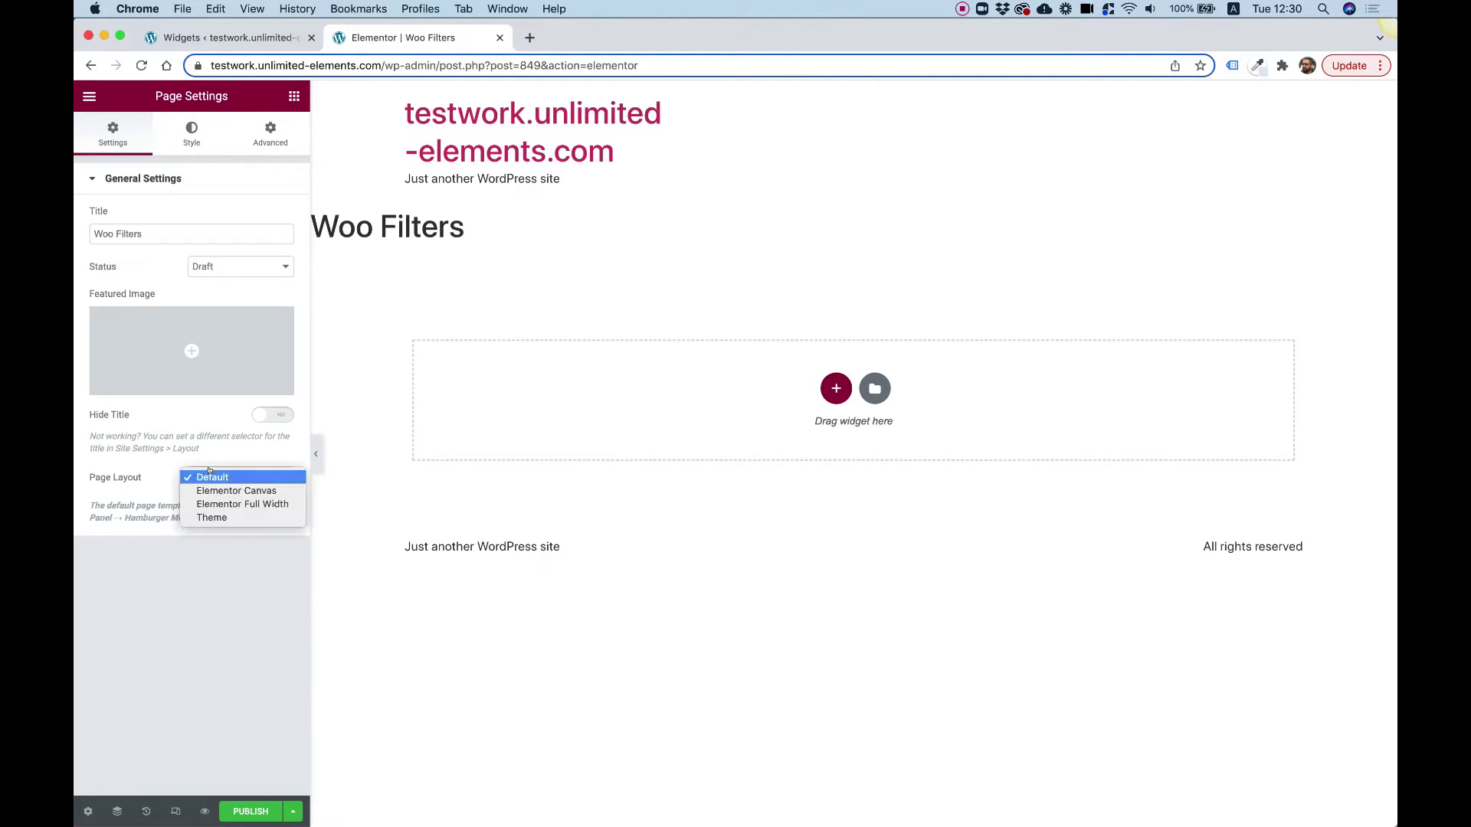
{"action": "left_click", "coordinate": [218, 490]}
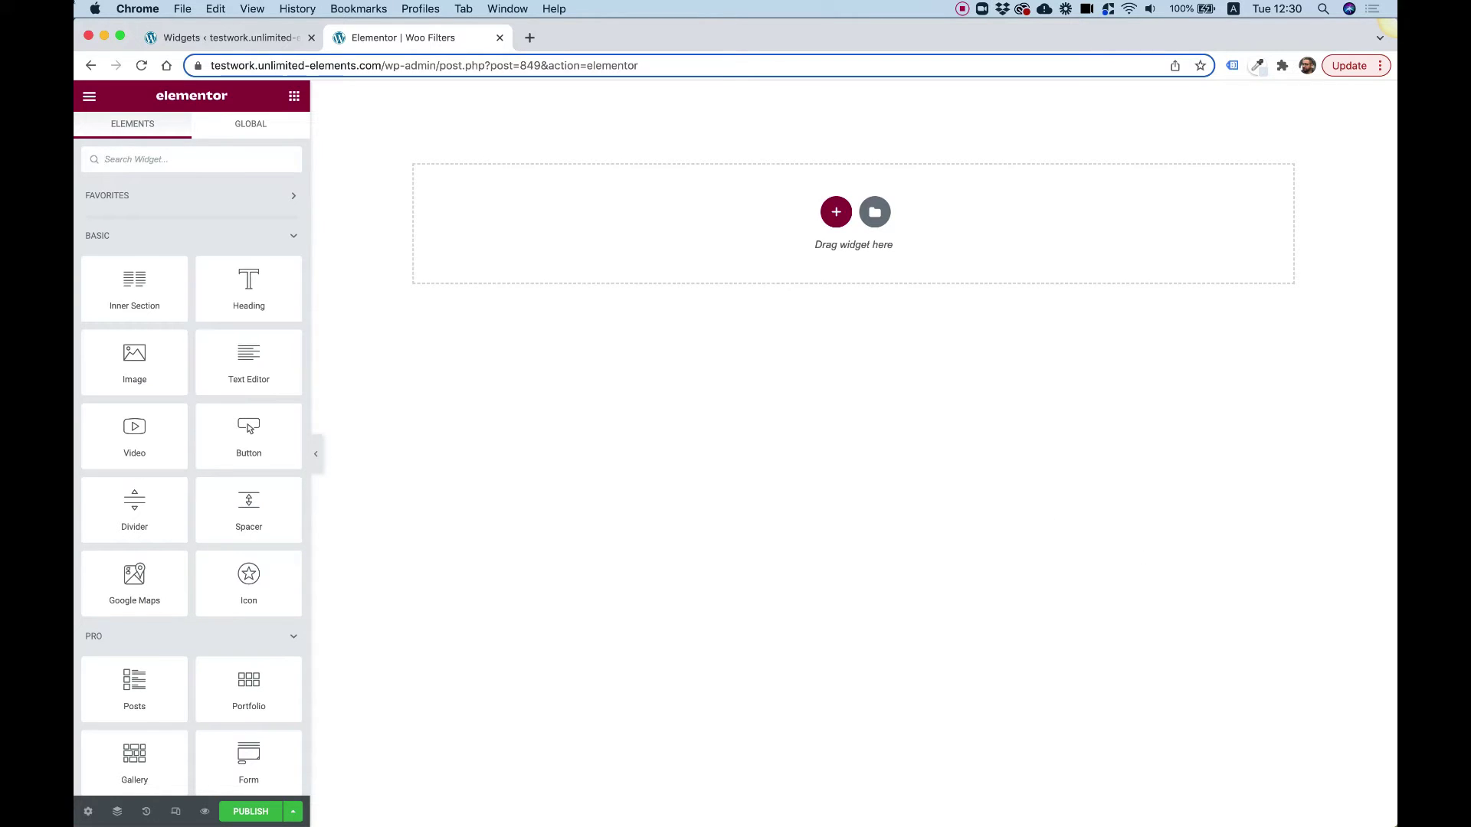
Step: Search the widgets for "wooco" and add the Woocommerce Product Grid to the page
{"action": "left_click", "coordinate": [135, 161]}
{"action": "type", "text": "wo"}
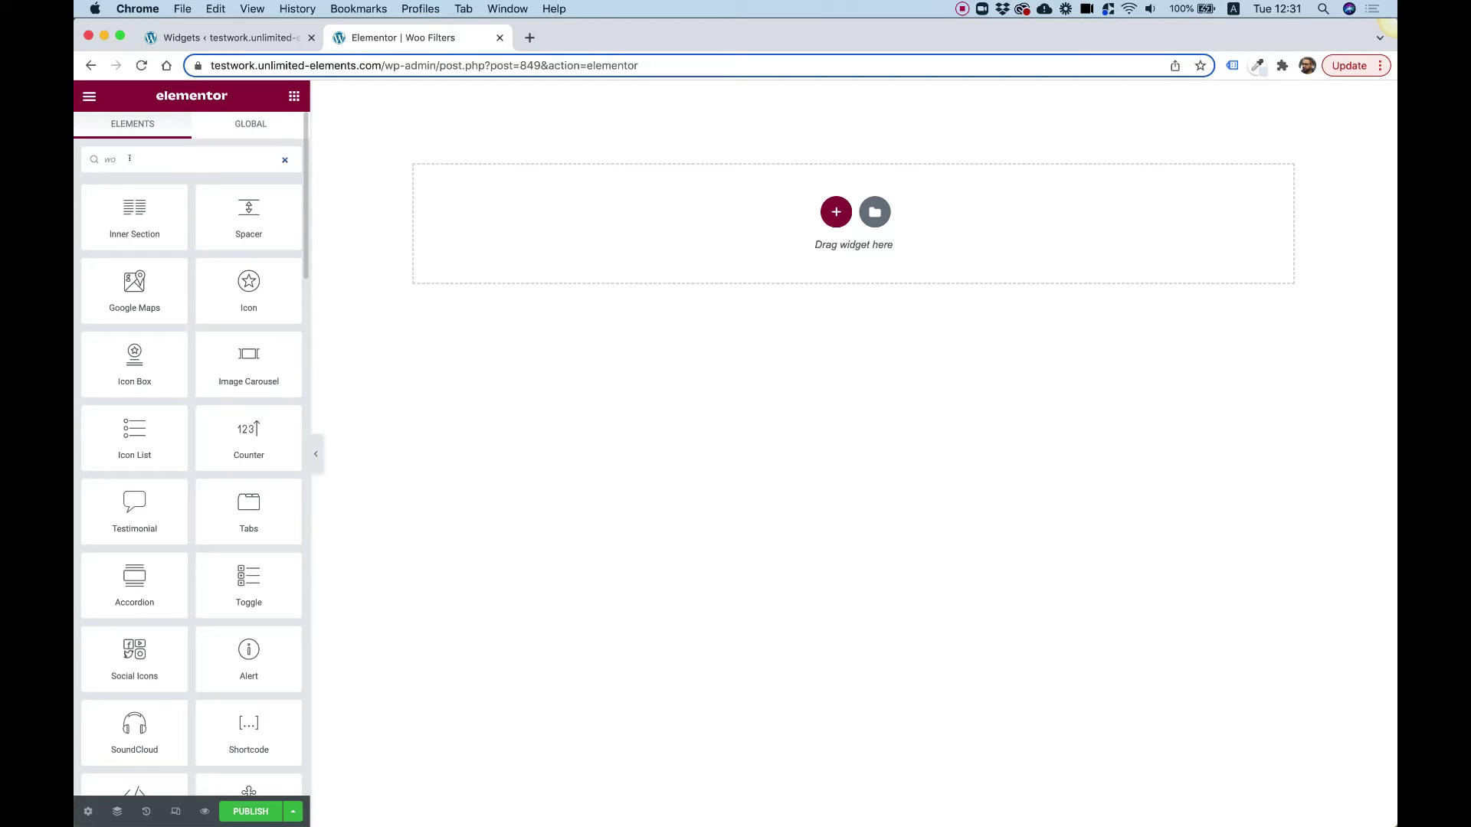
{"action": "type", "text": "ococo"}
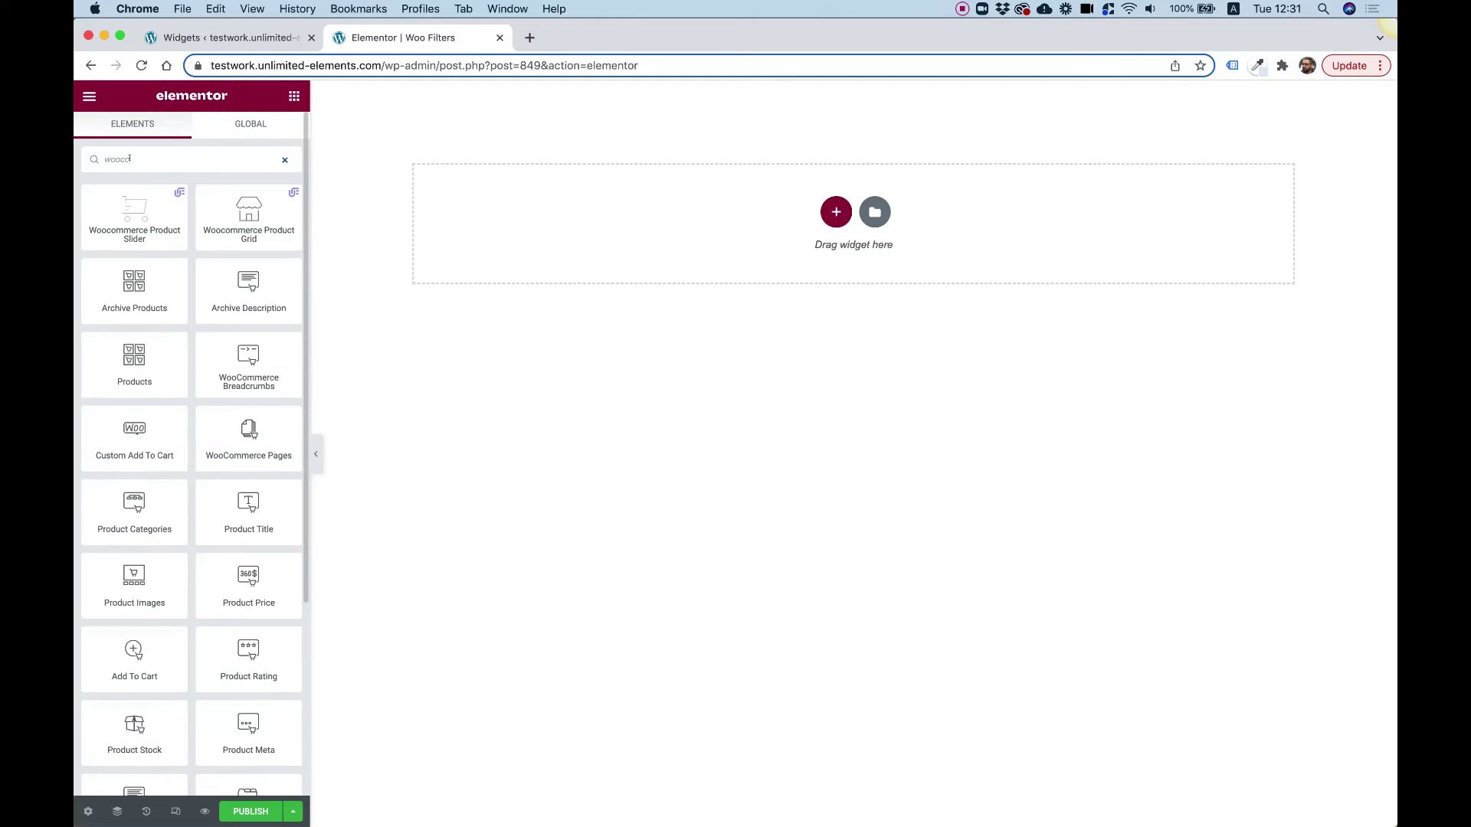
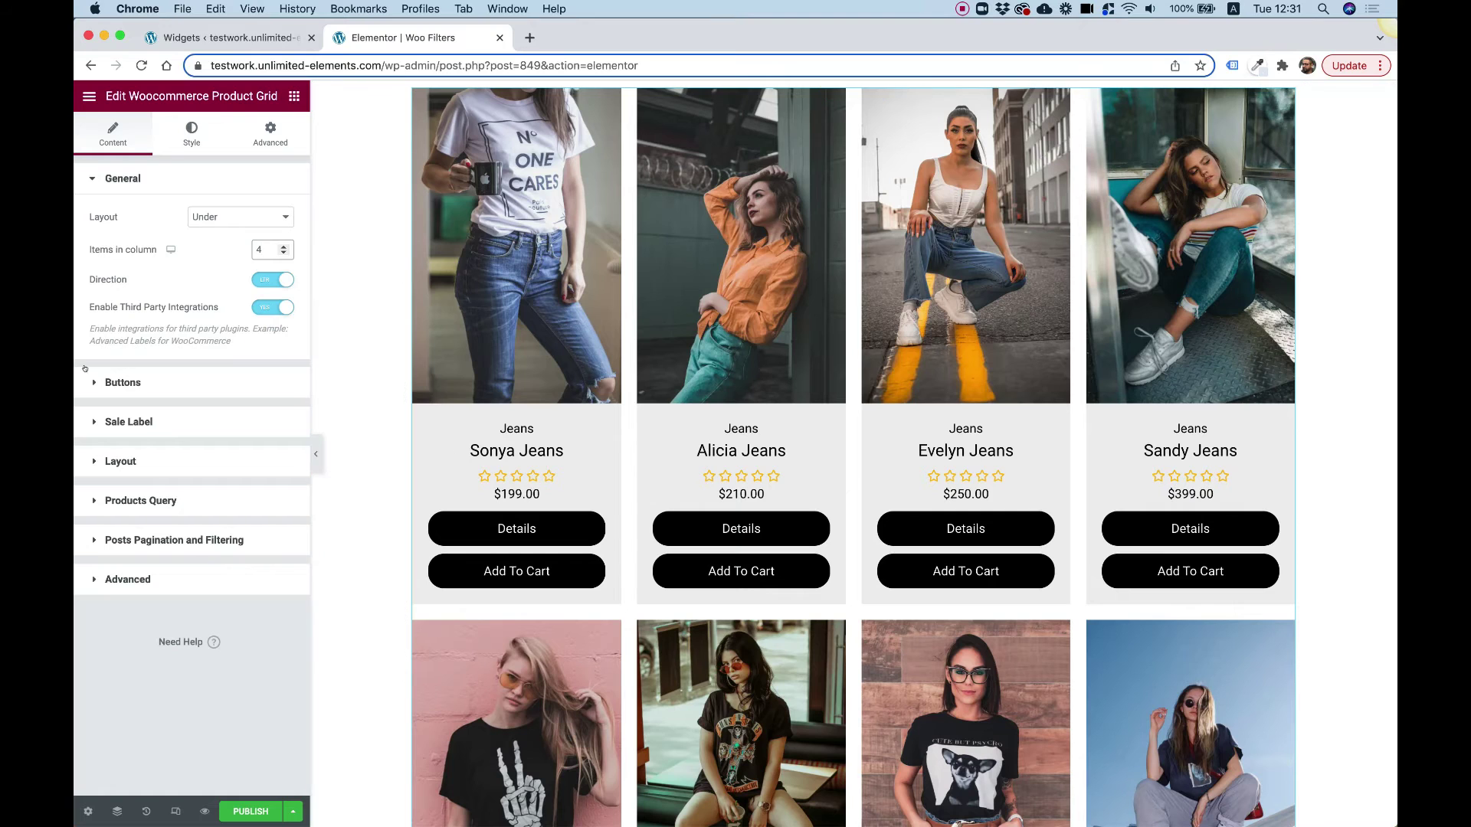
Step: In the grid's Products Query, replace the All Categories term in Include By Terms with the Men and Women product categories
{"action": "left_click", "coordinate": [122, 502]}
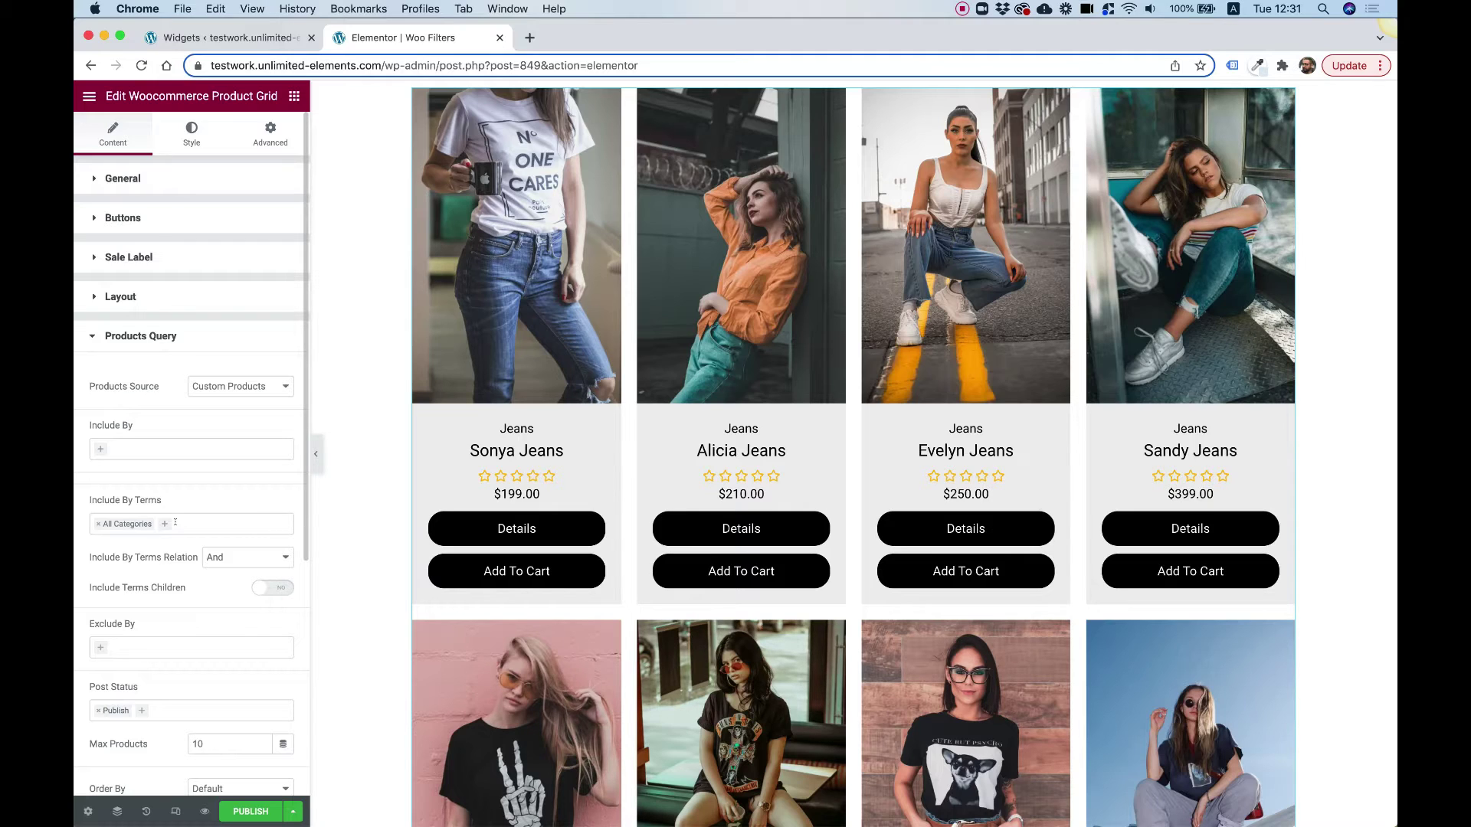
{"action": "left_click", "coordinate": [96, 524]}
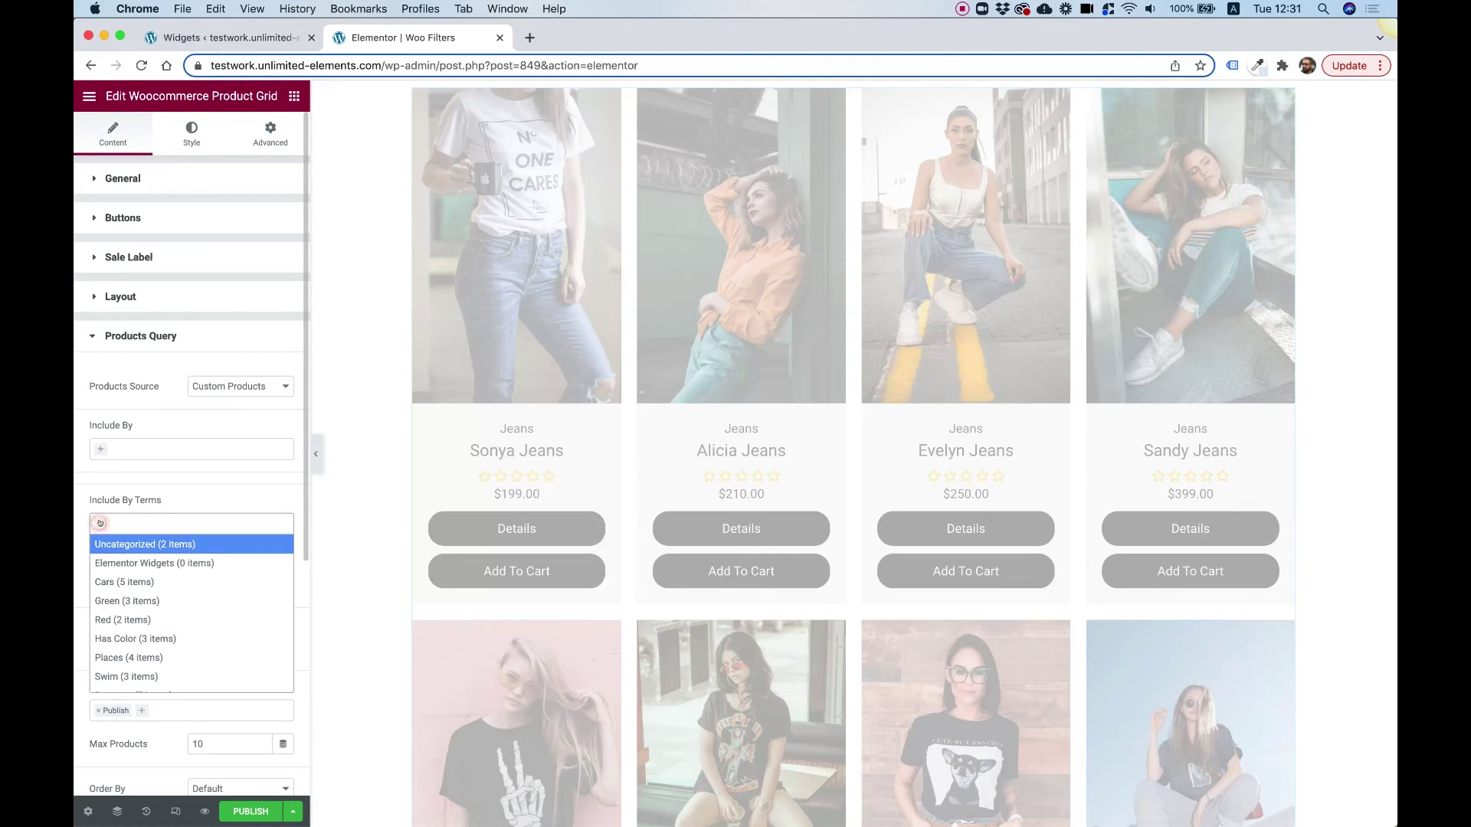
{"action": "left_click", "coordinate": [140, 523]}
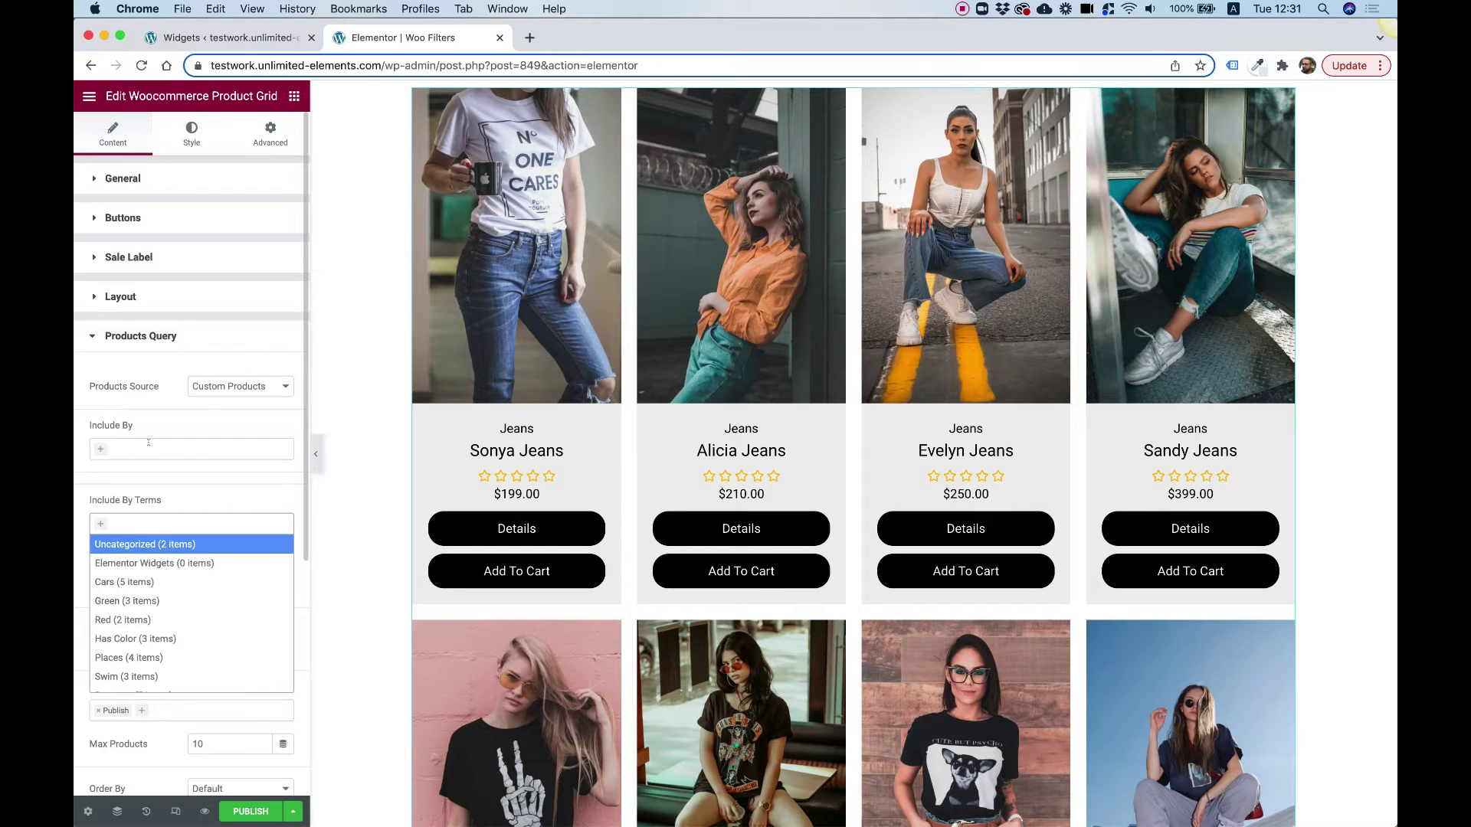
{"action": "left_click", "coordinate": [126, 515]}
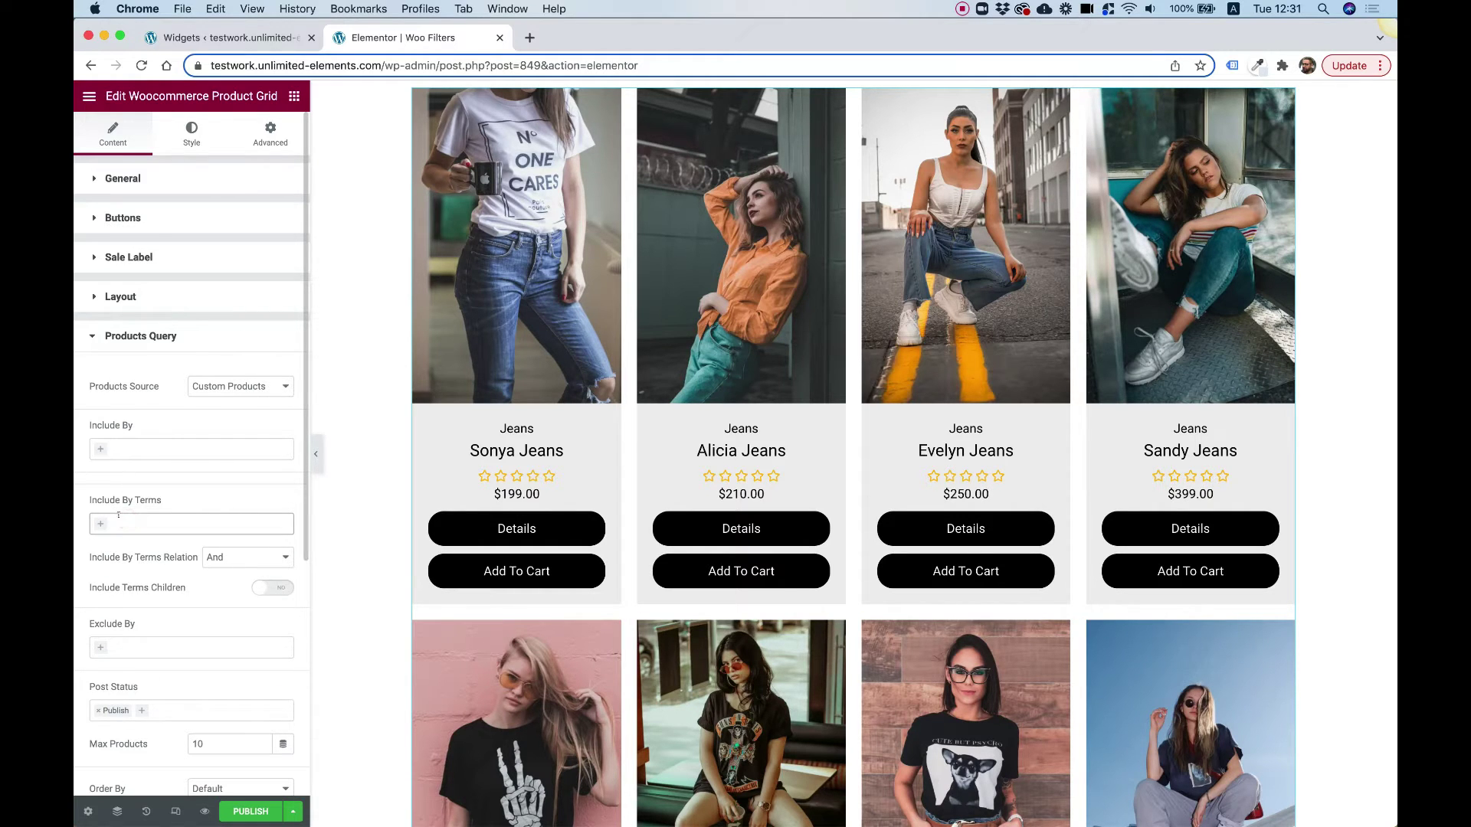
{"action": "left_click", "coordinate": [118, 515]}
{"action": "type", "text": "men"}
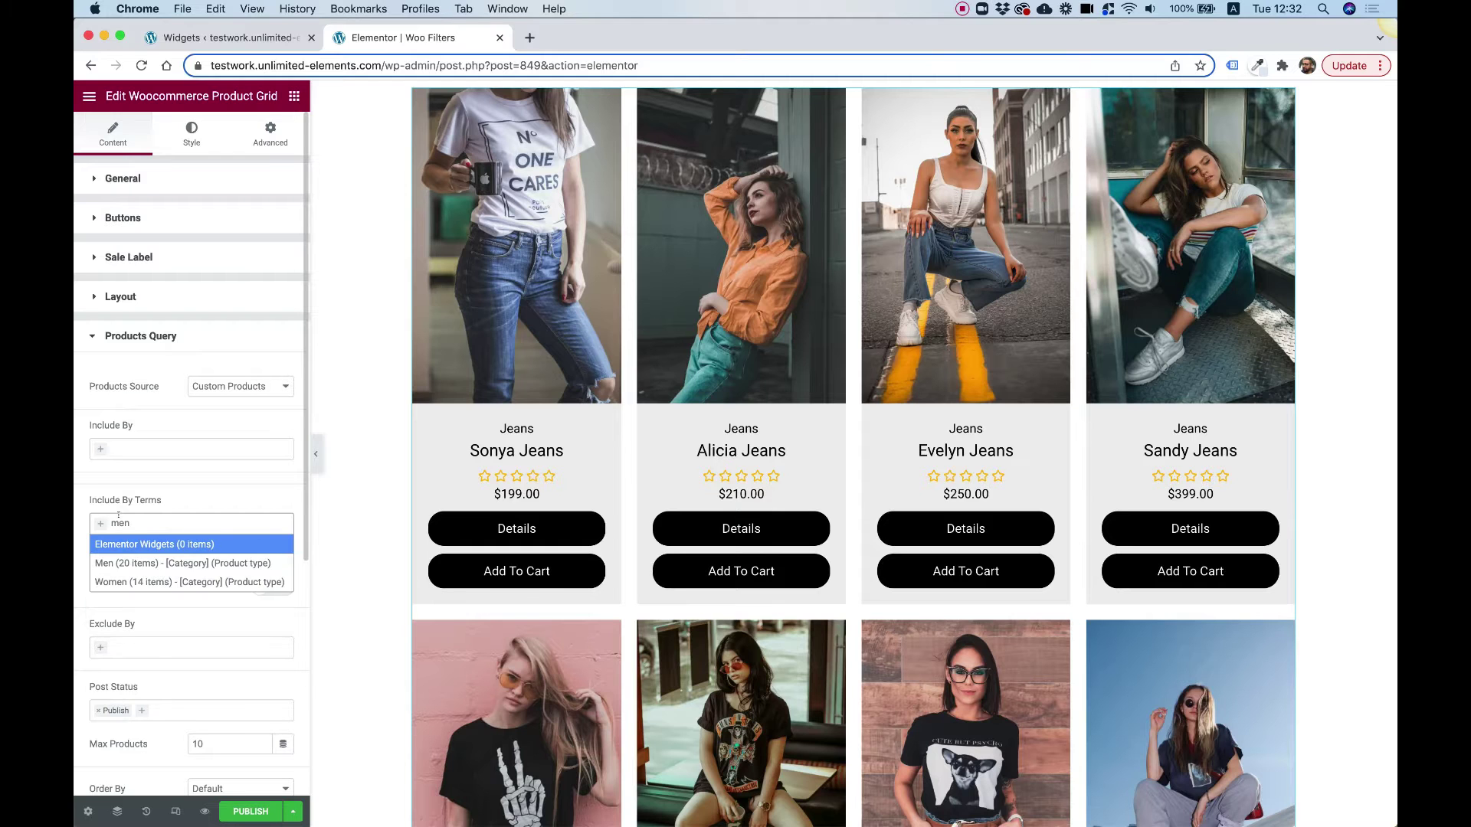
{"action": "left_click", "coordinate": [129, 566]}
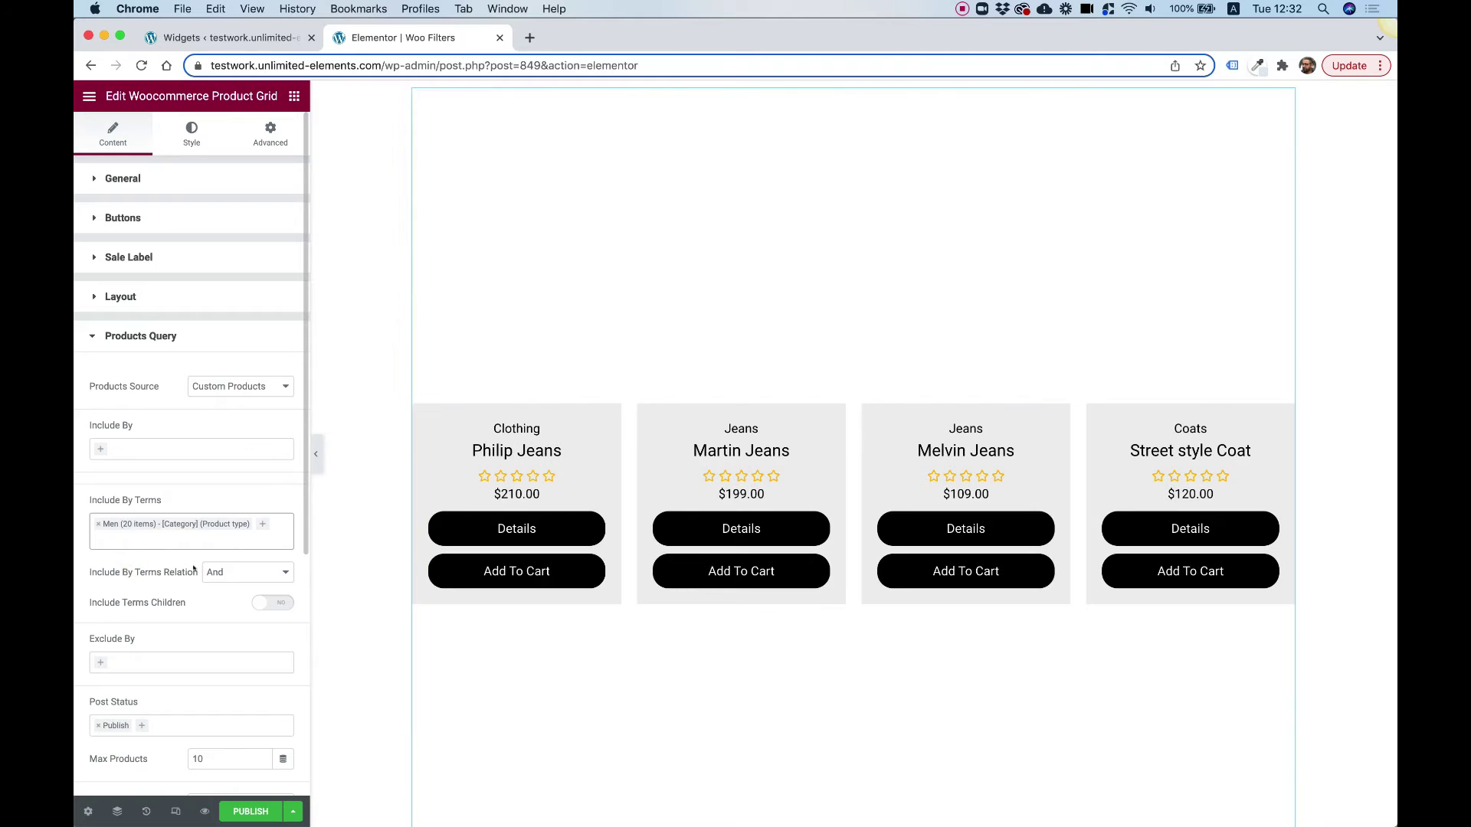
{"action": "left_click", "coordinate": [273, 536]}
{"action": "type", "text": "women"}
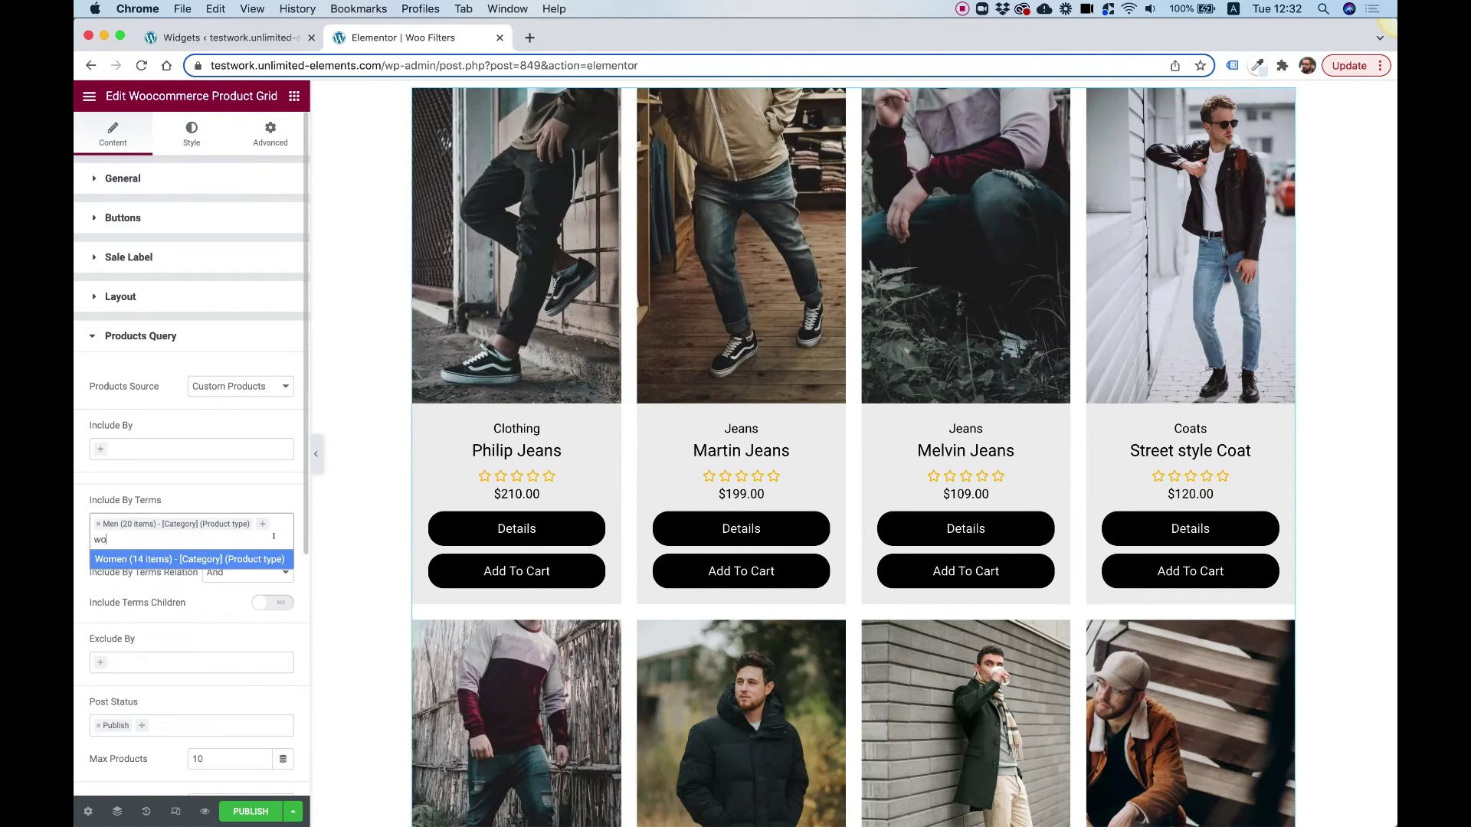
{"action": "left_click", "coordinate": [234, 559]}
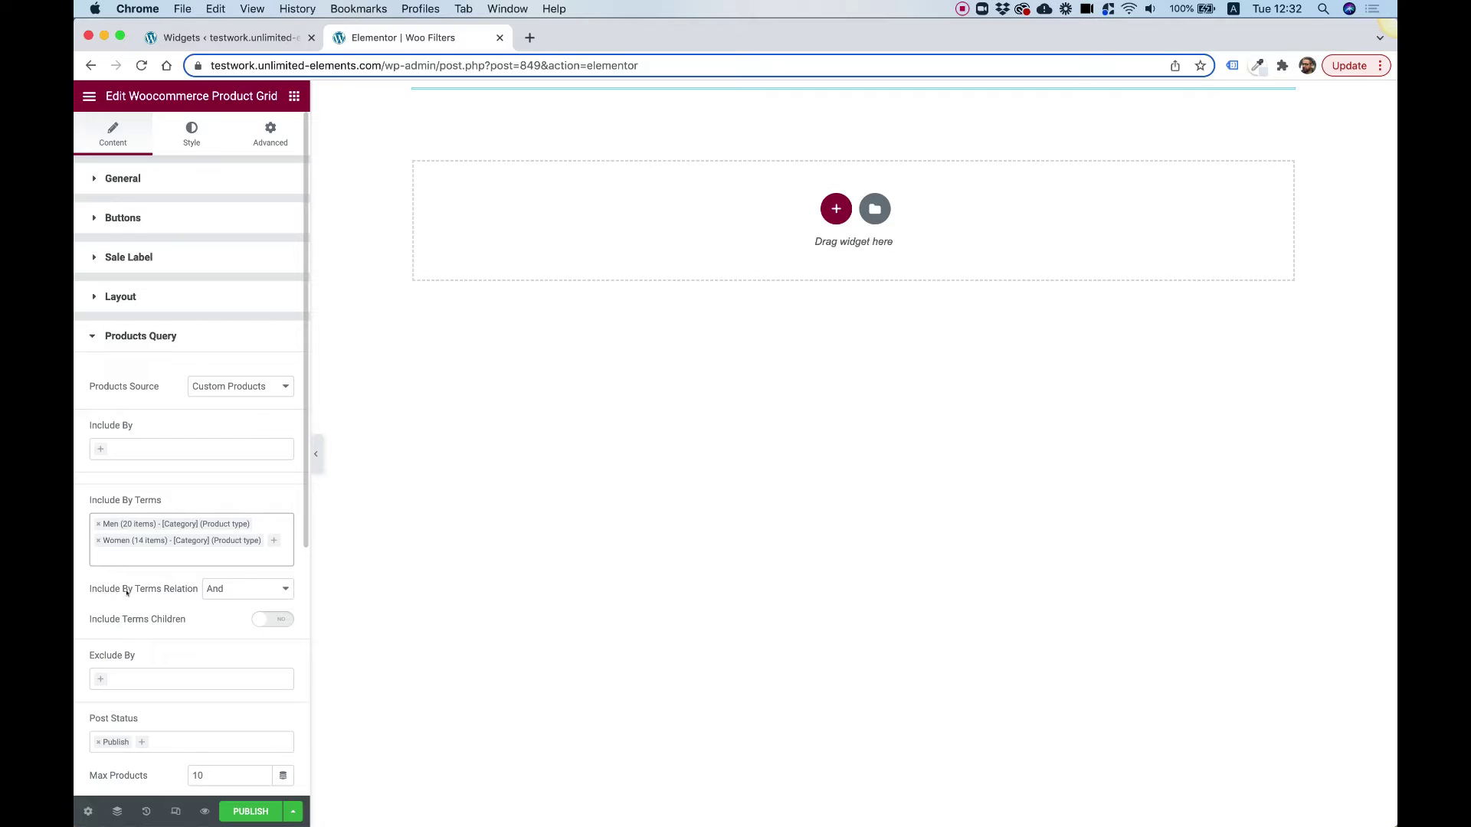
Step: Set the Include By Terms Relation of the product query to Or and check the products in the grid
{"action": "left_click", "coordinate": [208, 589]}
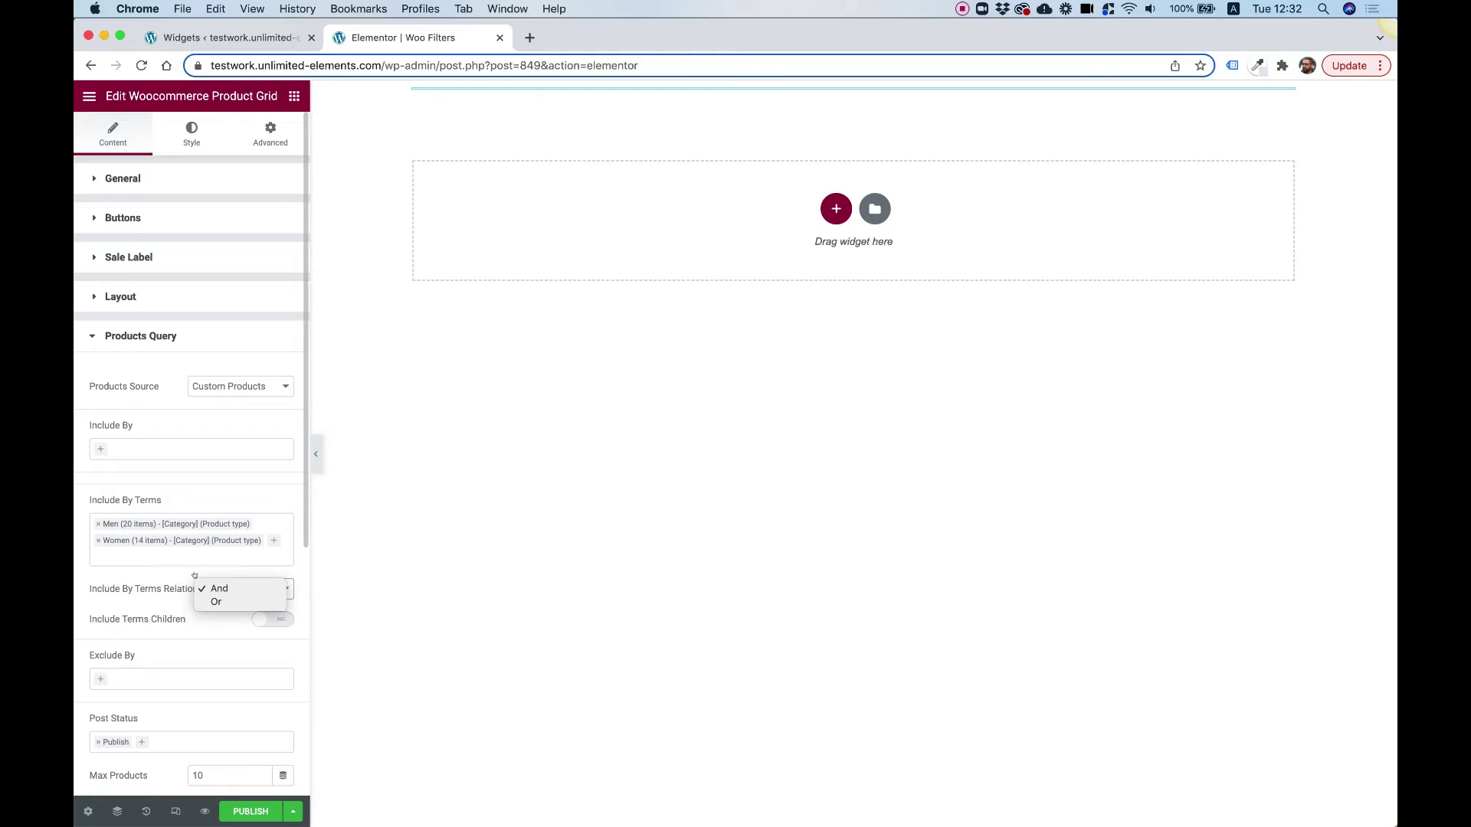
{"action": "left_click", "coordinate": [211, 601]}
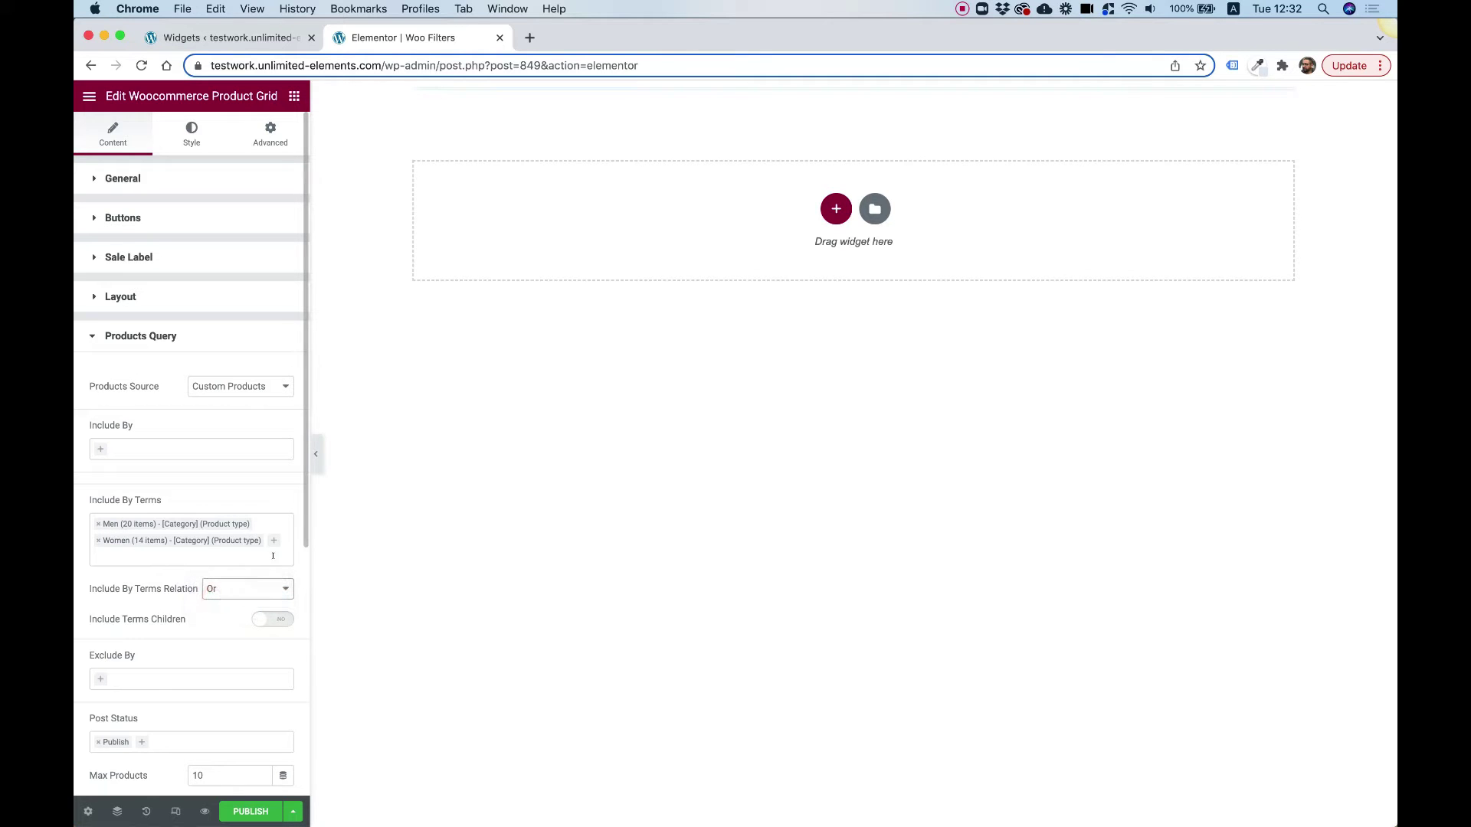
{"action": "scroll", "coordinate": [650, 182], "scroll_direction": "down", "scroll_amount": 4}
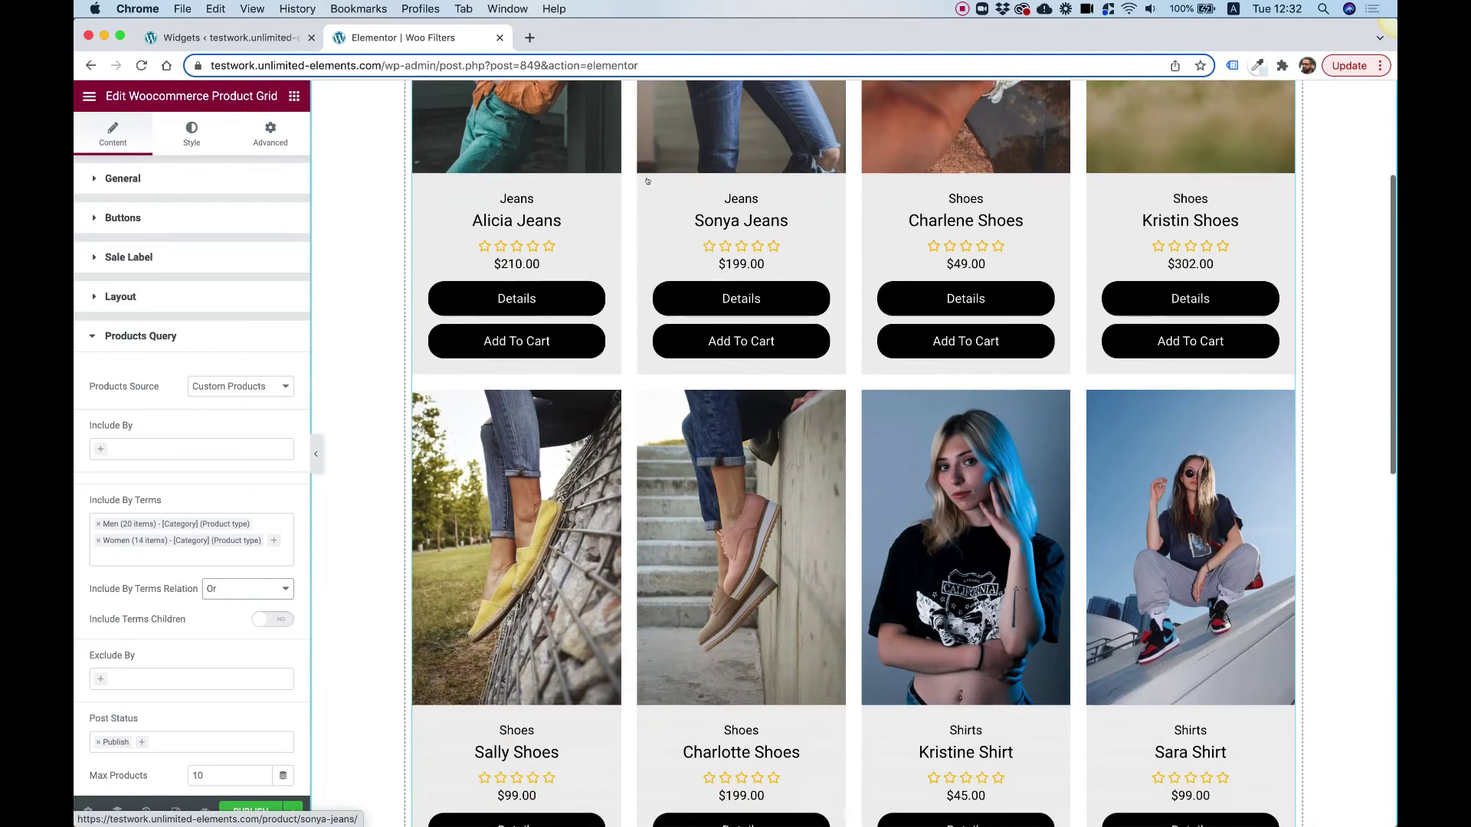
{"action": "scroll", "coordinate": [650, 181], "scroll_direction": "up", "scroll_amount": 5}
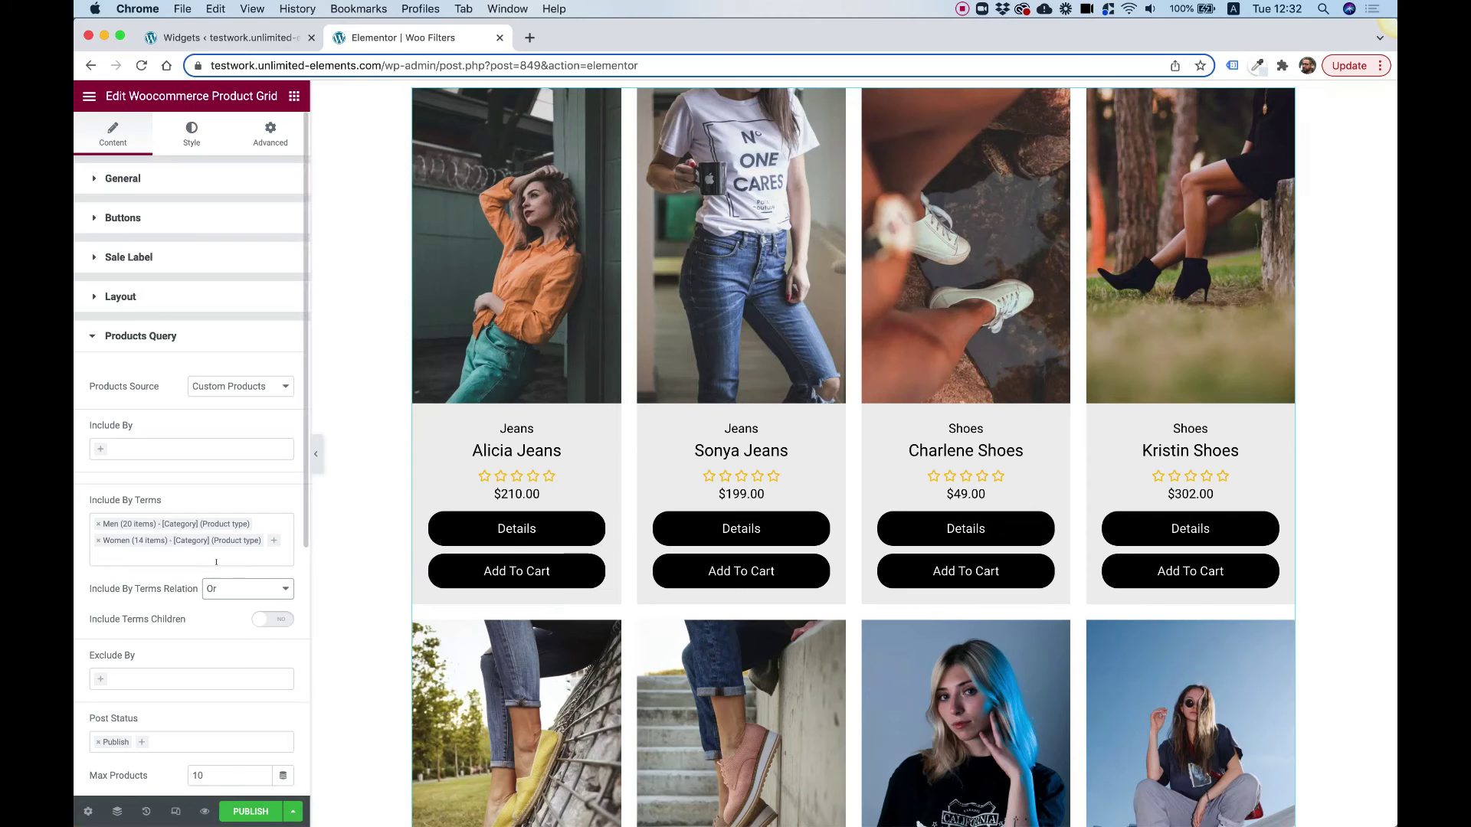
Step: Limit the product query to a maximum of 8 products
{"action": "scroll", "coordinate": [915, 497], "scroll_direction": "down", "scroll_amount": 8}
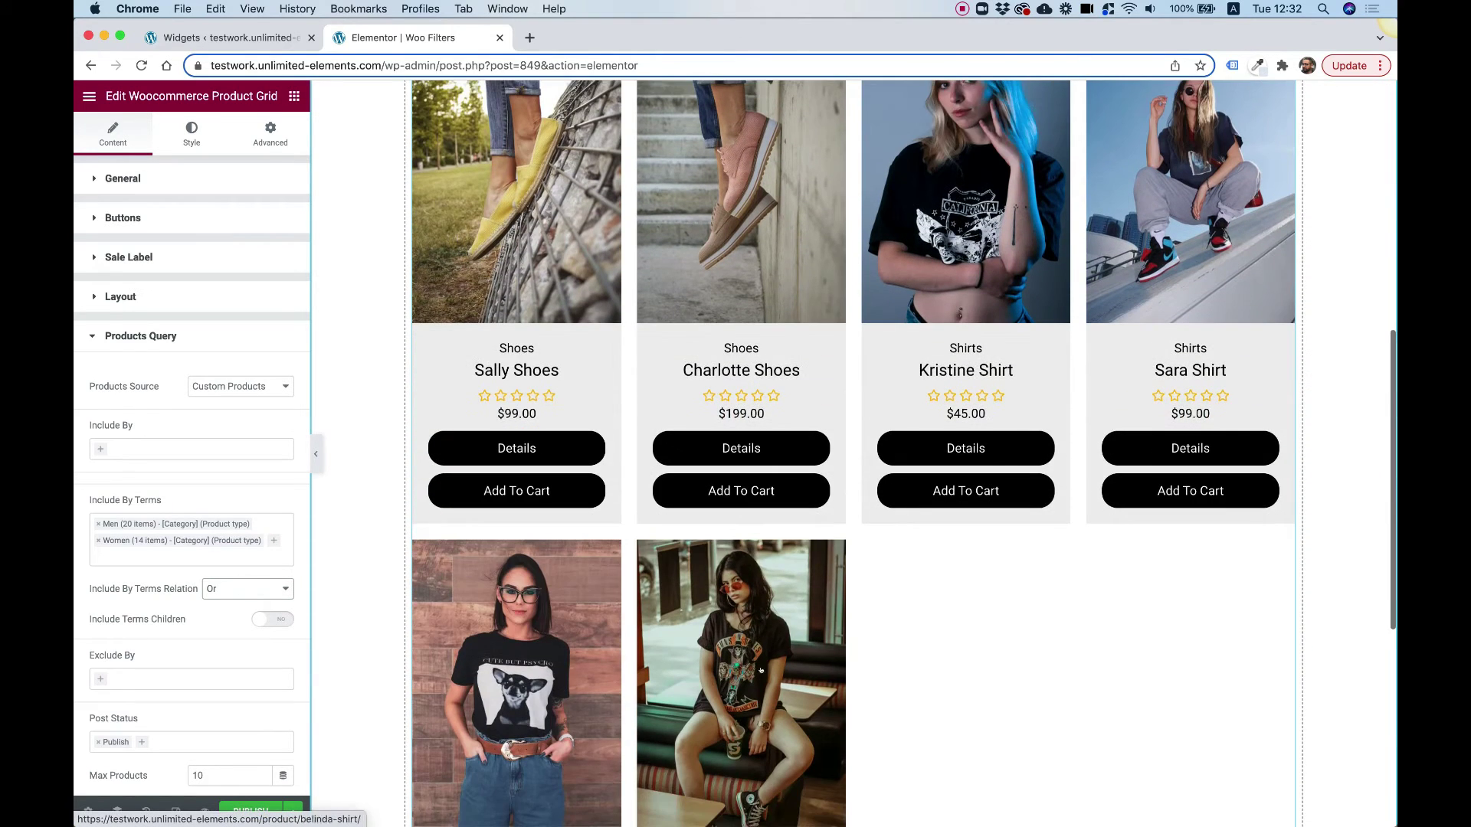
{"action": "double_click", "coordinate": [228, 777]}
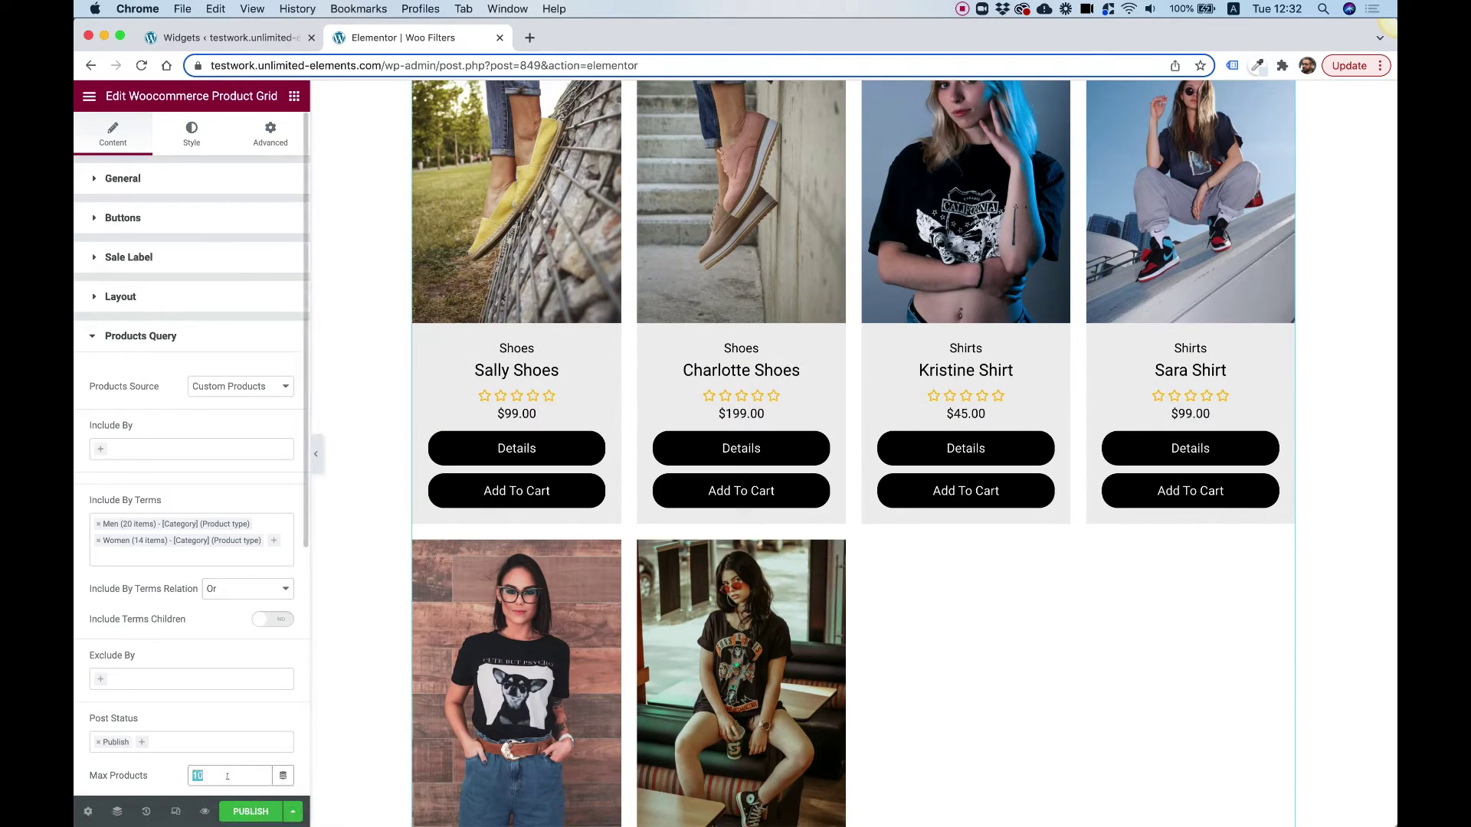
{"action": "type", "text": "8"}
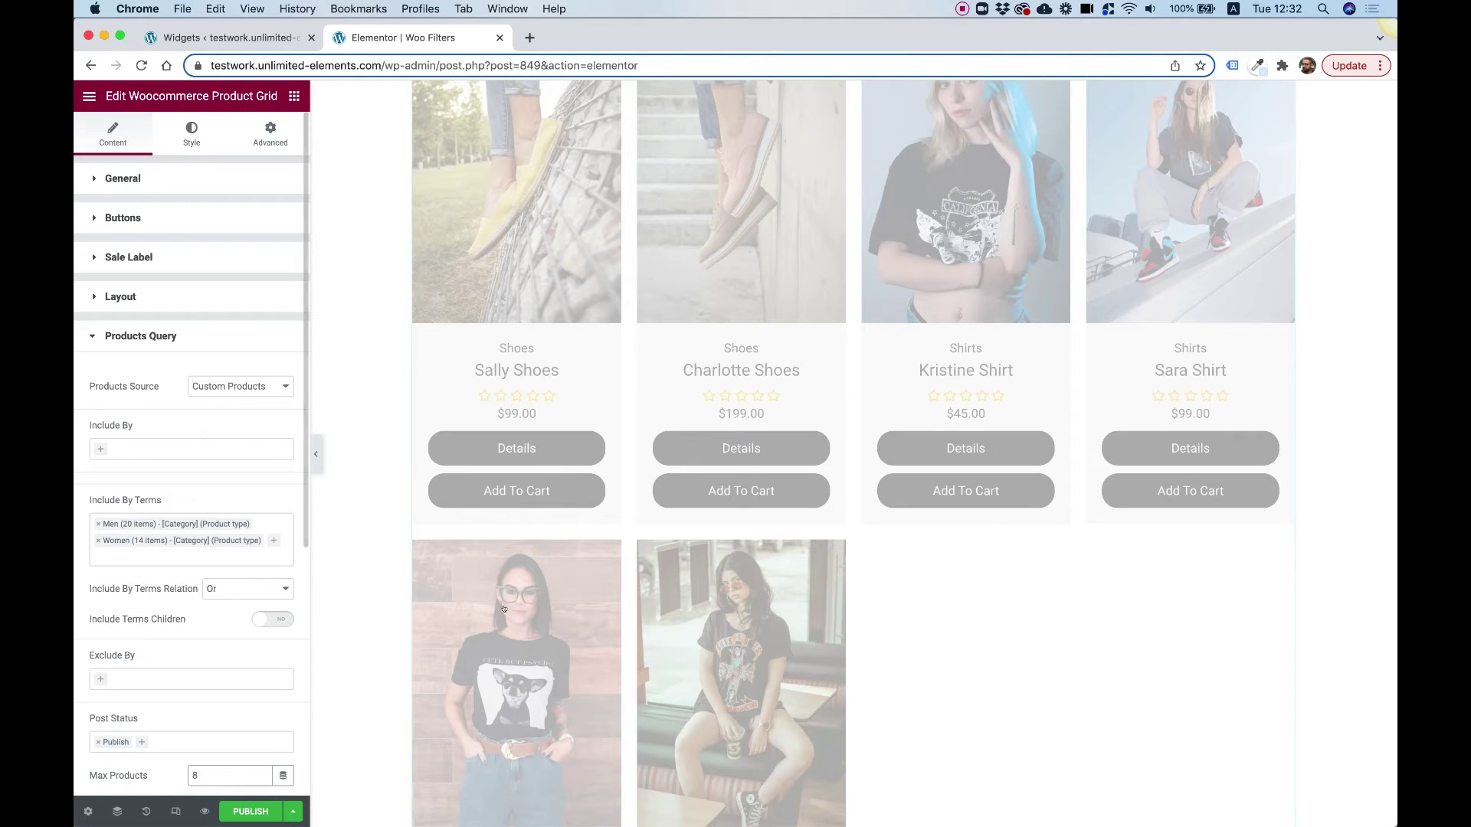
{"action": "scroll", "coordinate": [711, 523], "scroll_direction": "up", "scroll_amount": 7}
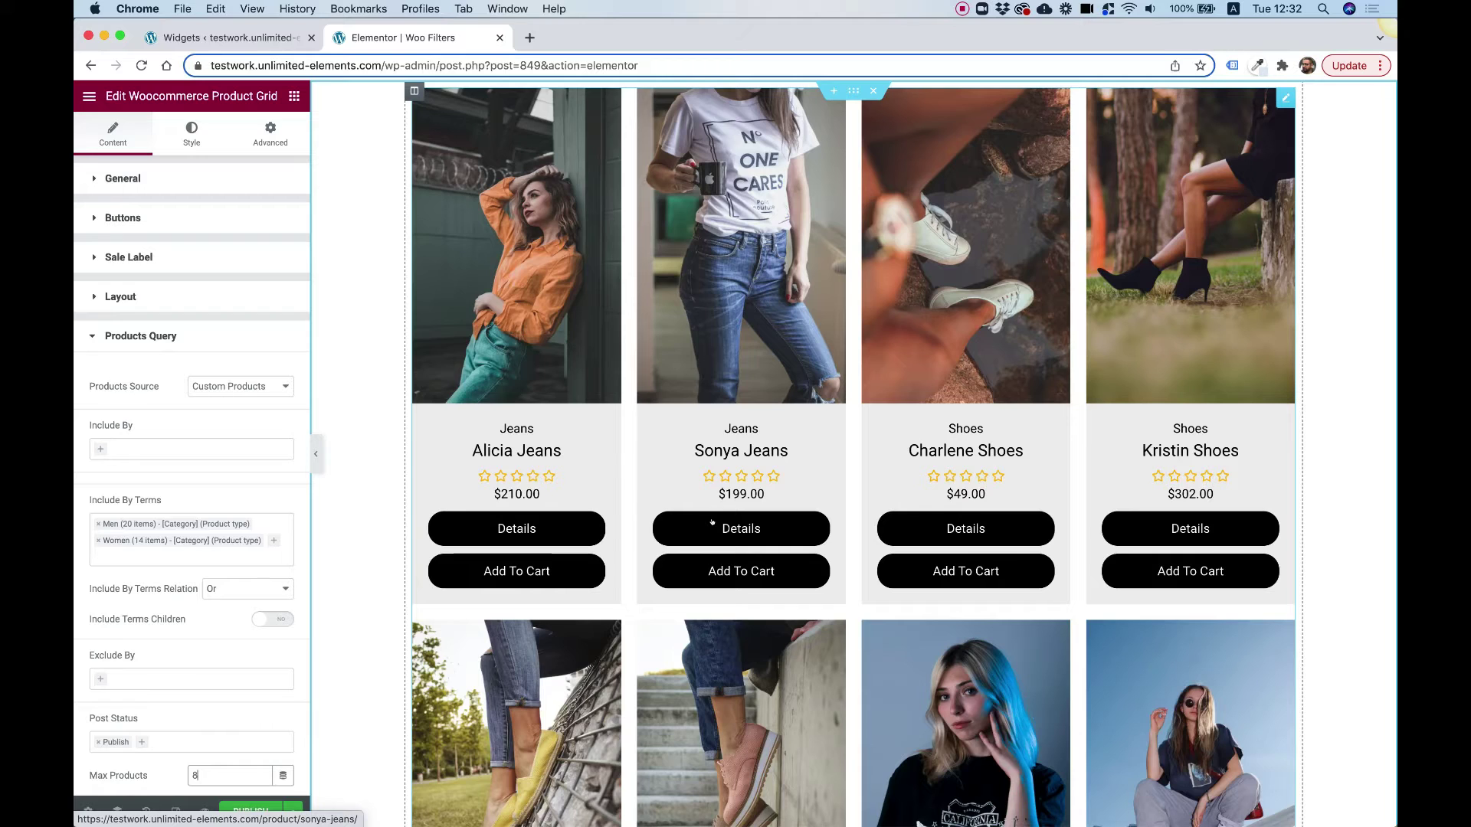
Step: Enable post filtering for the product grid in its Posts Pagination and Filtering settings
{"action": "left_click", "coordinate": [115, 334]}
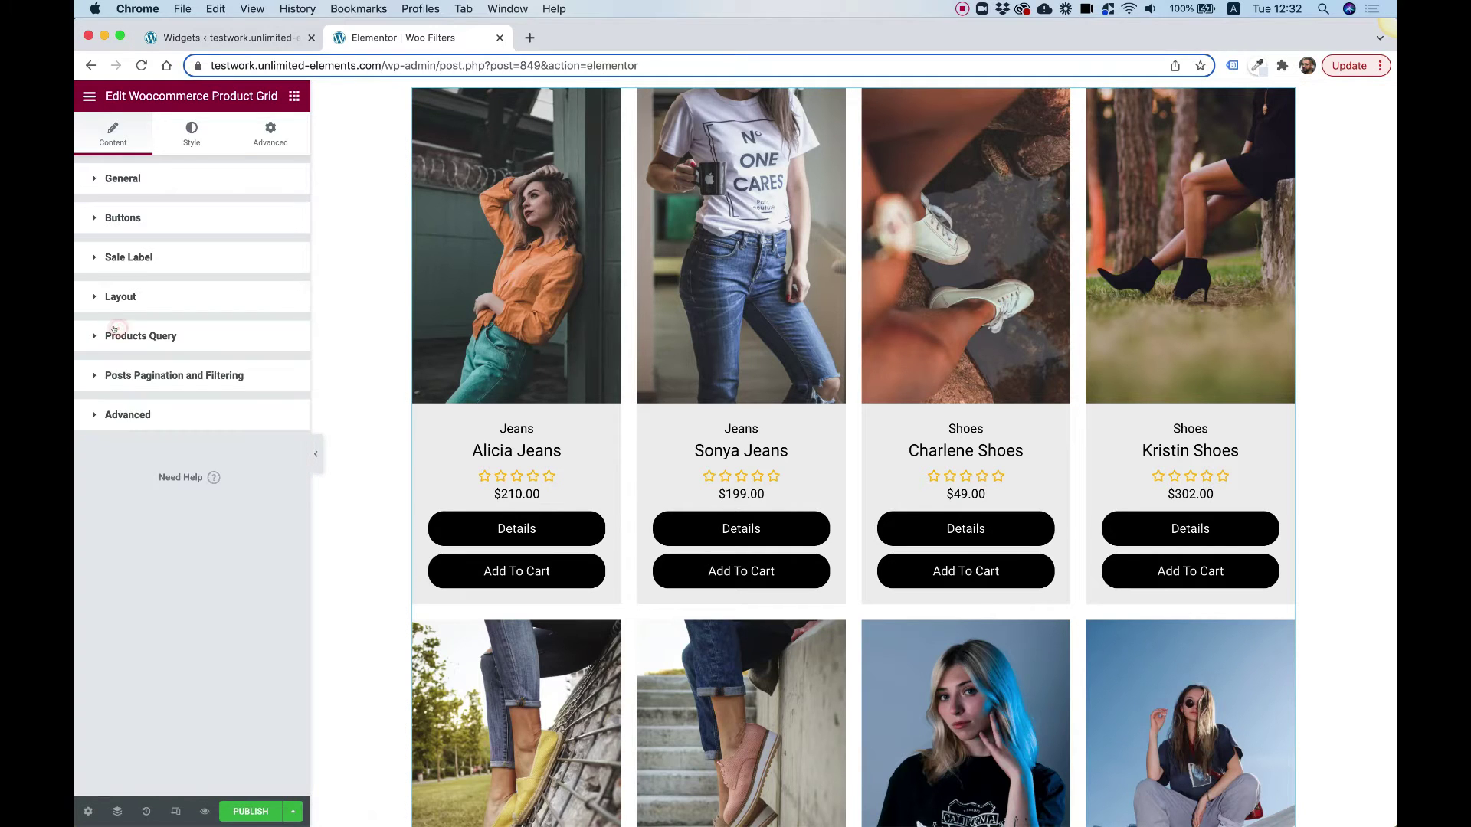
{"action": "left_click", "coordinate": [196, 376]}
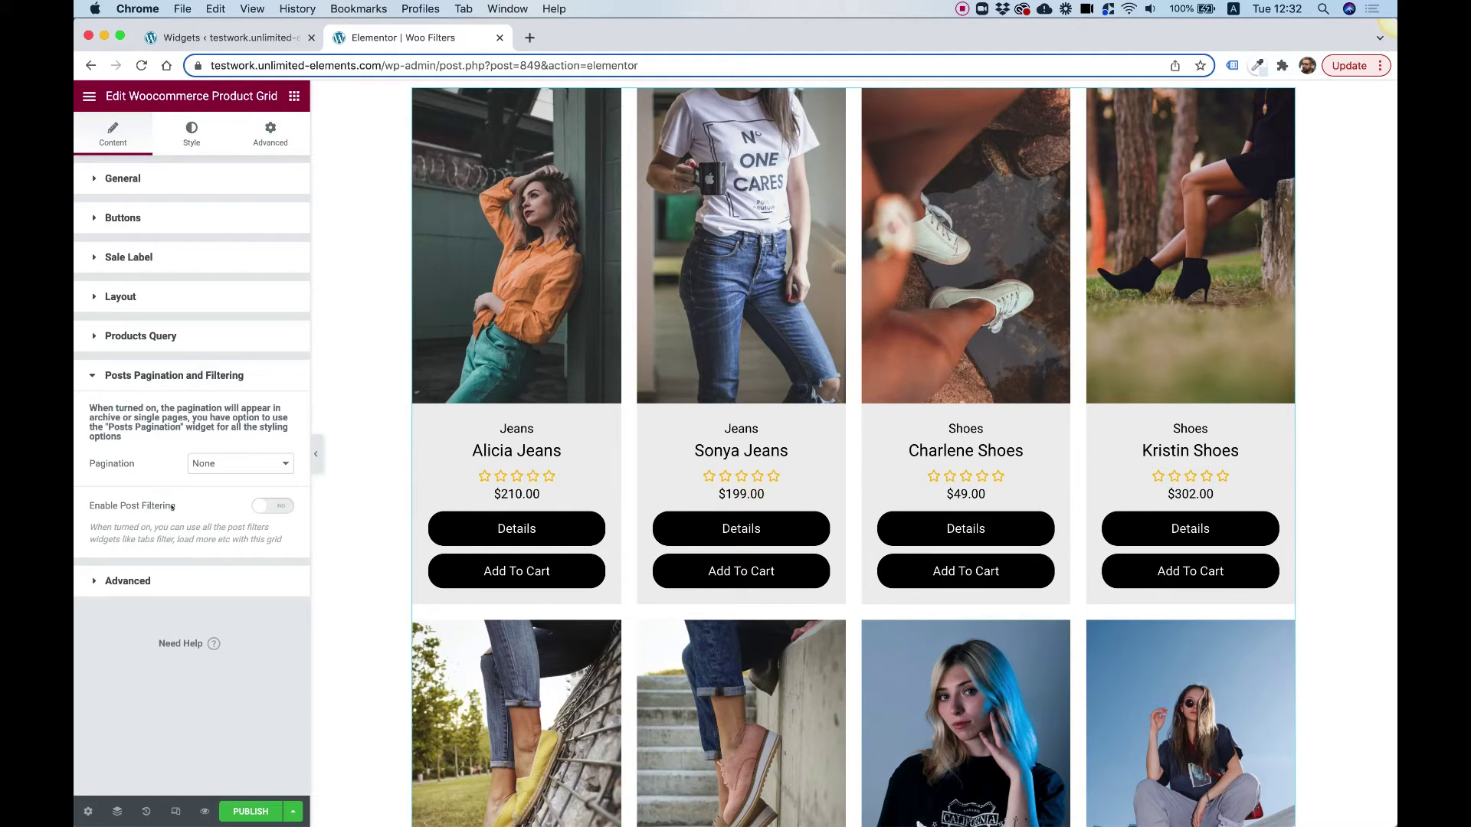
{"action": "left_click", "coordinate": [263, 506]}
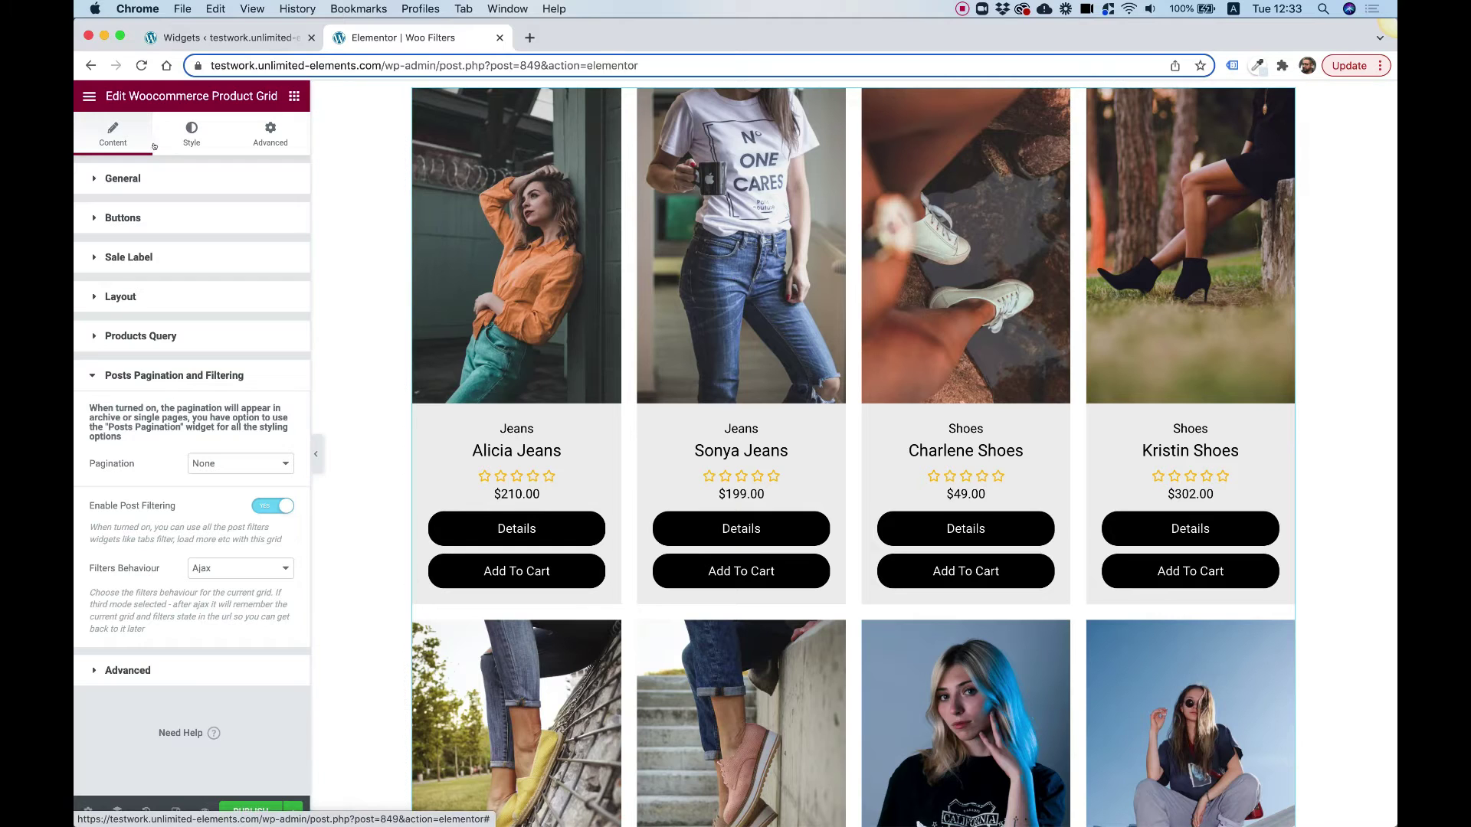
Step: Set the image height of the product grid to 300 in its Image style settings
{"action": "left_click", "coordinate": [183, 138]}
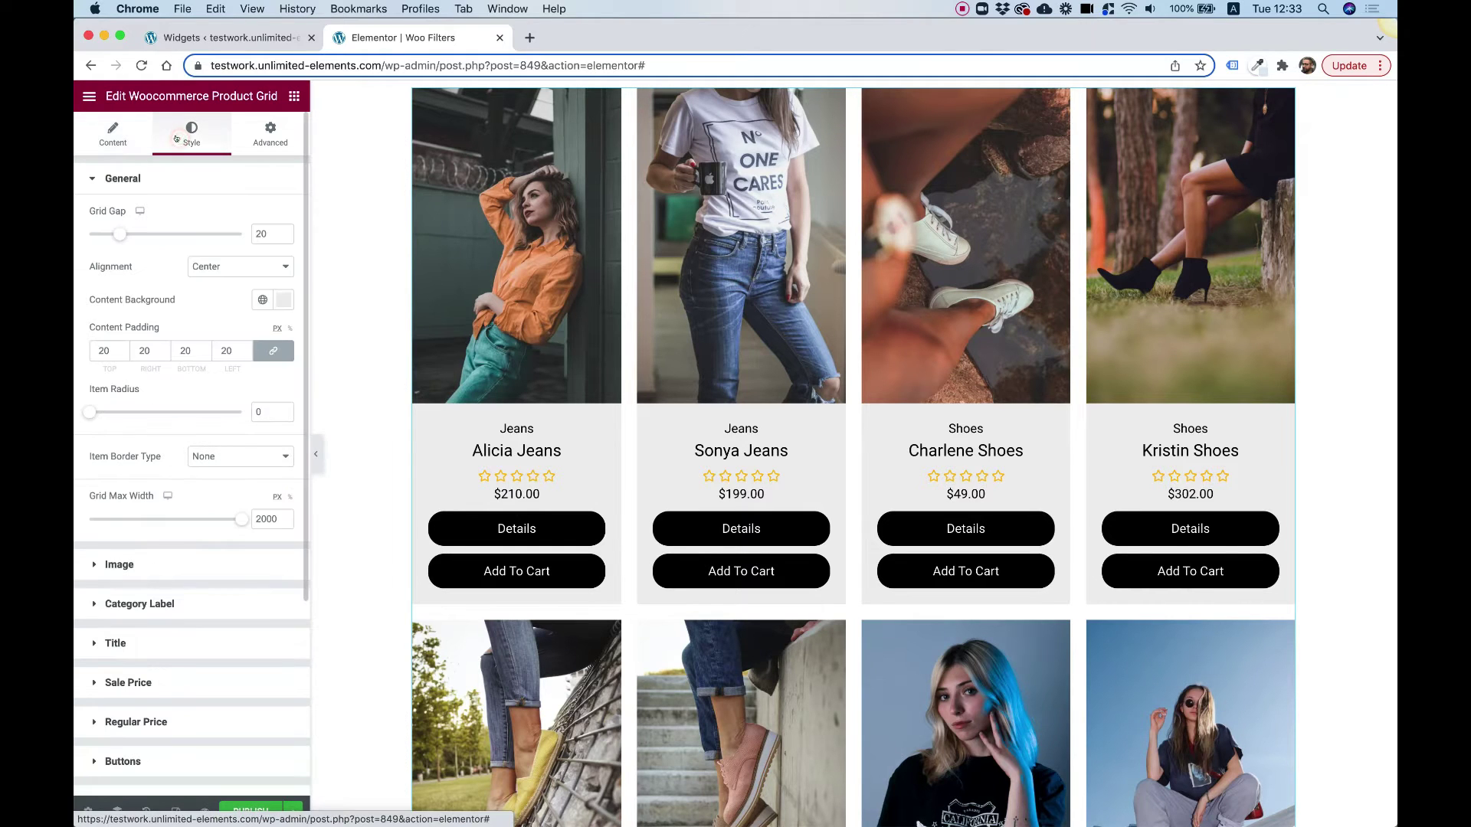
{"action": "left_click", "coordinate": [132, 566]}
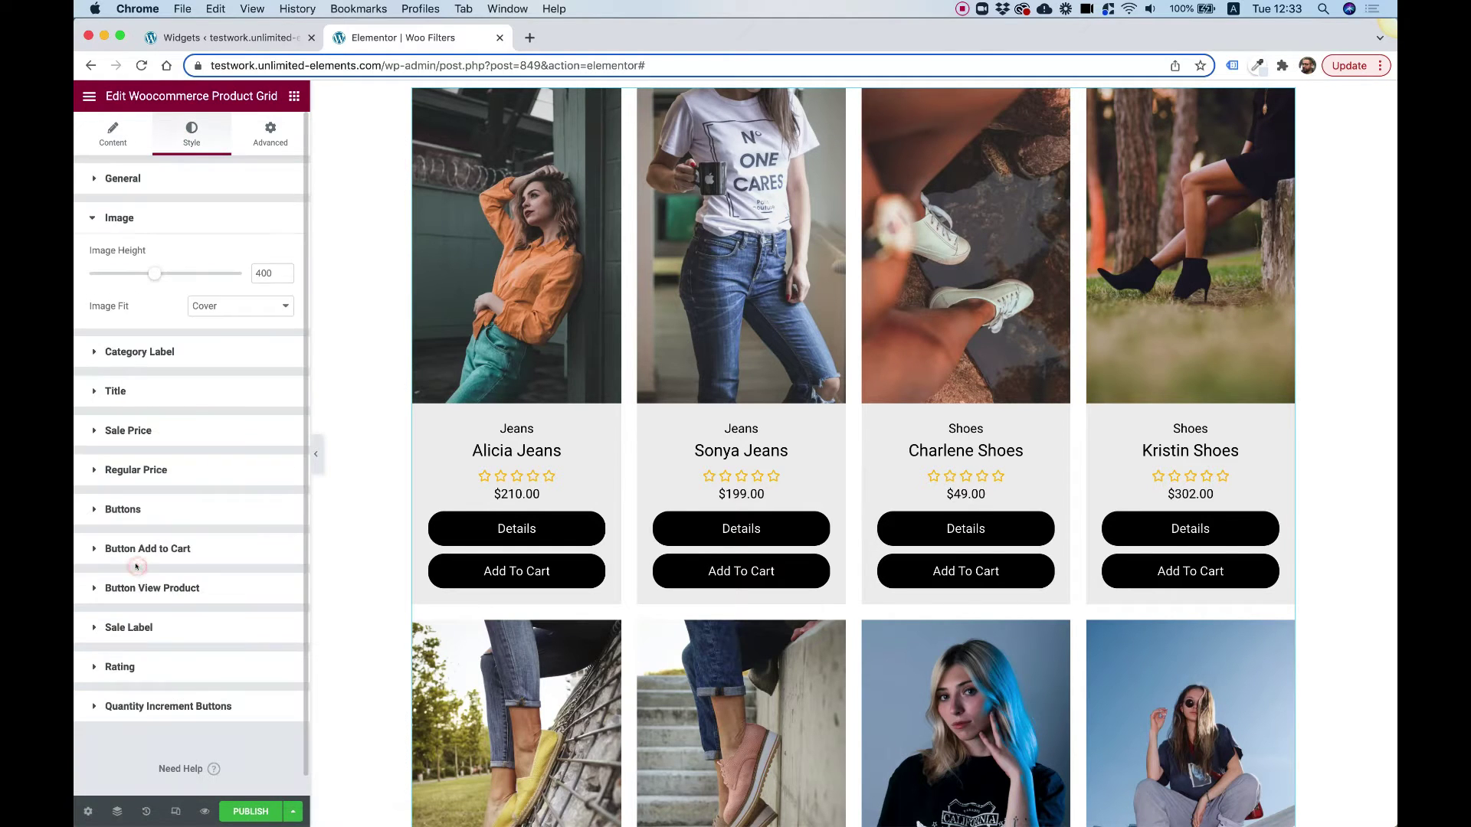
{"action": "left_click", "coordinate": [254, 273]}
{"action": "type", "text": "3"}
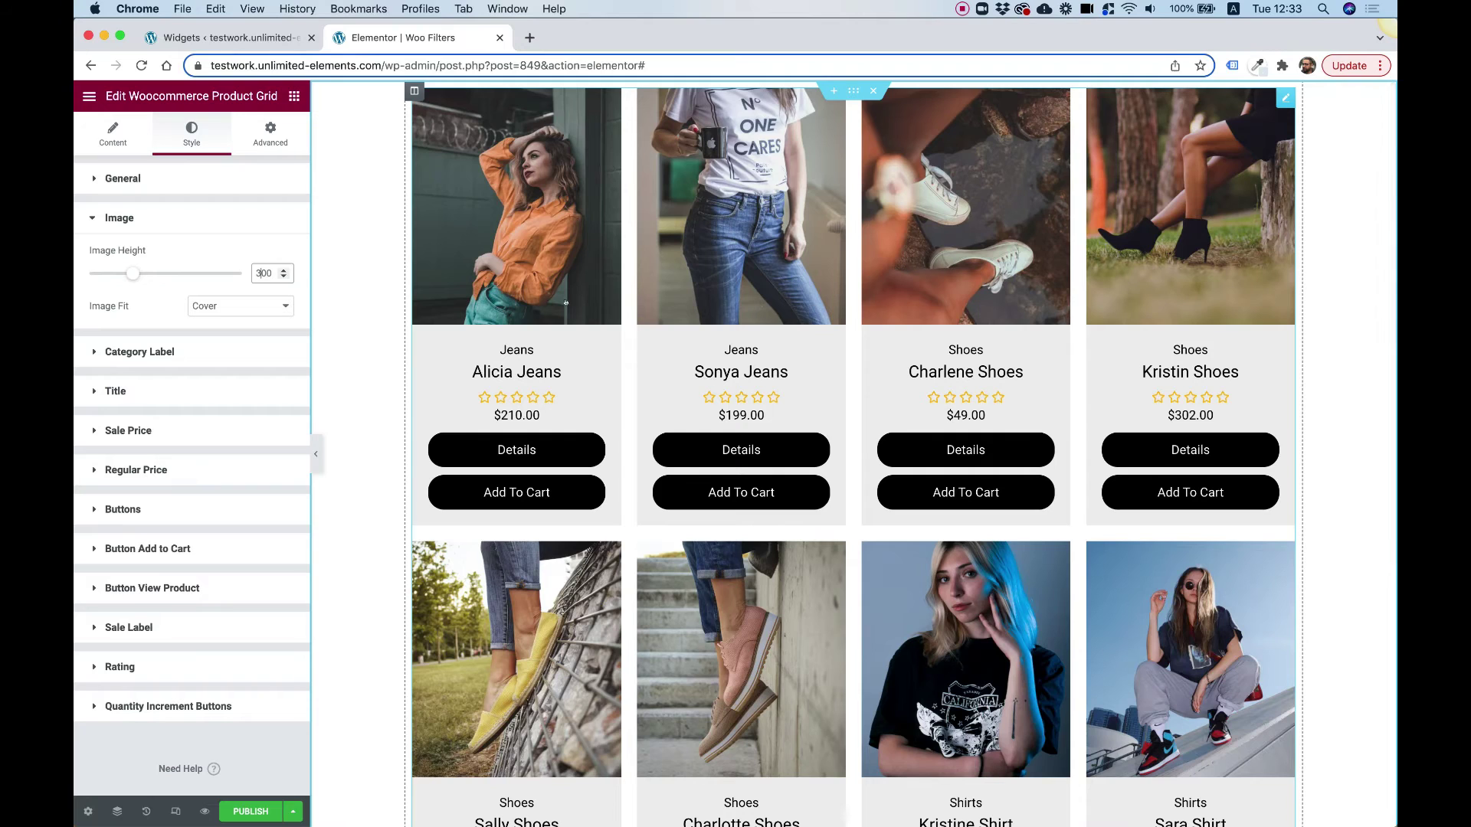
Step: Hide the Add To Cart button on the grid's products while keeping the product button
{"action": "left_click", "coordinate": [112, 138]}
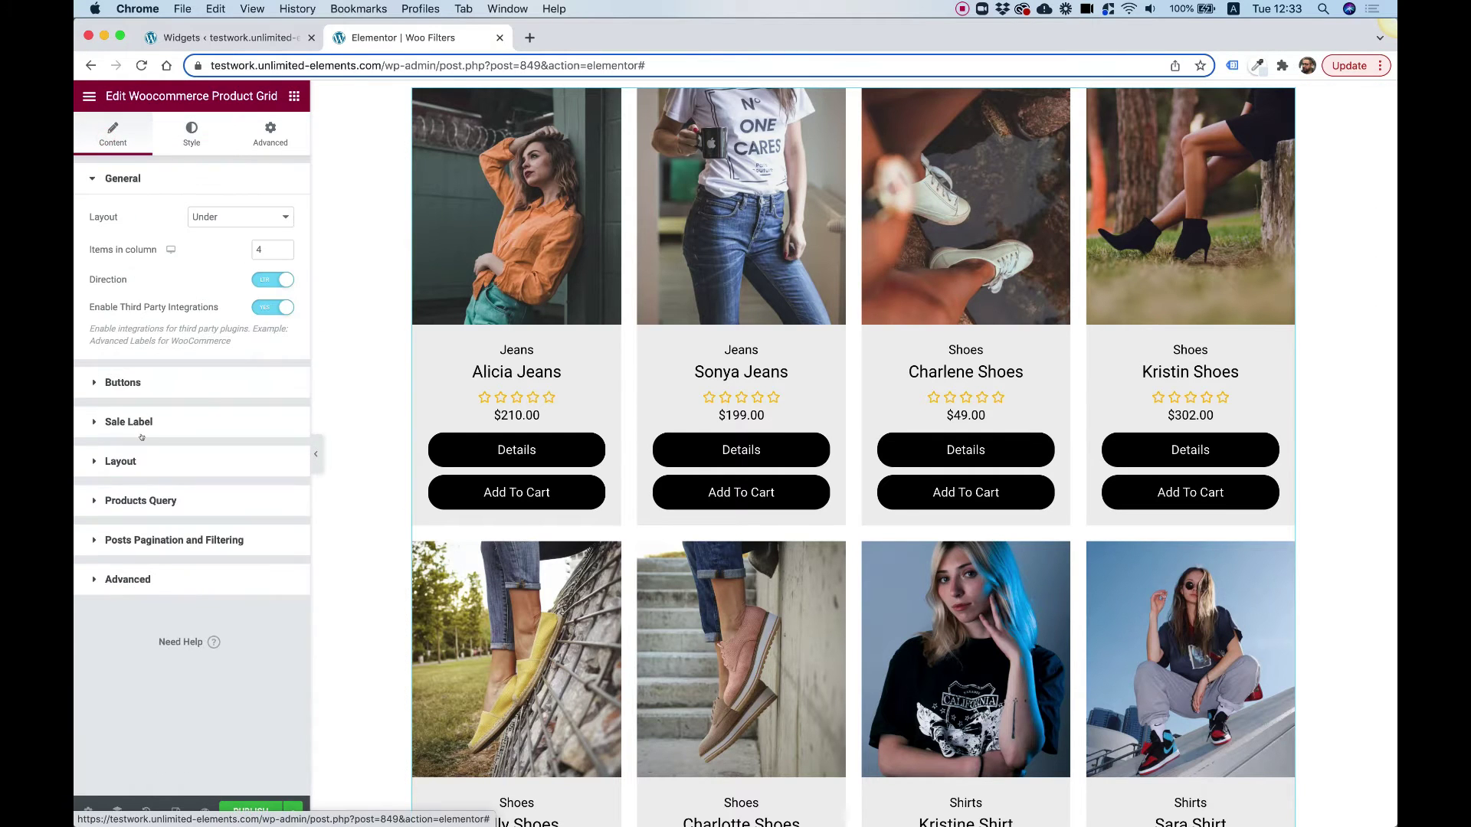
{"action": "left_click", "coordinate": [135, 465]}
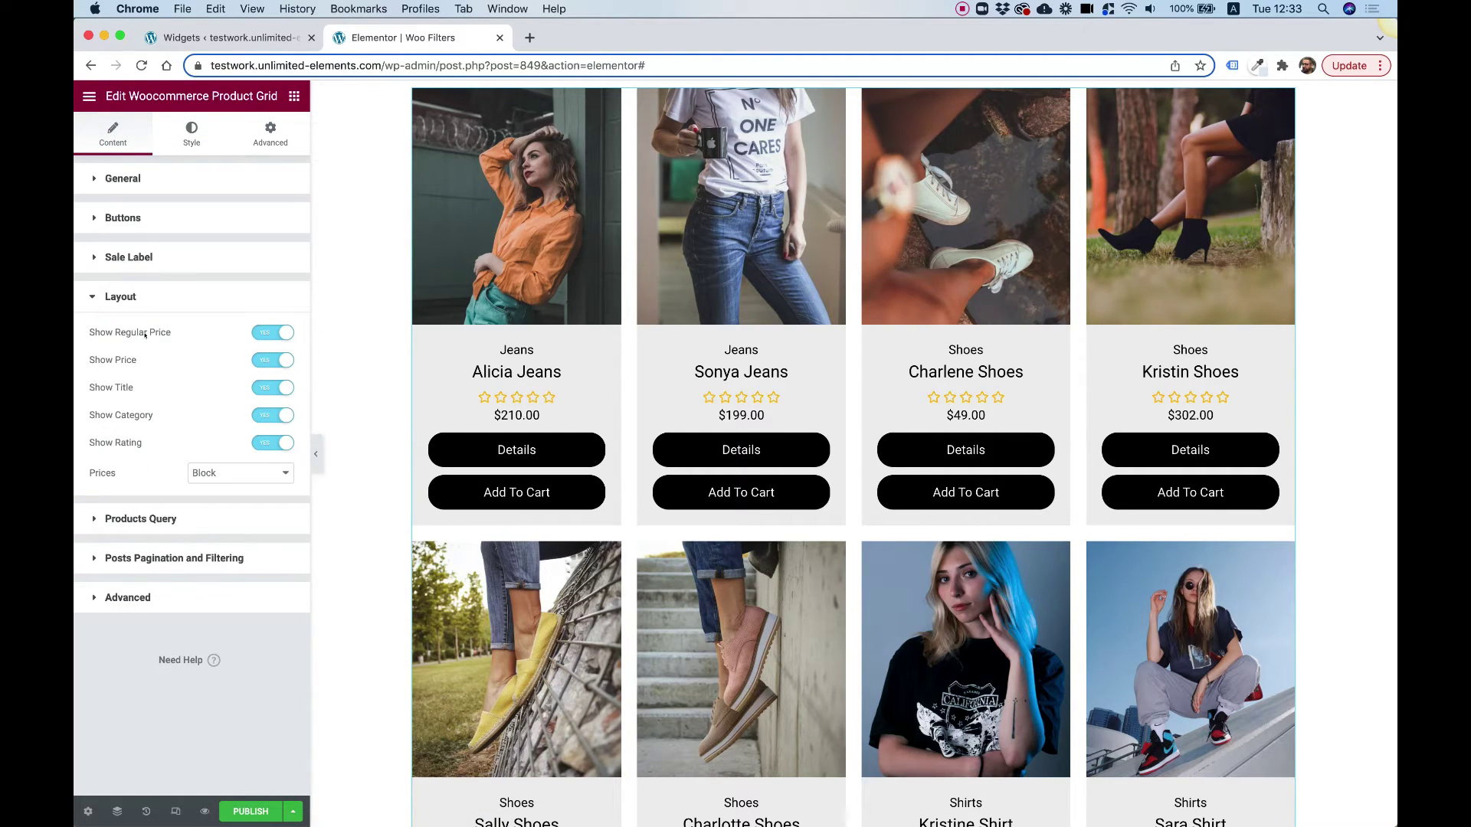
{"action": "left_click", "coordinate": [138, 219]}
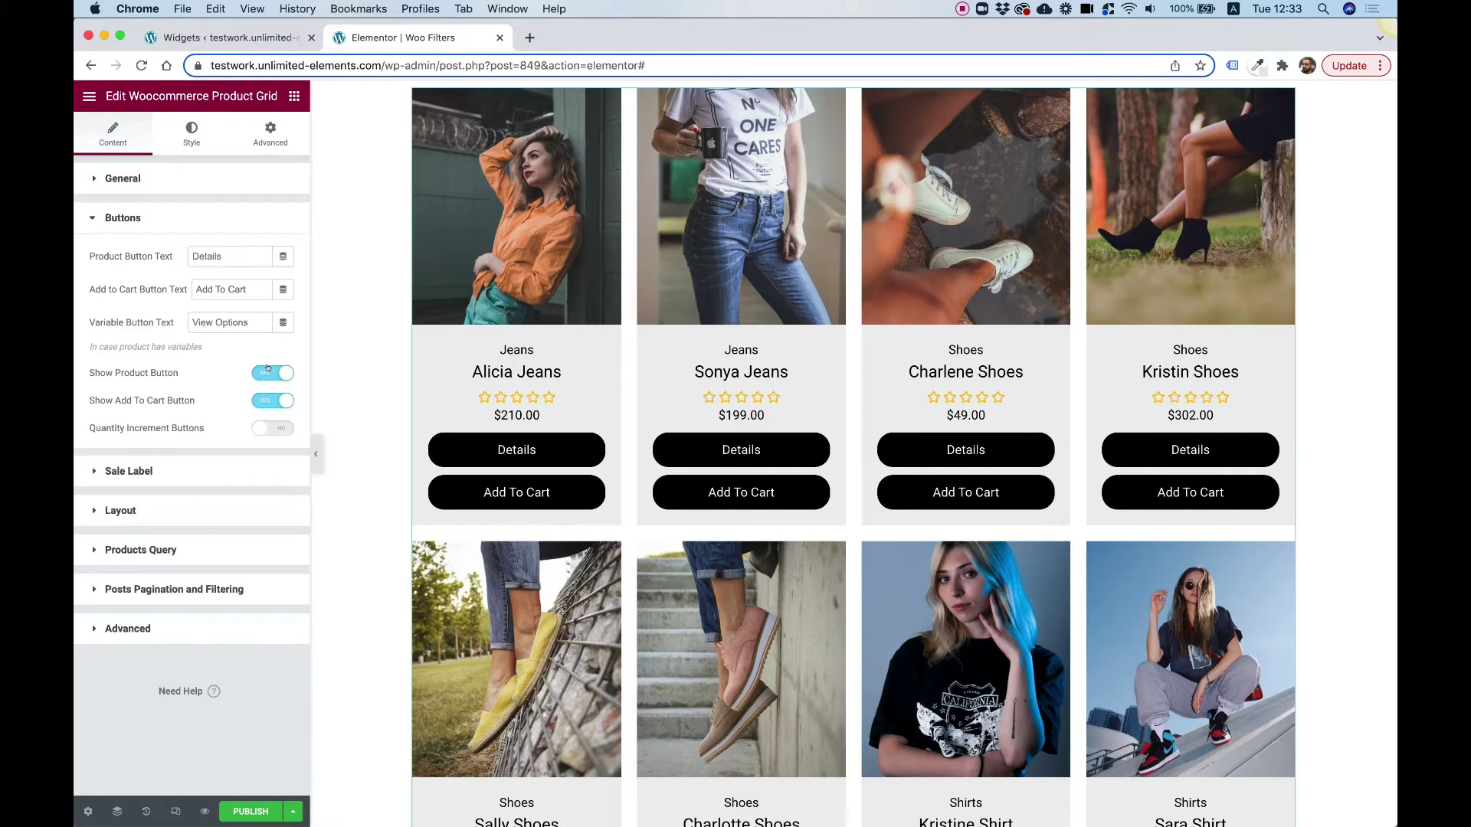
{"action": "left_click", "coordinate": [263, 399]}
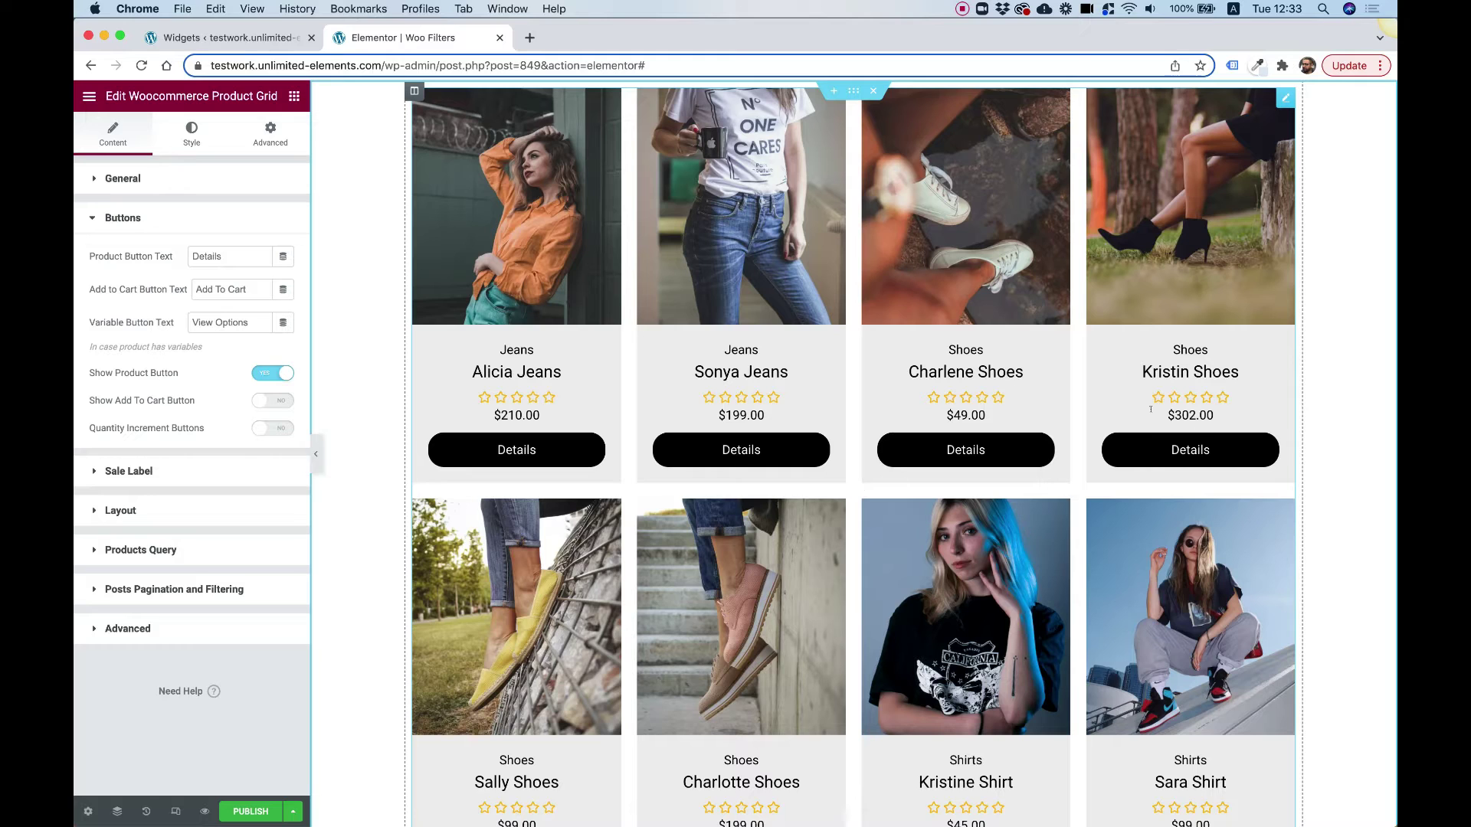
Step: Search the widgets for "filter" and place the Tabs Filter widget above the product grid
{"action": "left_click", "coordinate": [293, 95]}
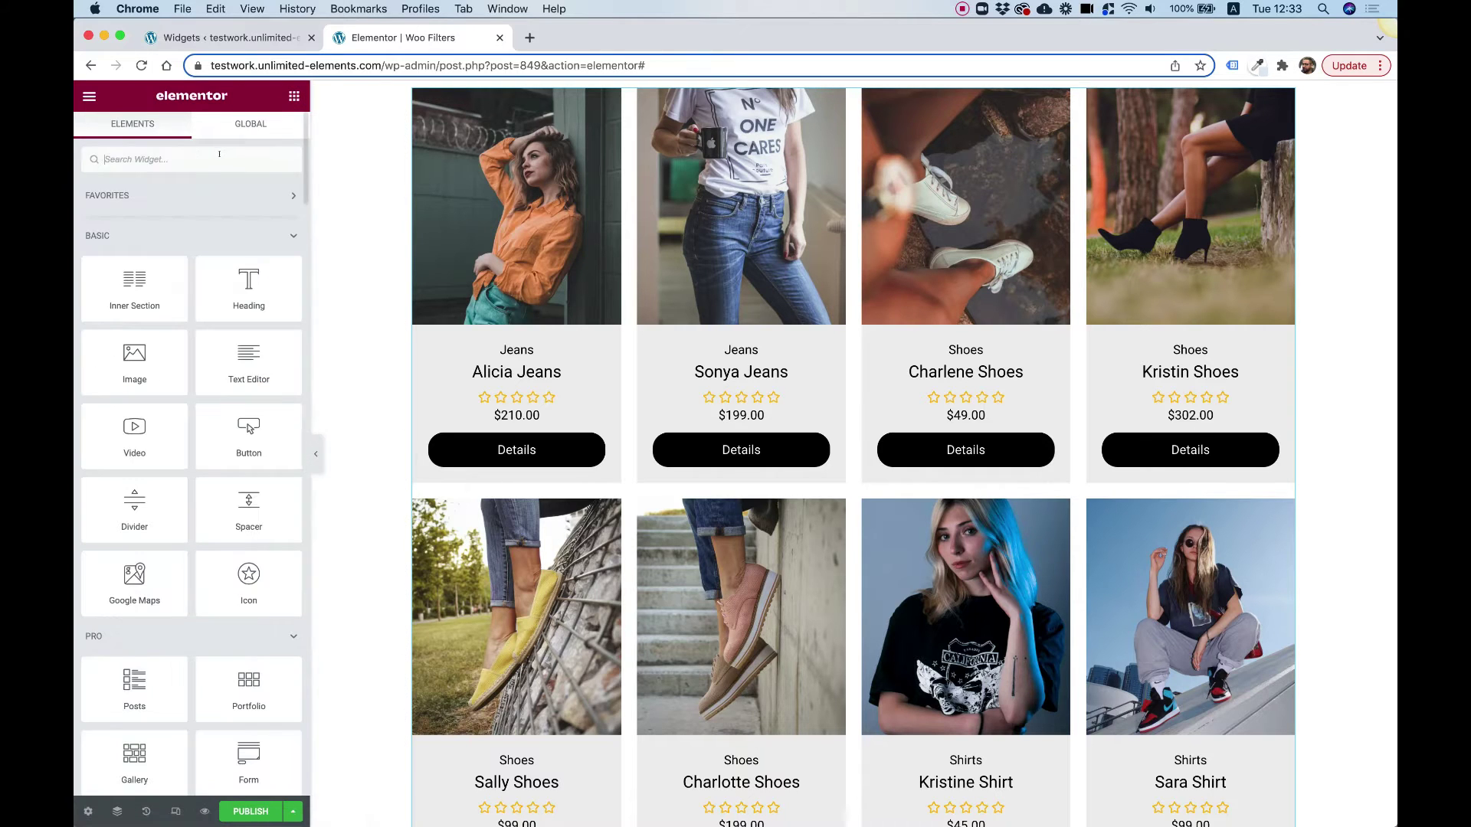
{"action": "type", "text": "filte"}
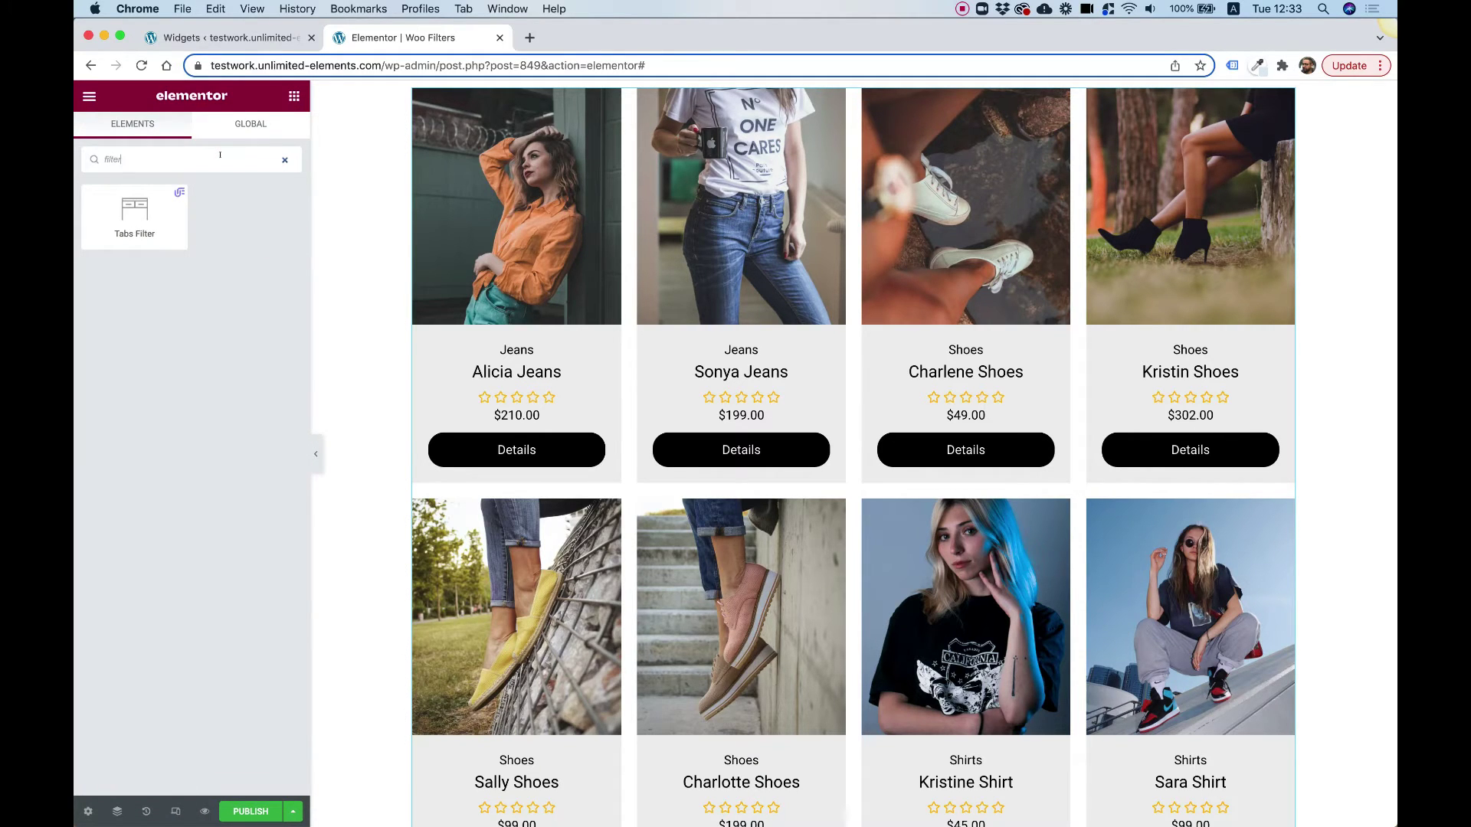
{"action": "type", "text": "r"}
{"action": "left_click_drag", "start_coordinate": [134, 214], "coordinate": [811, 118]}
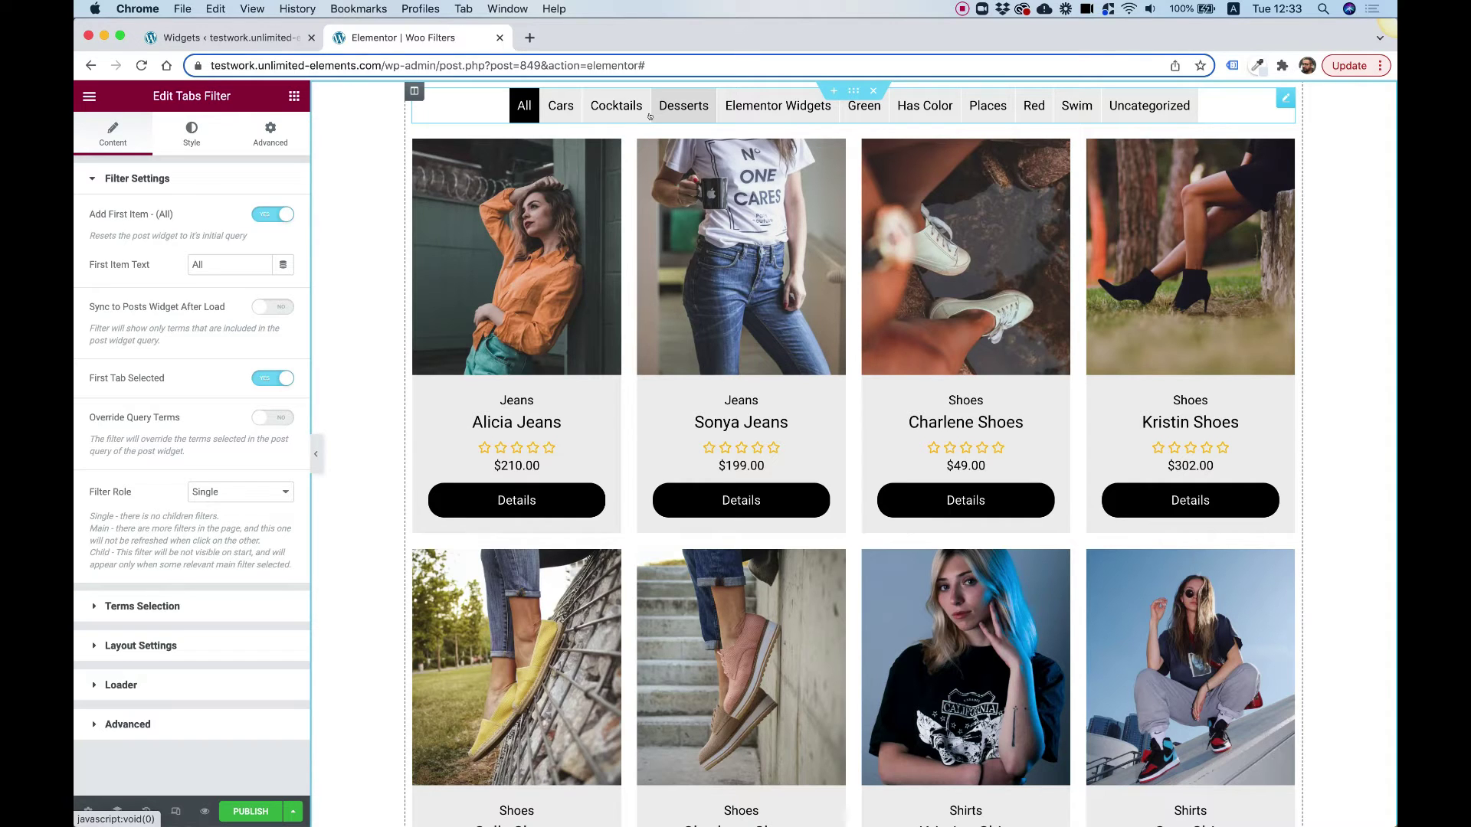
Step: In the Tabs Filter's Terms Selection, set the post type to Product and the taxonomy to Product Cat, leaving query debug off
{"action": "left_click", "coordinate": [150, 606]}
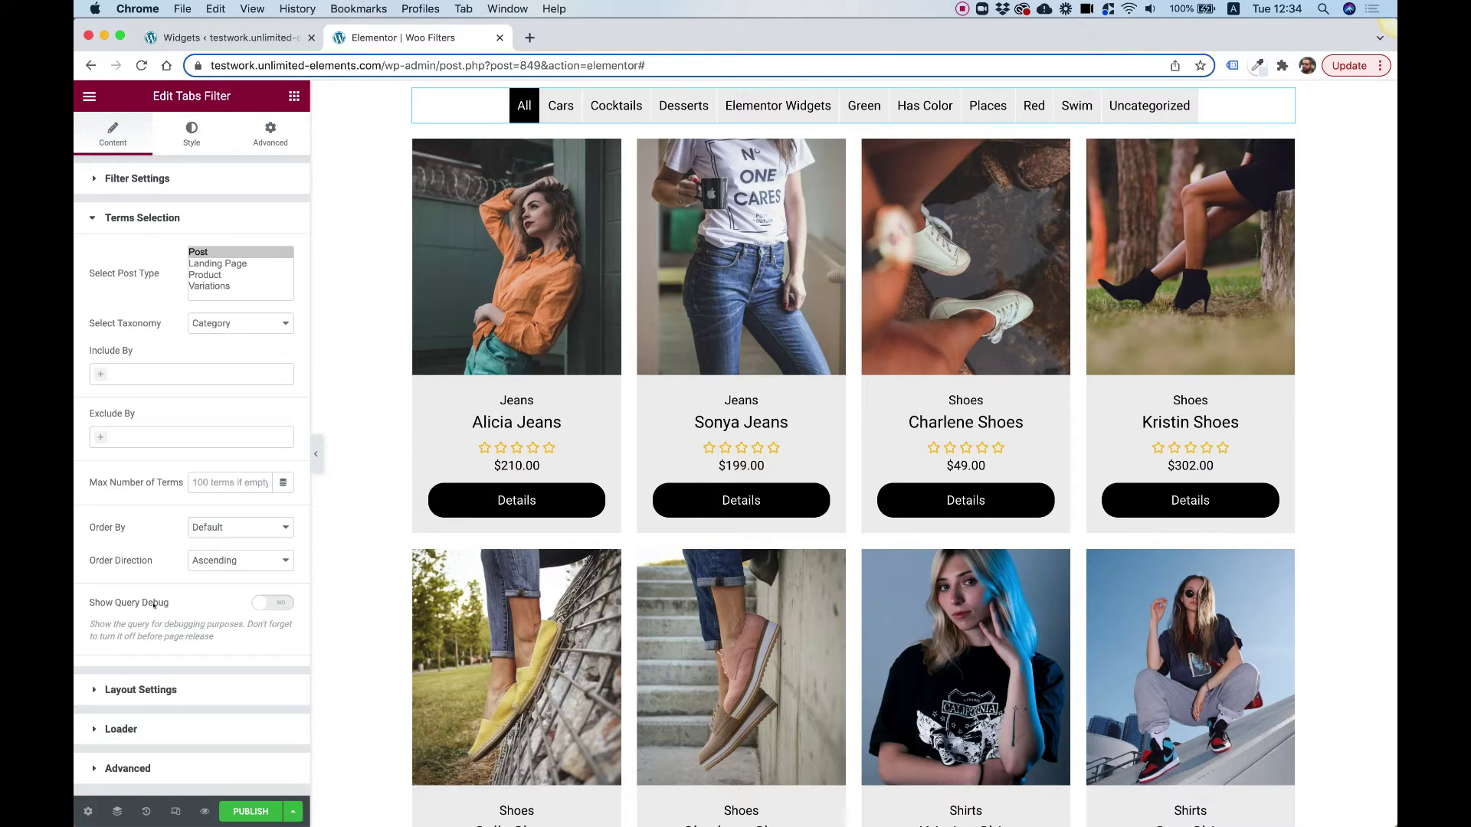
{"action": "left_click", "coordinate": [153, 605]}
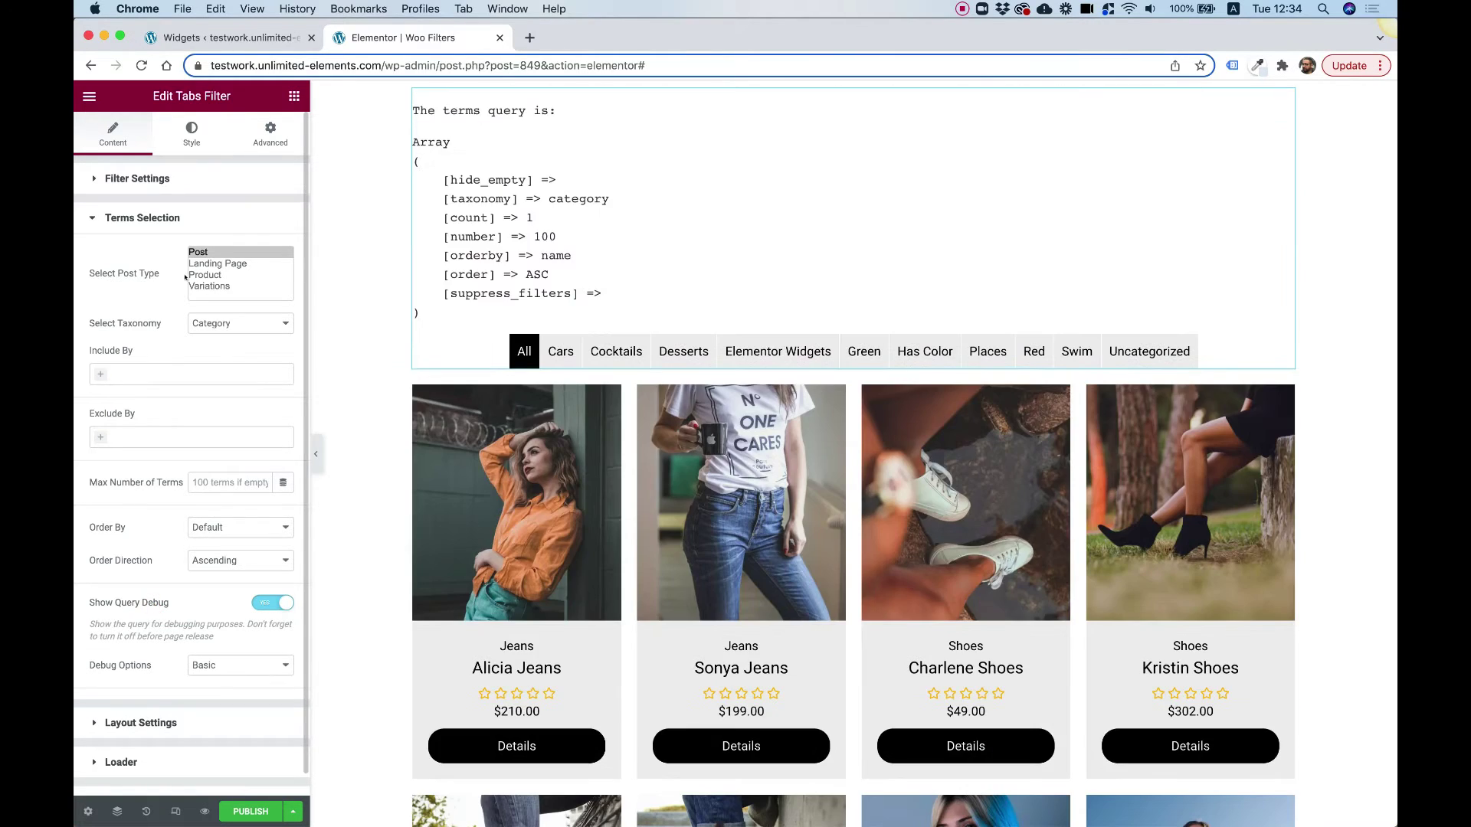
{"action": "left_click", "coordinate": [262, 601]}
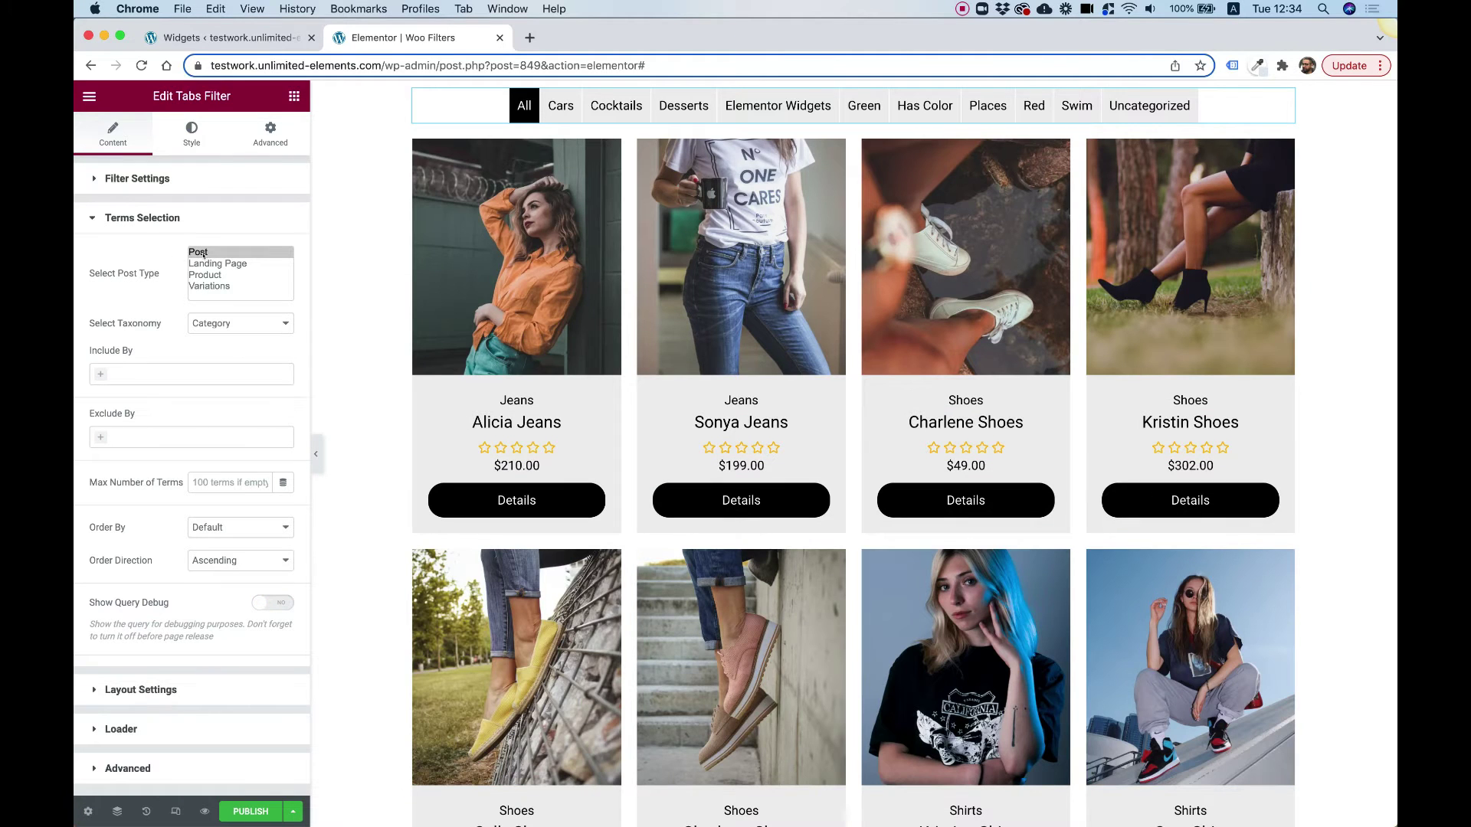
{"action": "left_click", "coordinate": [206, 275]}
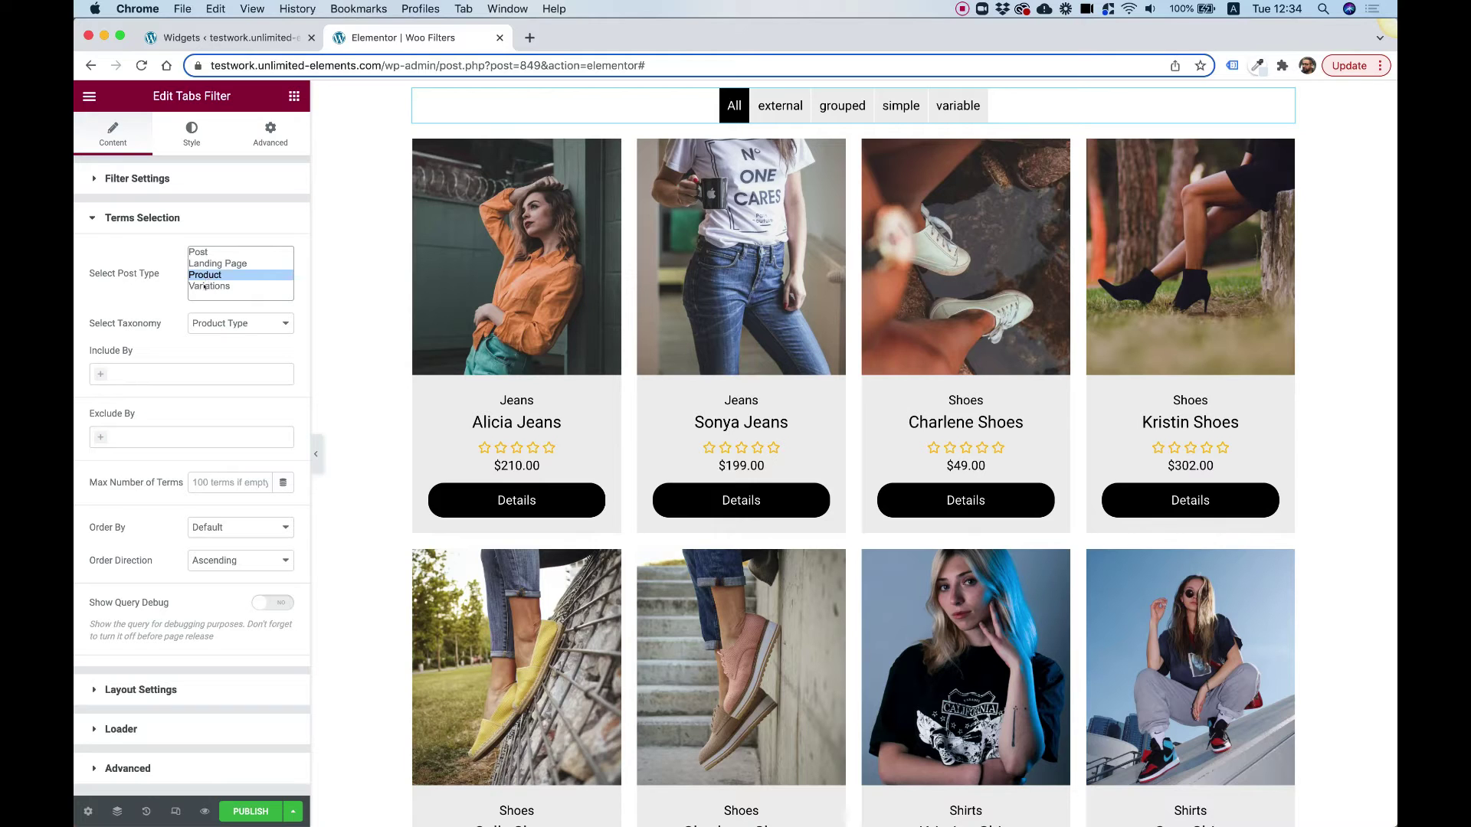
{"action": "left_click", "coordinate": [225, 325]}
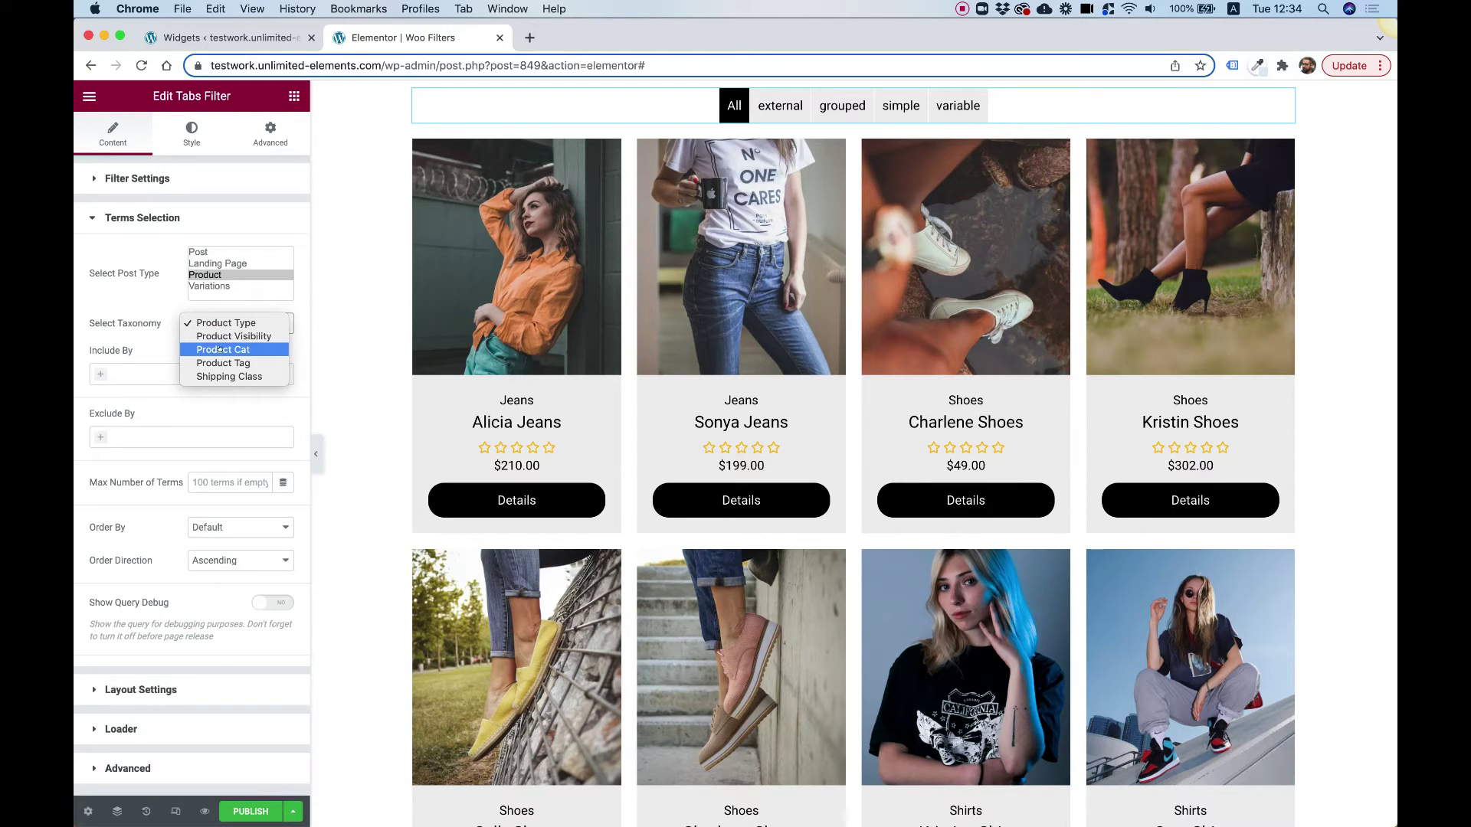
{"action": "left_click", "coordinate": [220, 349]}
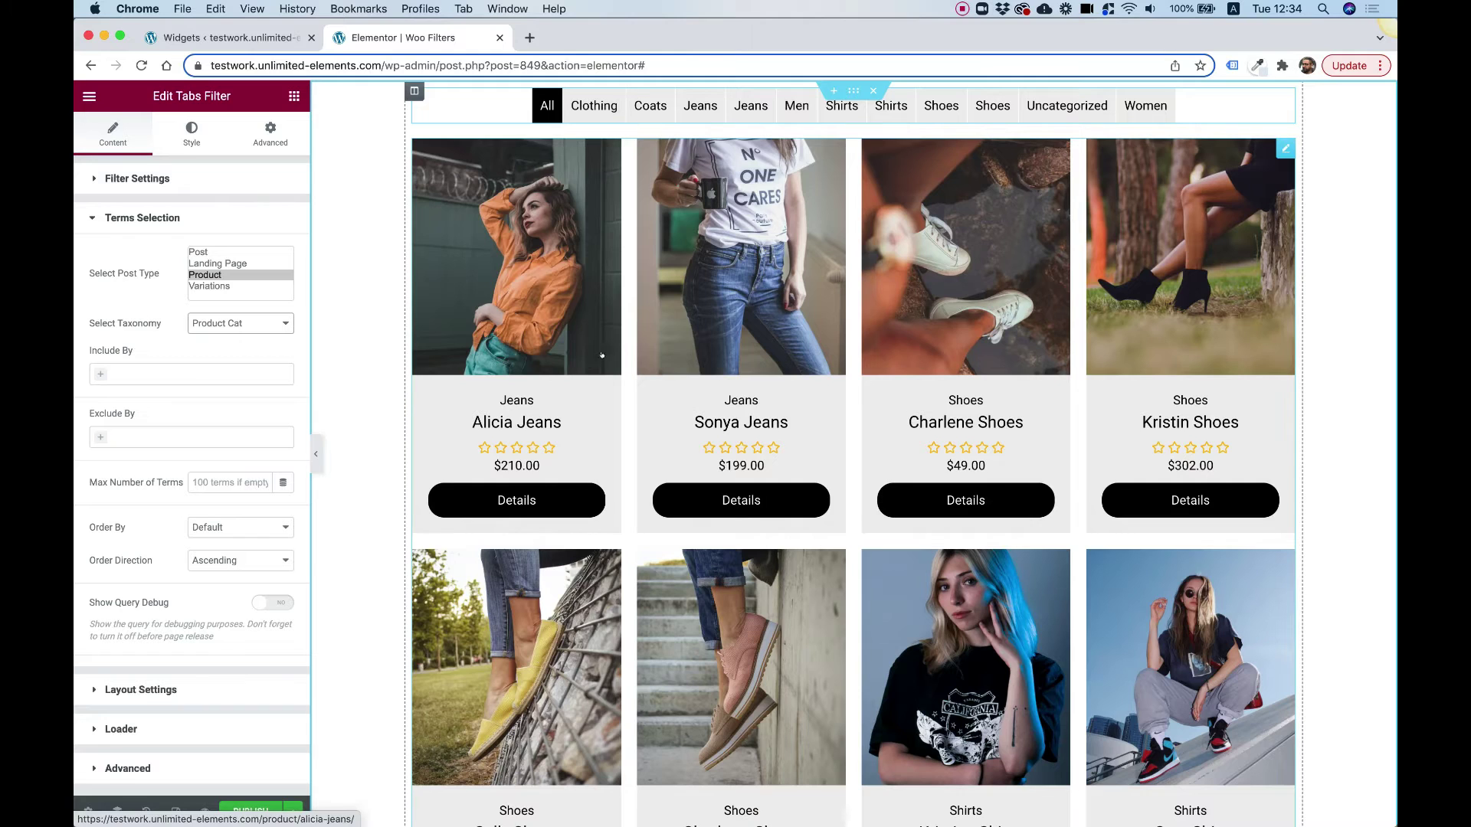
Step: Limit the Tabs Filter to specific terms, including the product categories Men and Women
{"action": "left_click", "coordinate": [162, 372]}
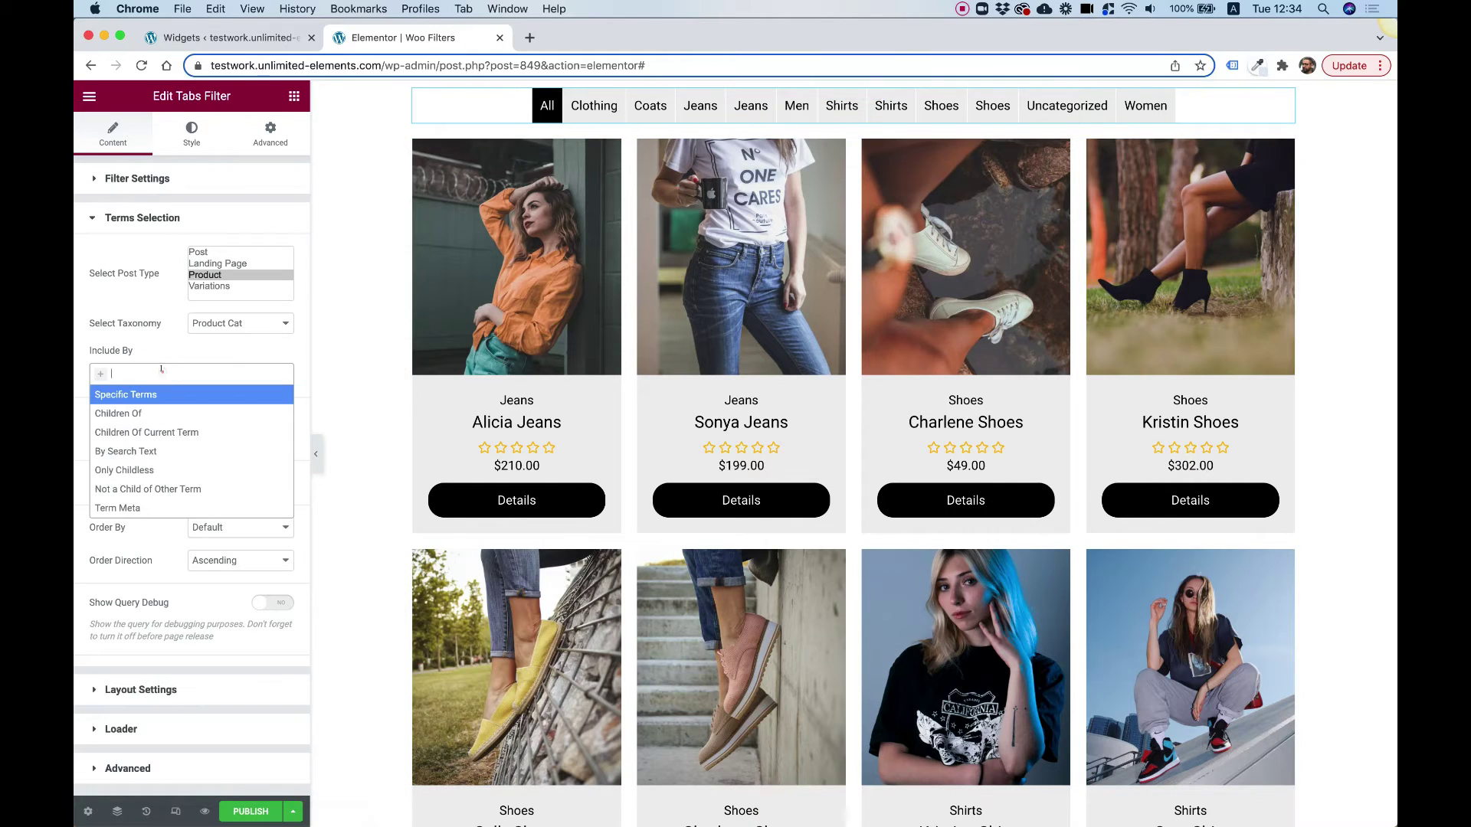
{"action": "left_click", "coordinate": [111, 395]}
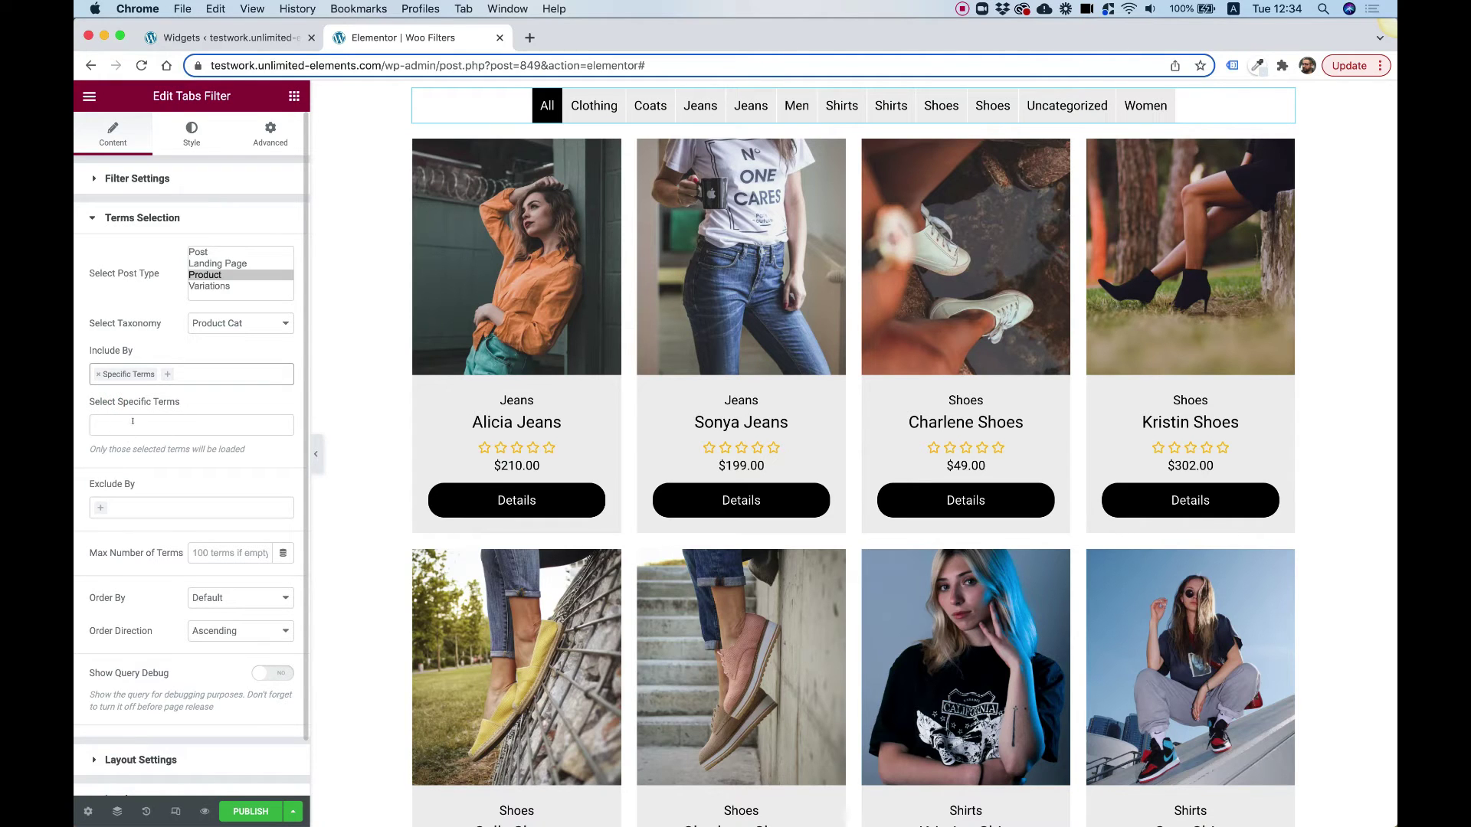
{"action": "left_click", "coordinate": [124, 421]}
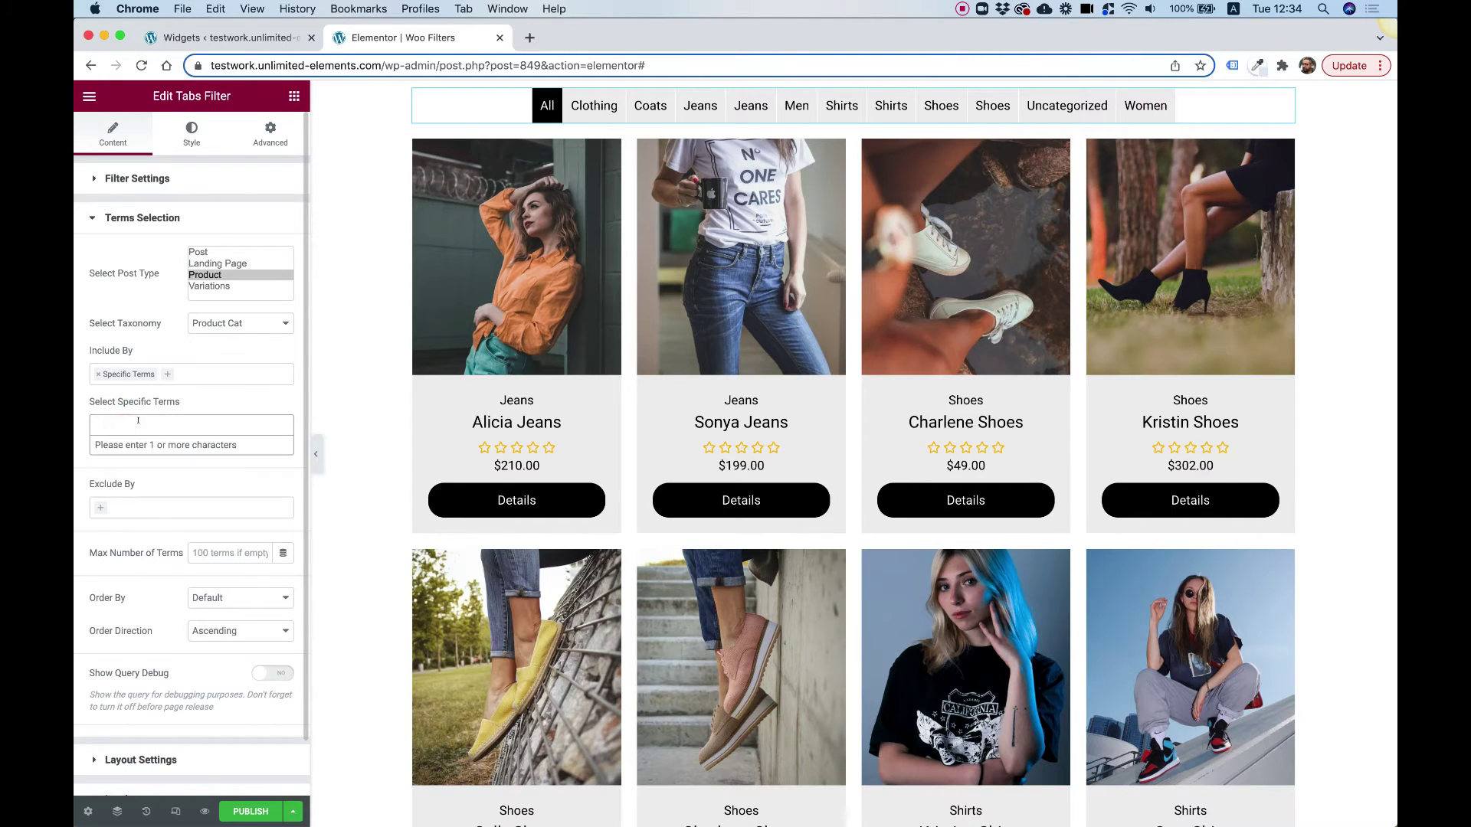
{"action": "left_click", "coordinate": [138, 420]}
{"action": "type", "text": "men"}
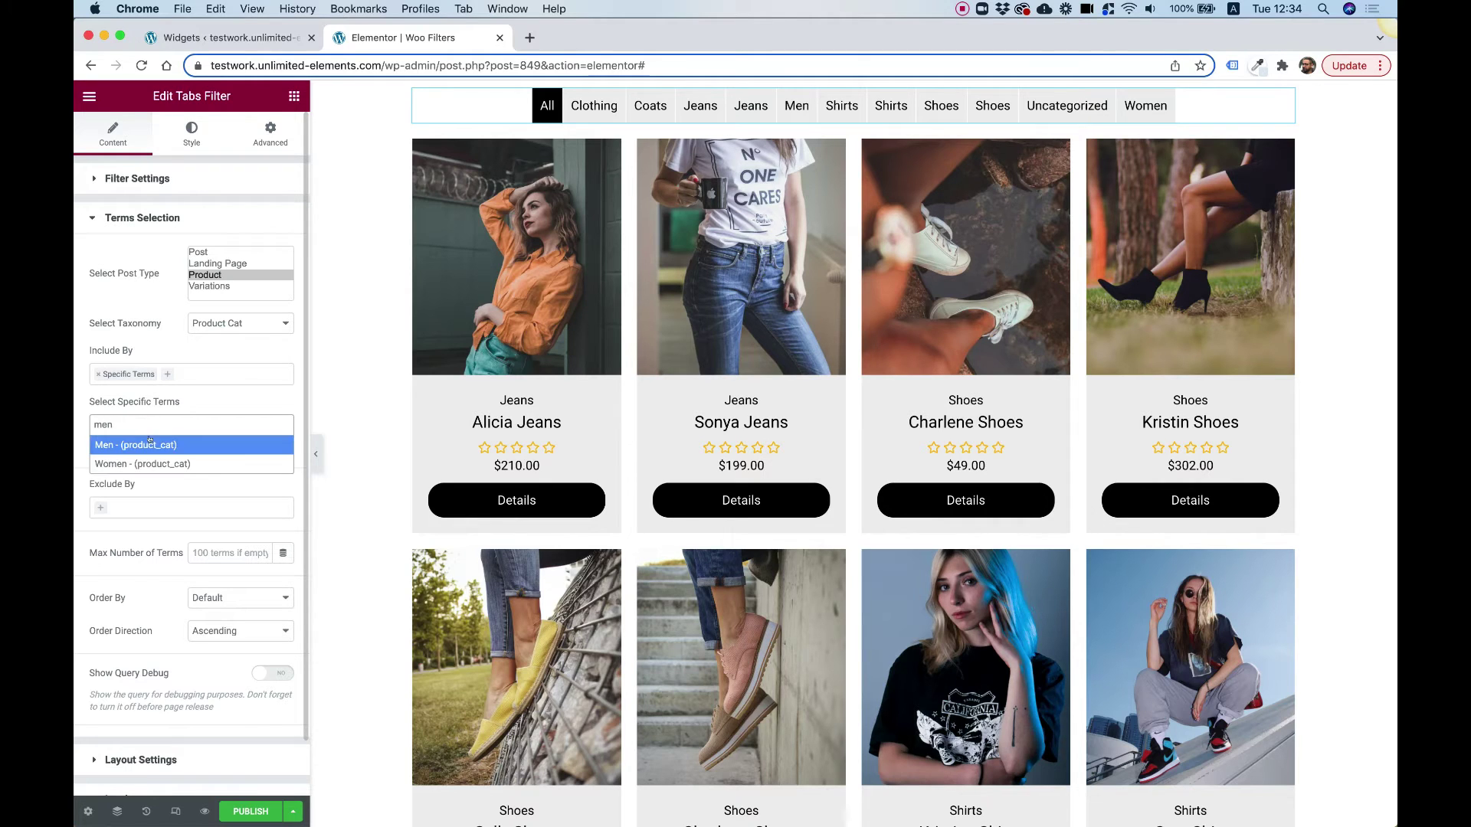
{"action": "left_click", "coordinate": [153, 441]}
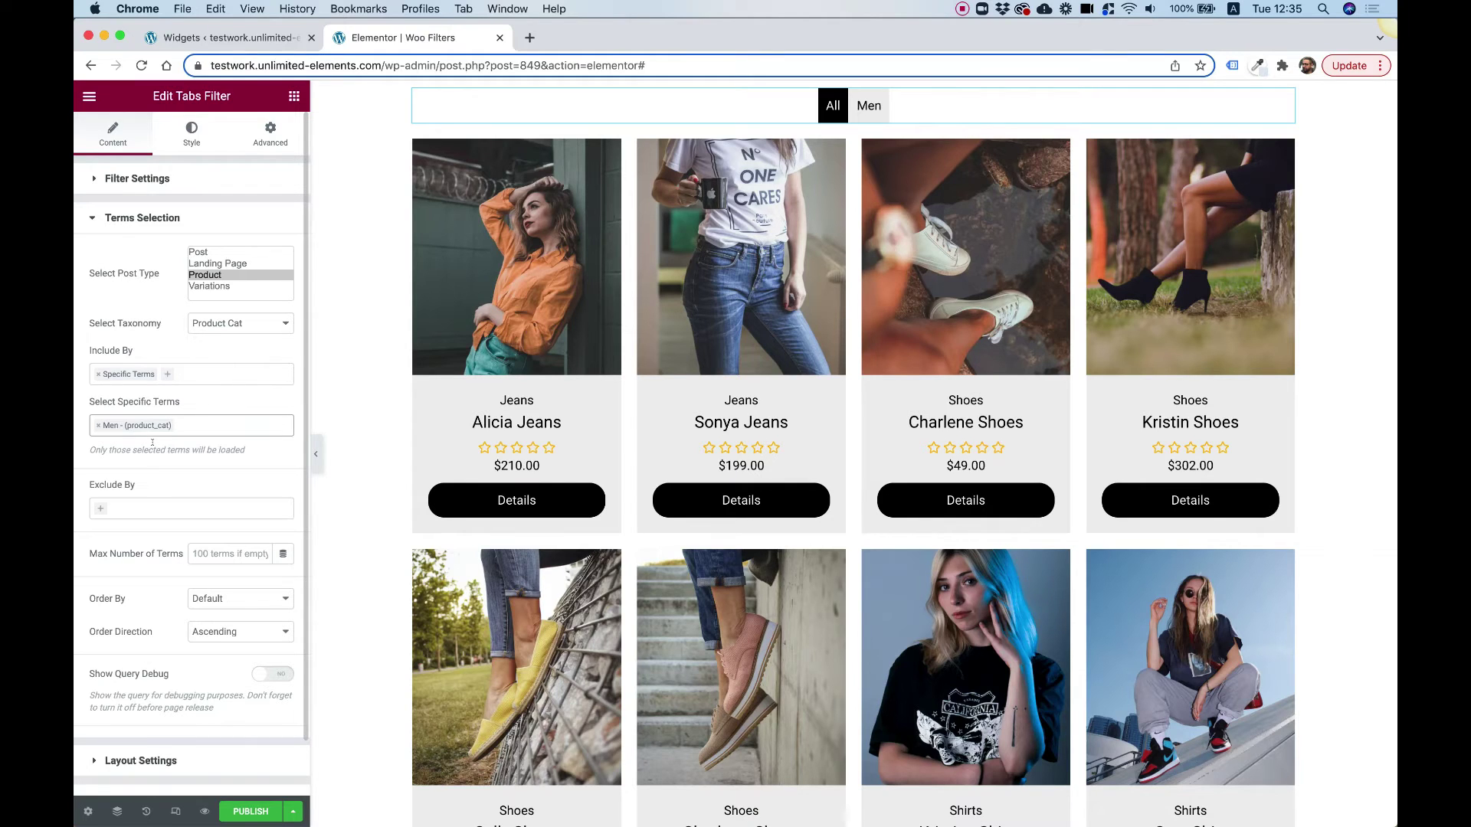
{"action": "left_click", "coordinate": [193, 421]}
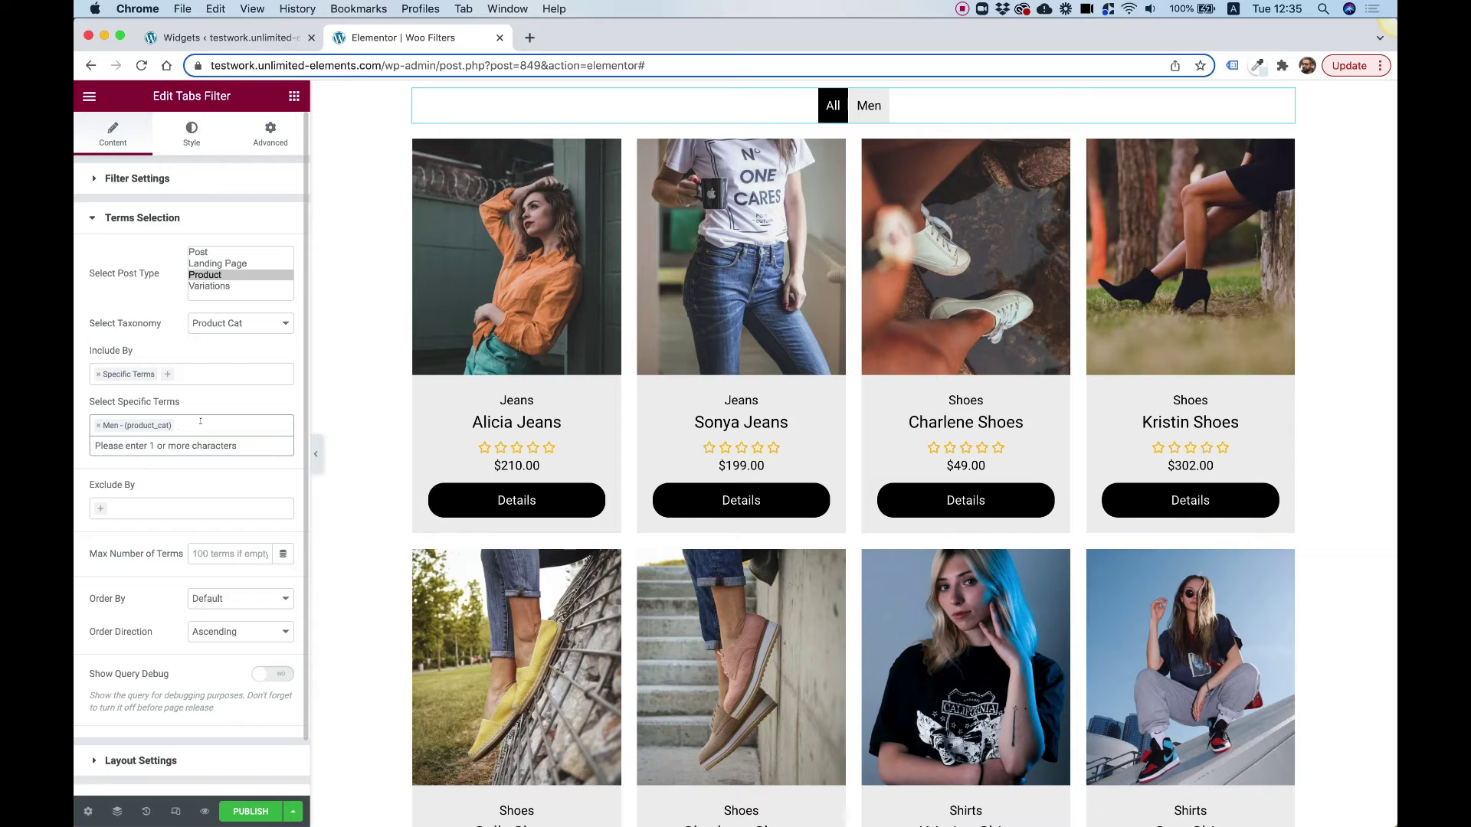
{"action": "type", "text": "wom"}
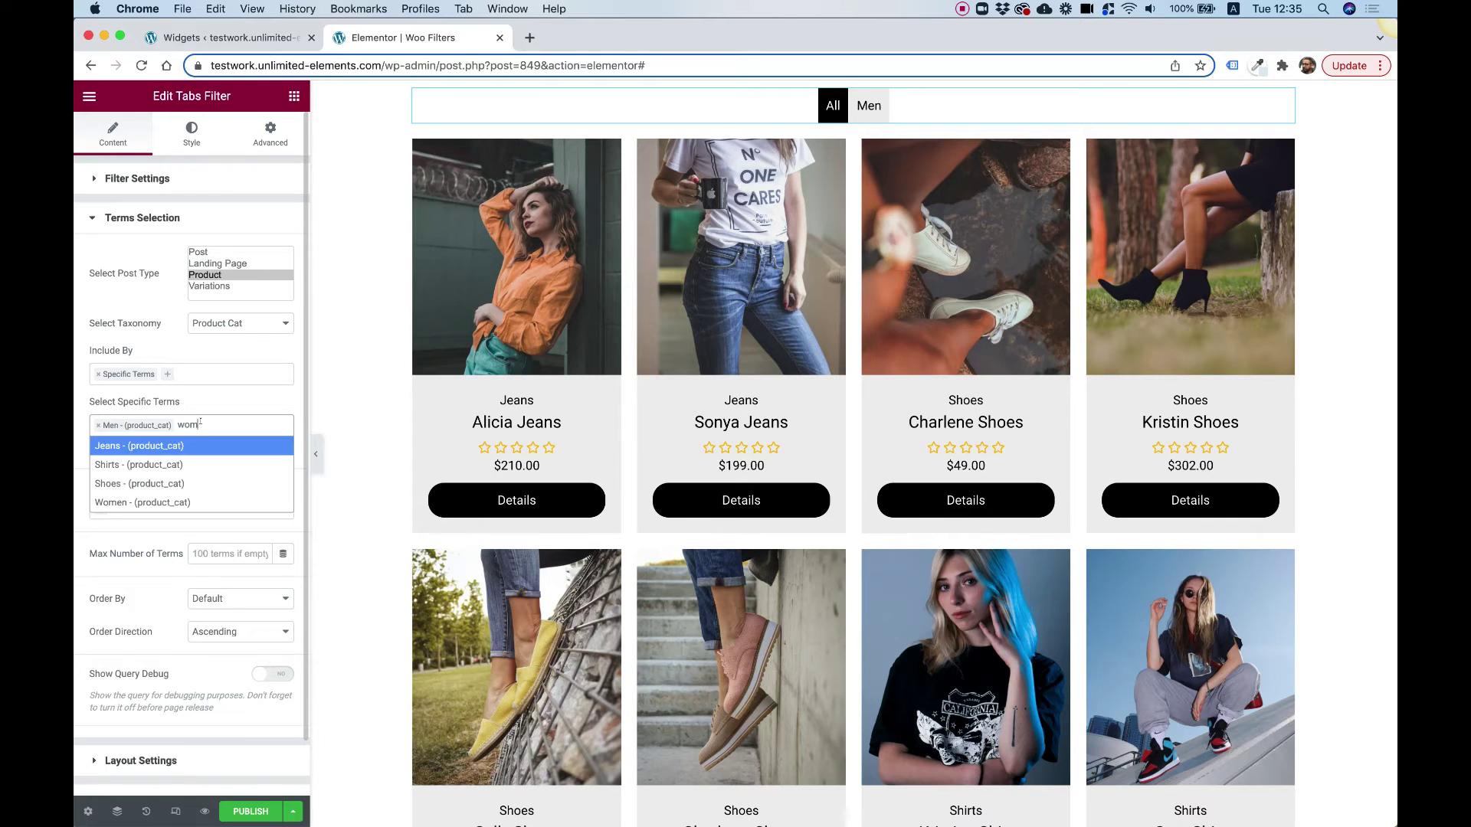
{"action": "left_click", "coordinate": [192, 503]}
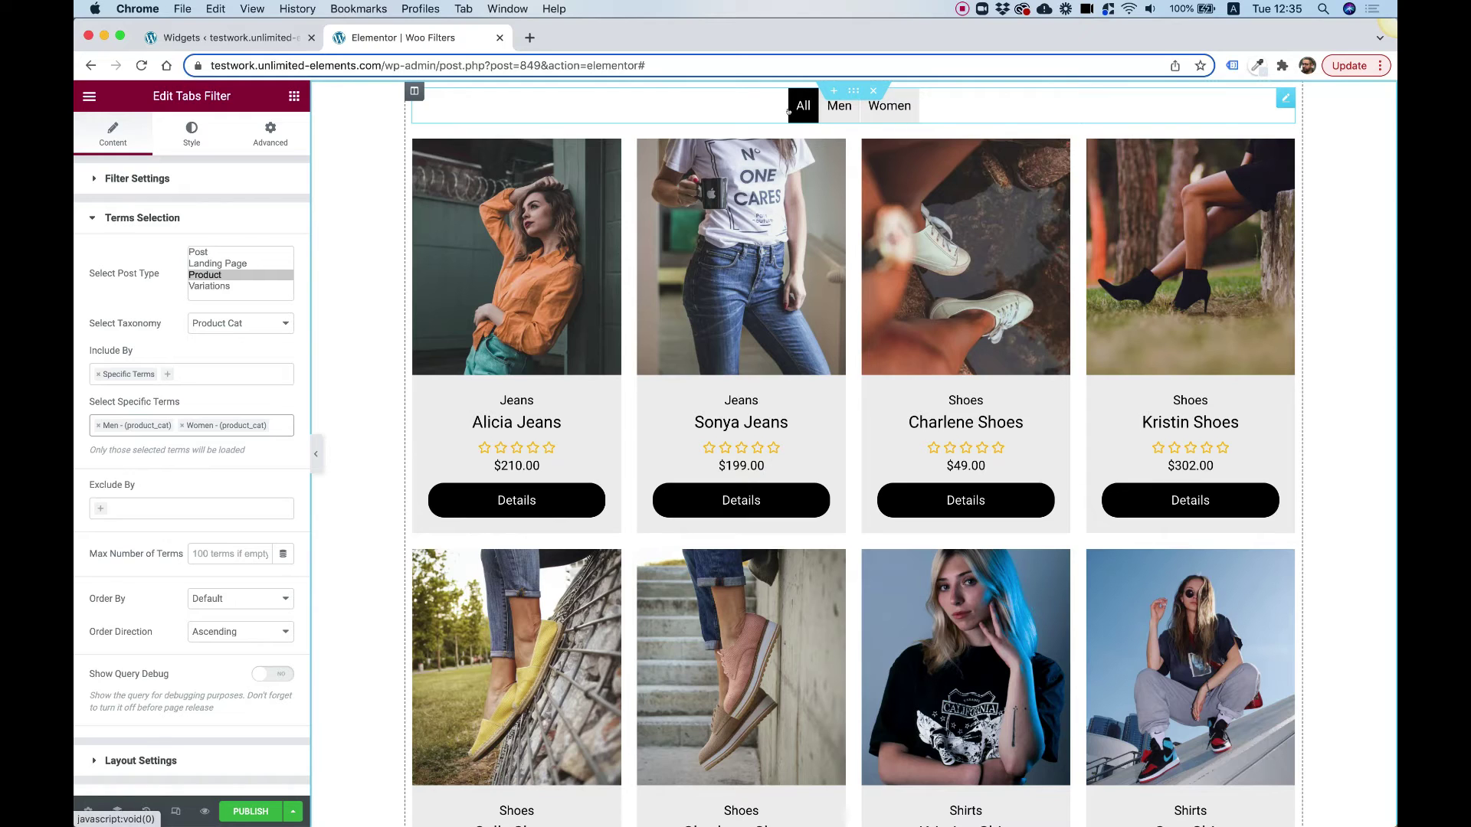
Step: Publish the page and test the All, Men and Women filter tabs in its preview
{"action": "left_click", "coordinate": [249, 812]}
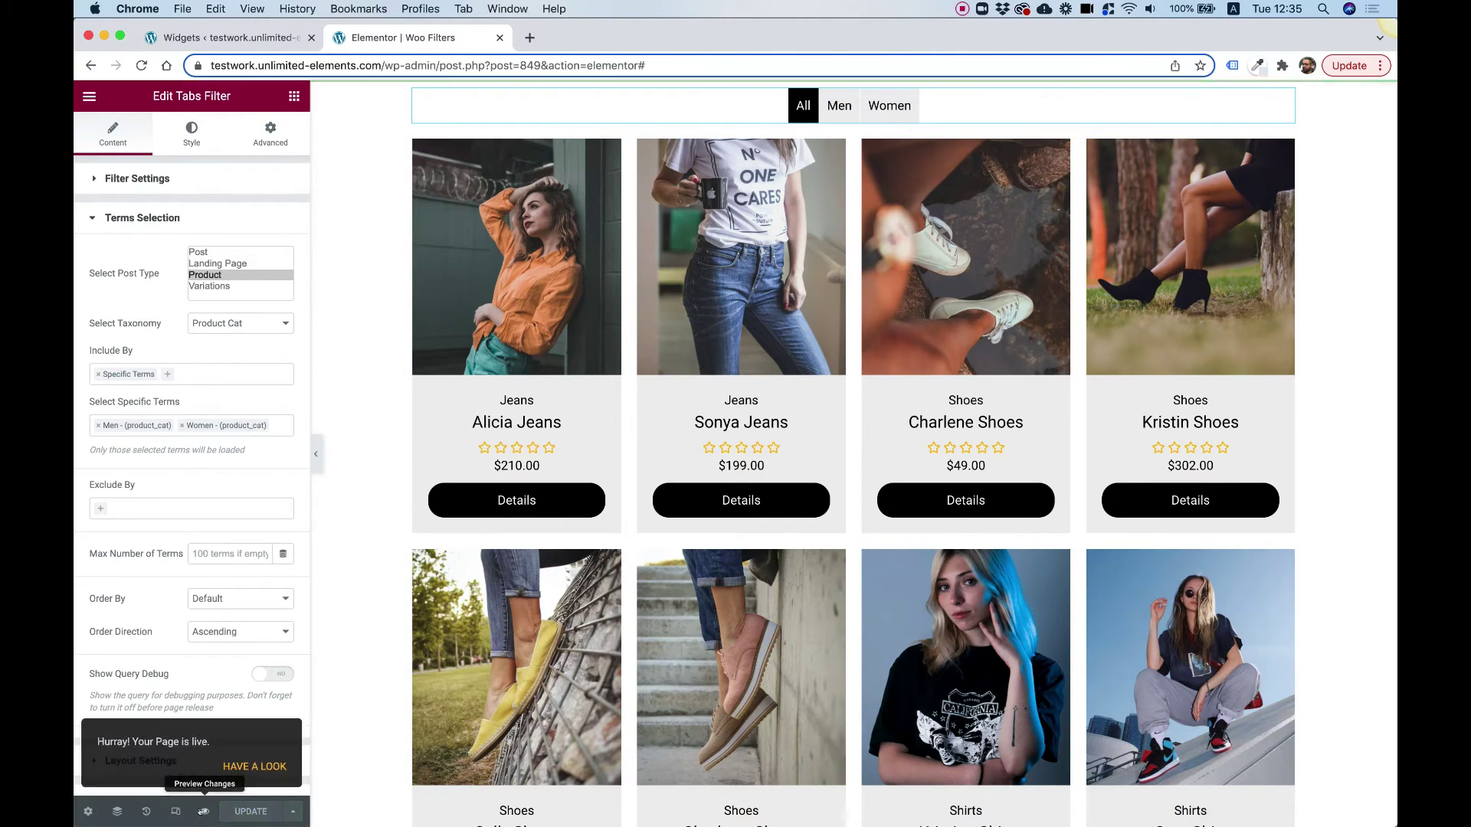
{"action": "left_click", "coordinate": [204, 811]}
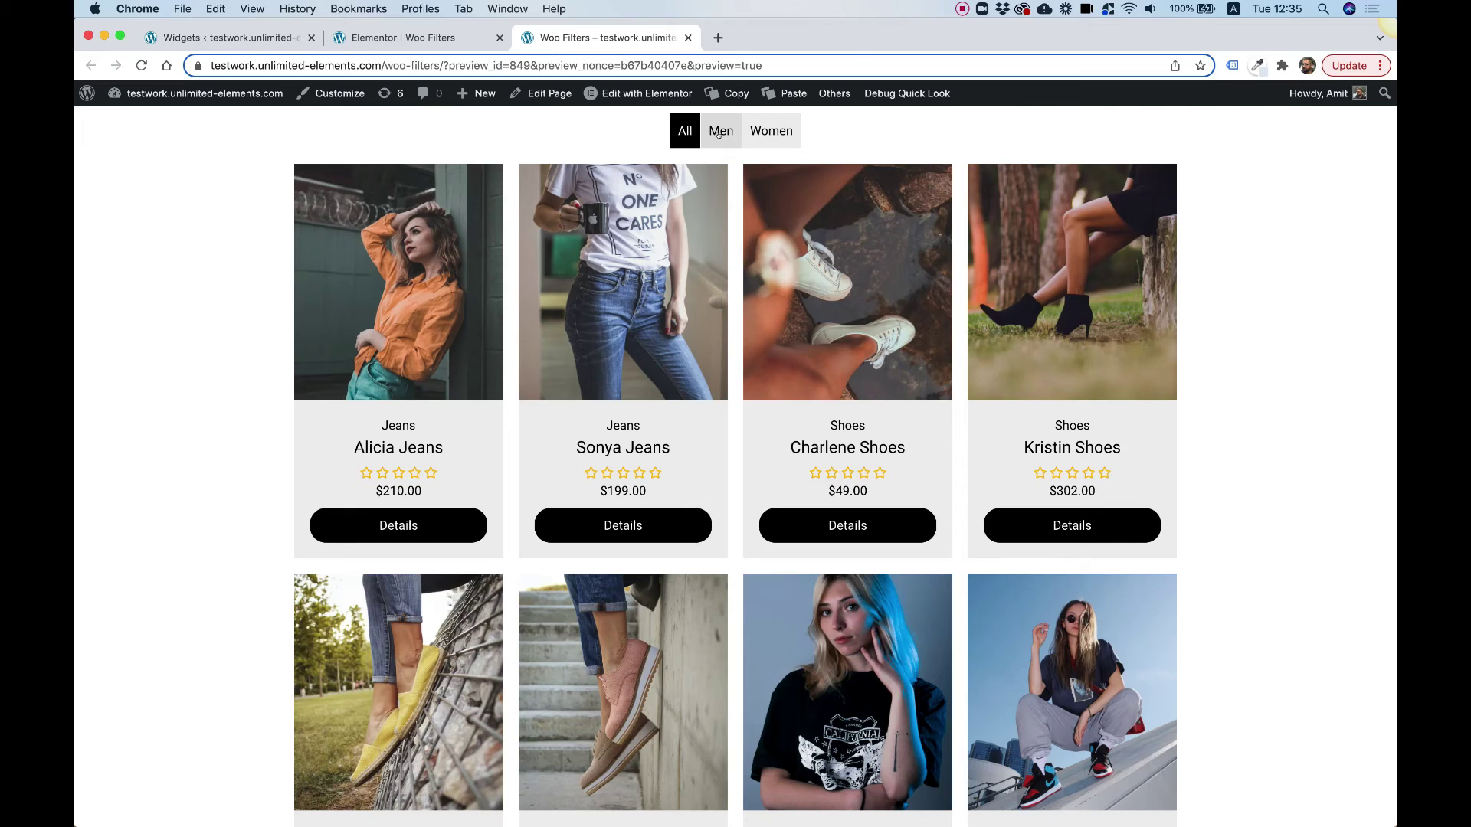
{"action": "left_click", "coordinate": [720, 132]}
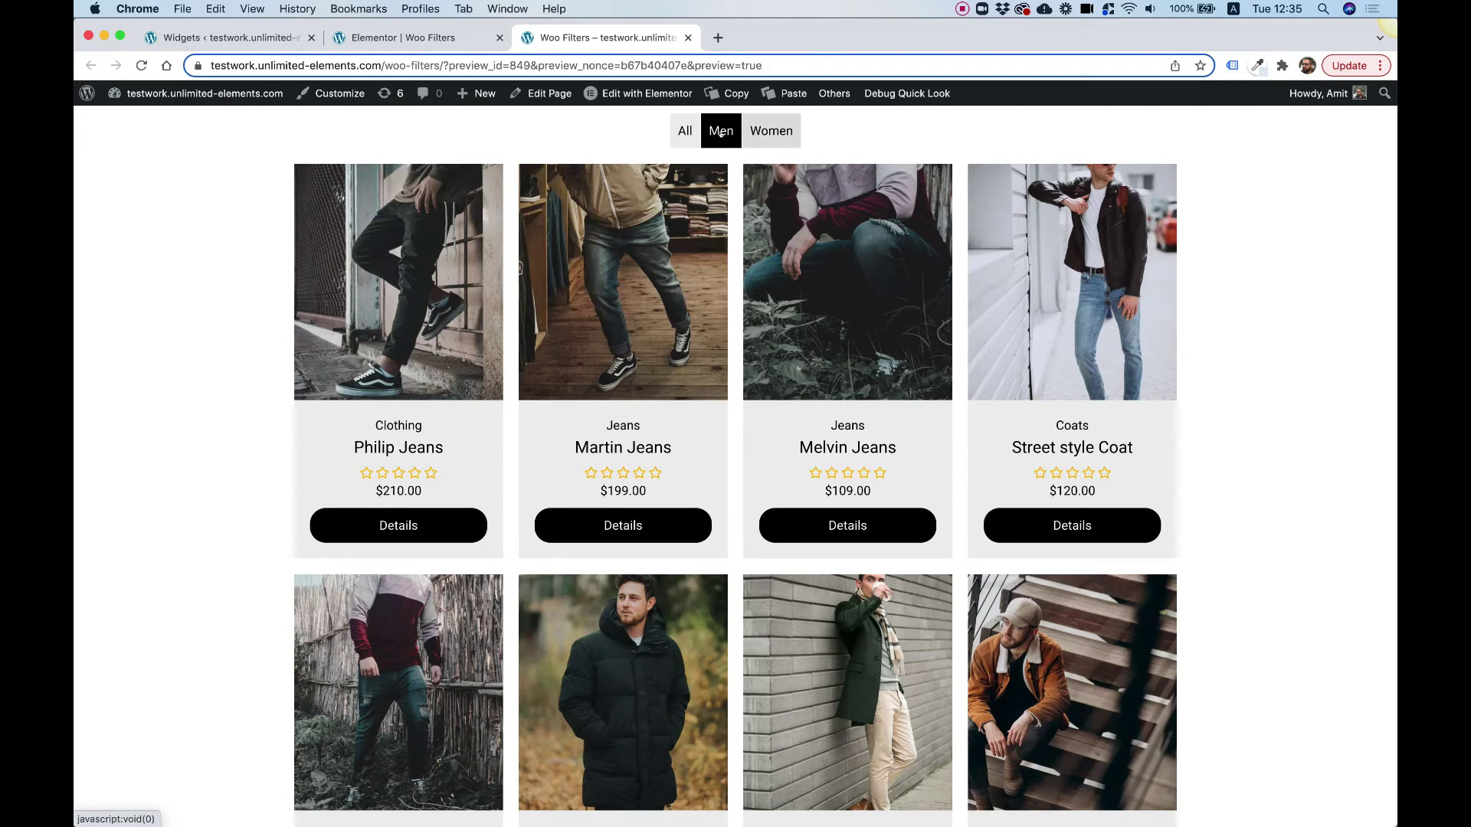
{"action": "left_click", "coordinate": [685, 132]}
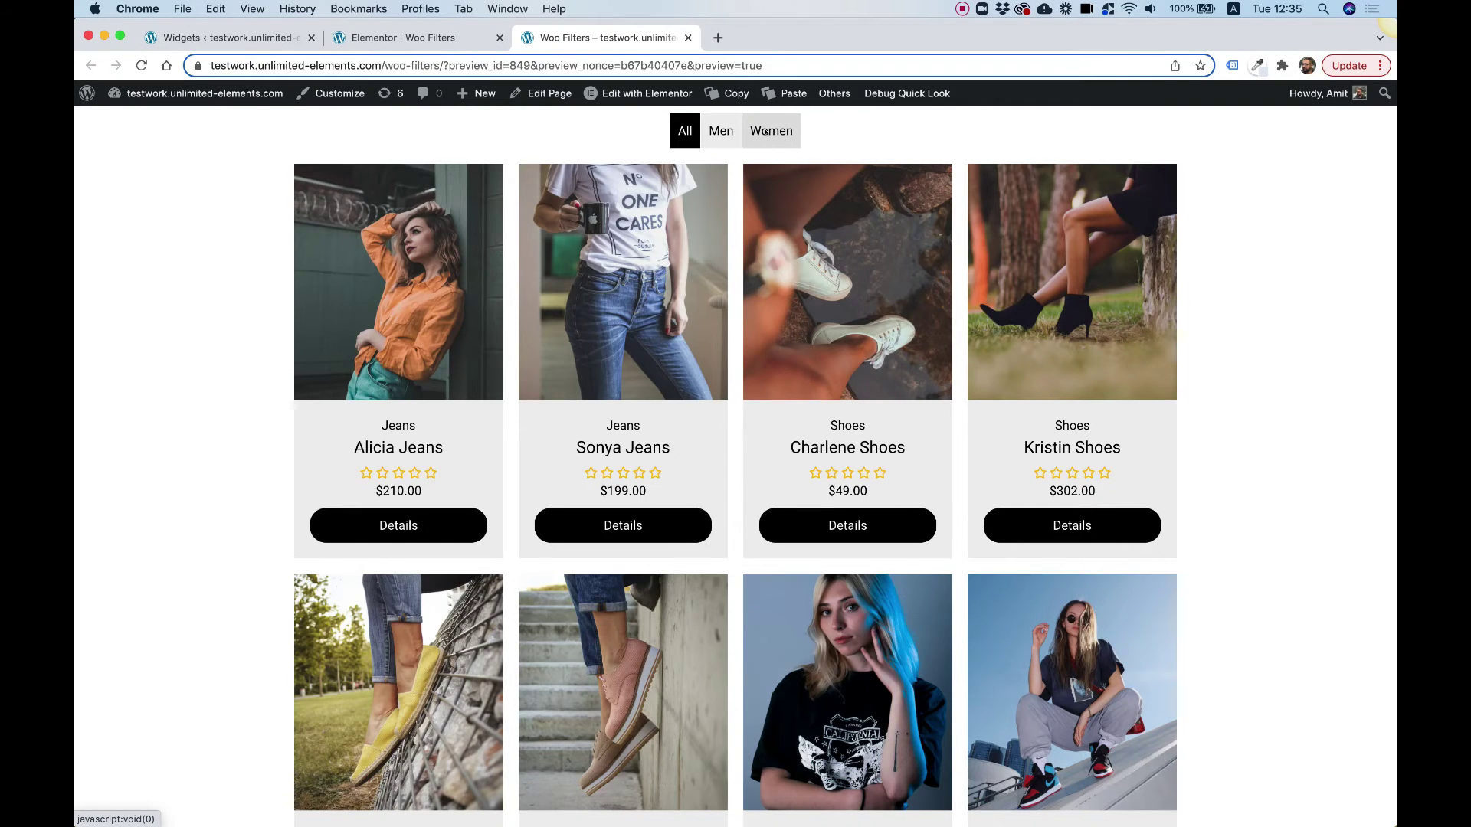
{"action": "left_click", "coordinate": [766, 133]}
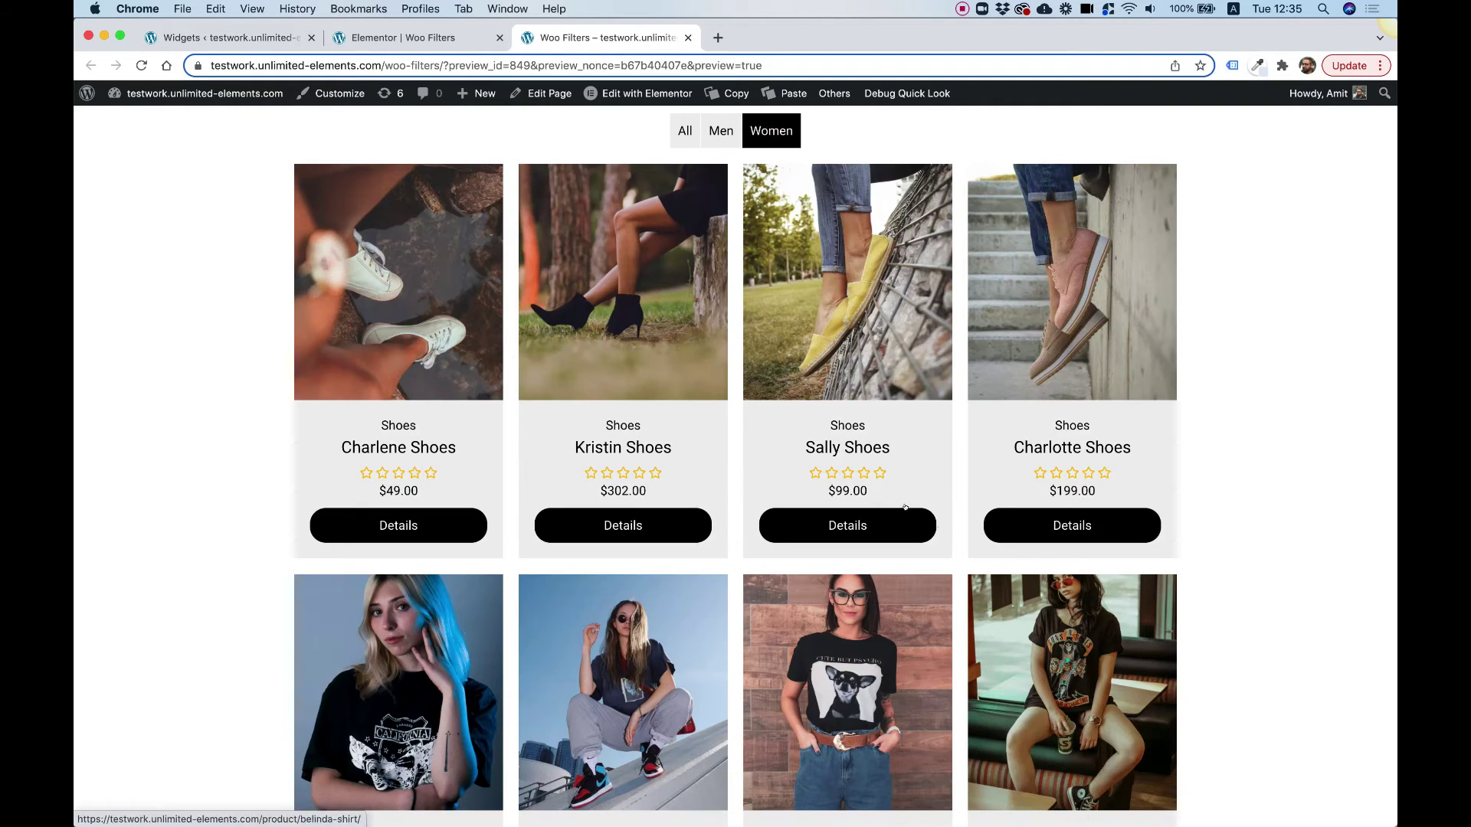
{"action": "left_click", "coordinate": [721, 131]}
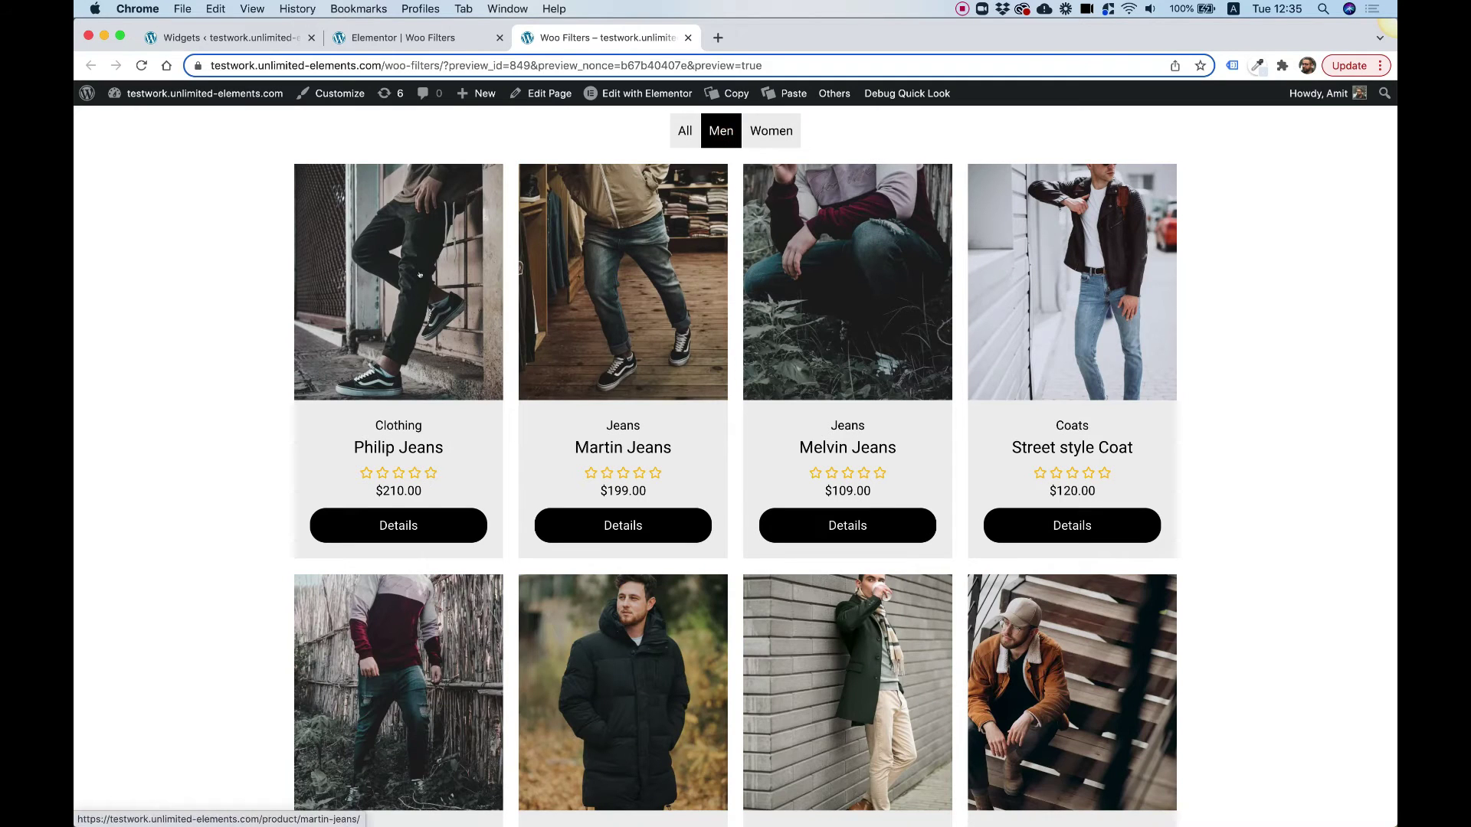
{"action": "scroll", "coordinate": [800, 582], "scroll_direction": "down", "scroll_amount": 3}
{"action": "scroll", "coordinate": [800, 583], "scroll_direction": "up", "scroll_amount": 4}
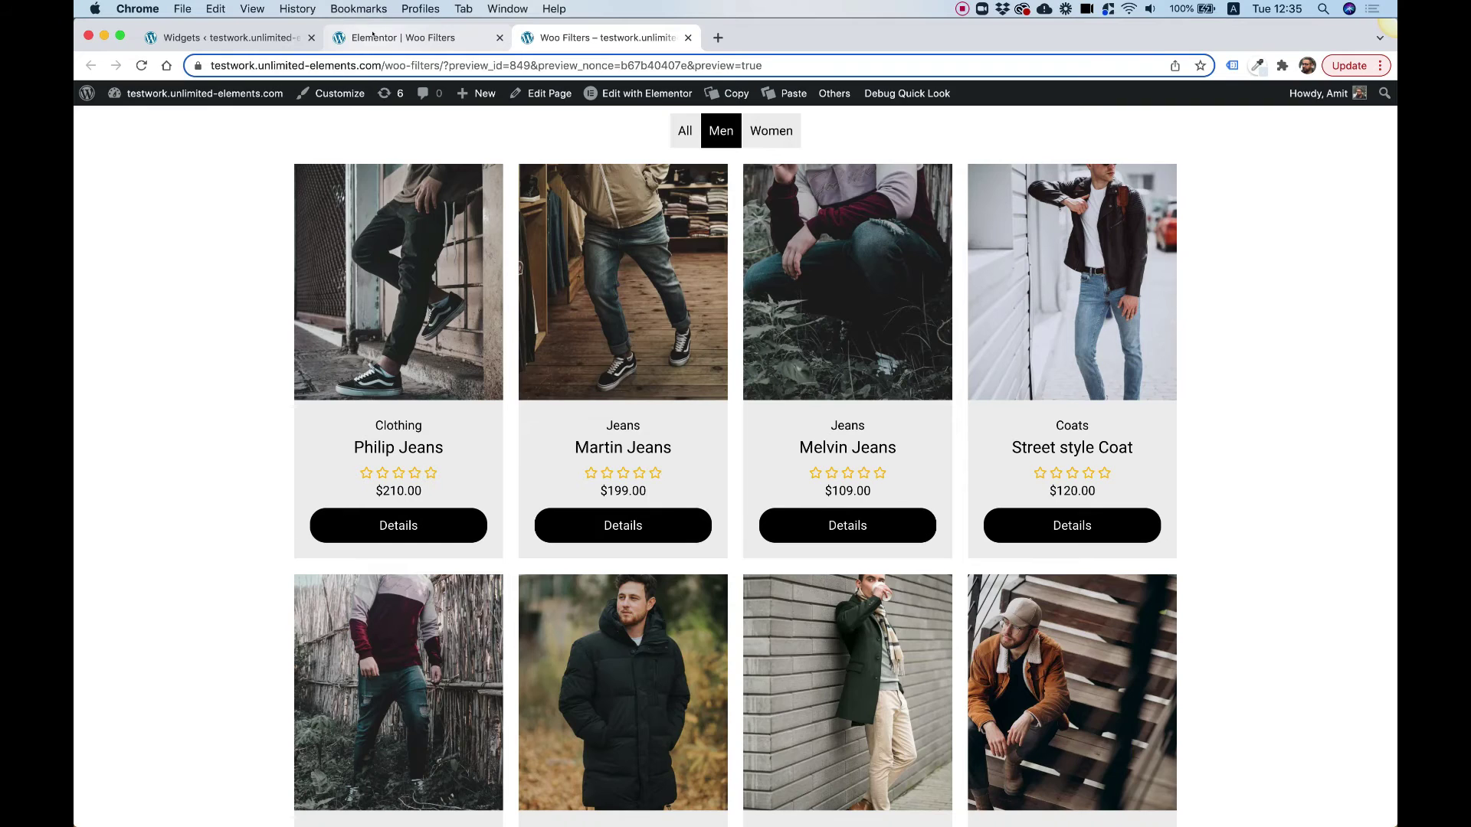
Step: Return to the Elementor editor and set the Men/Women Tabs Filter's role to Main
{"action": "left_click", "coordinate": [373, 35]}
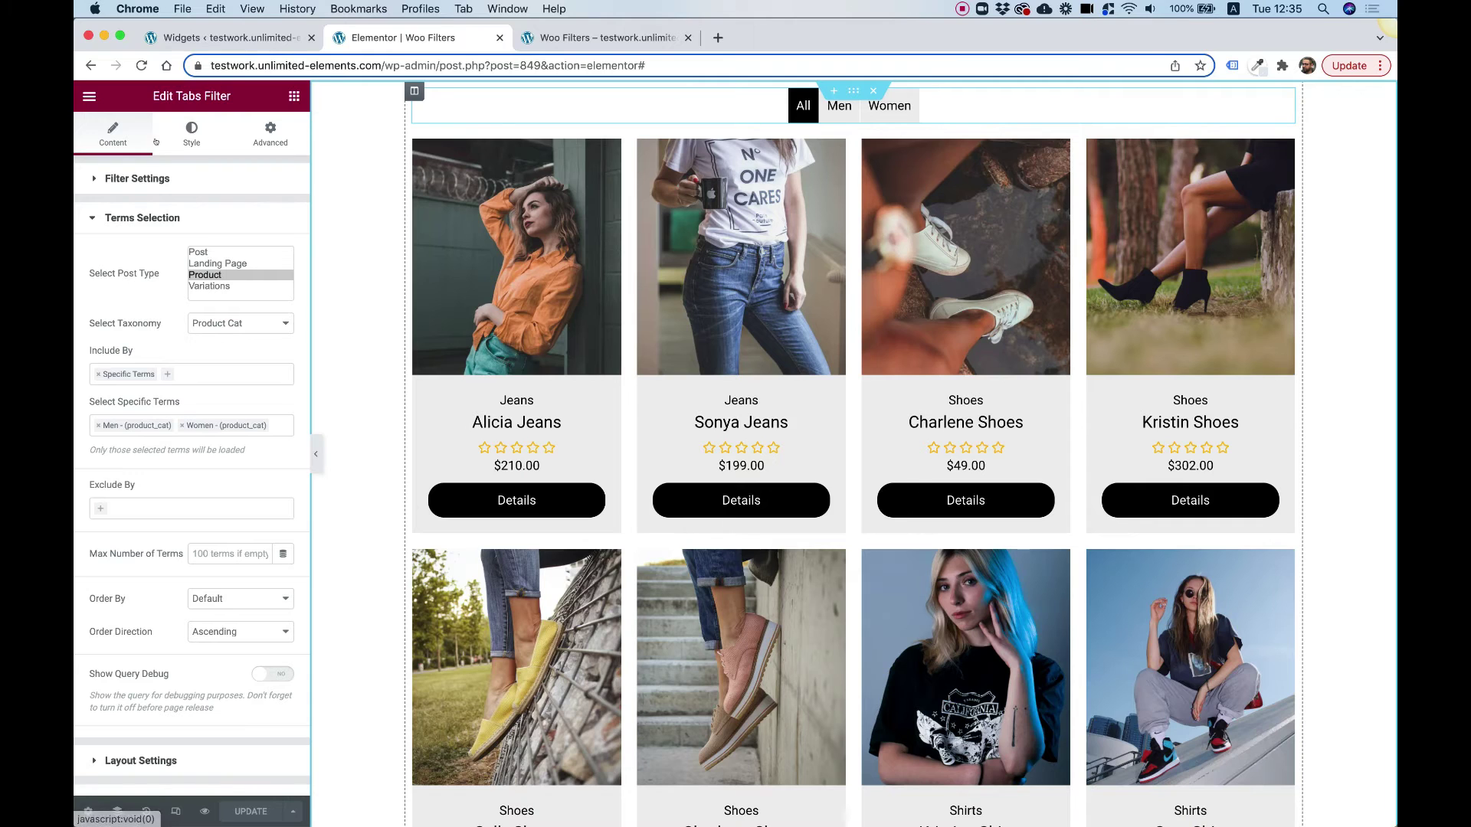
{"action": "left_click", "coordinate": [799, 111]}
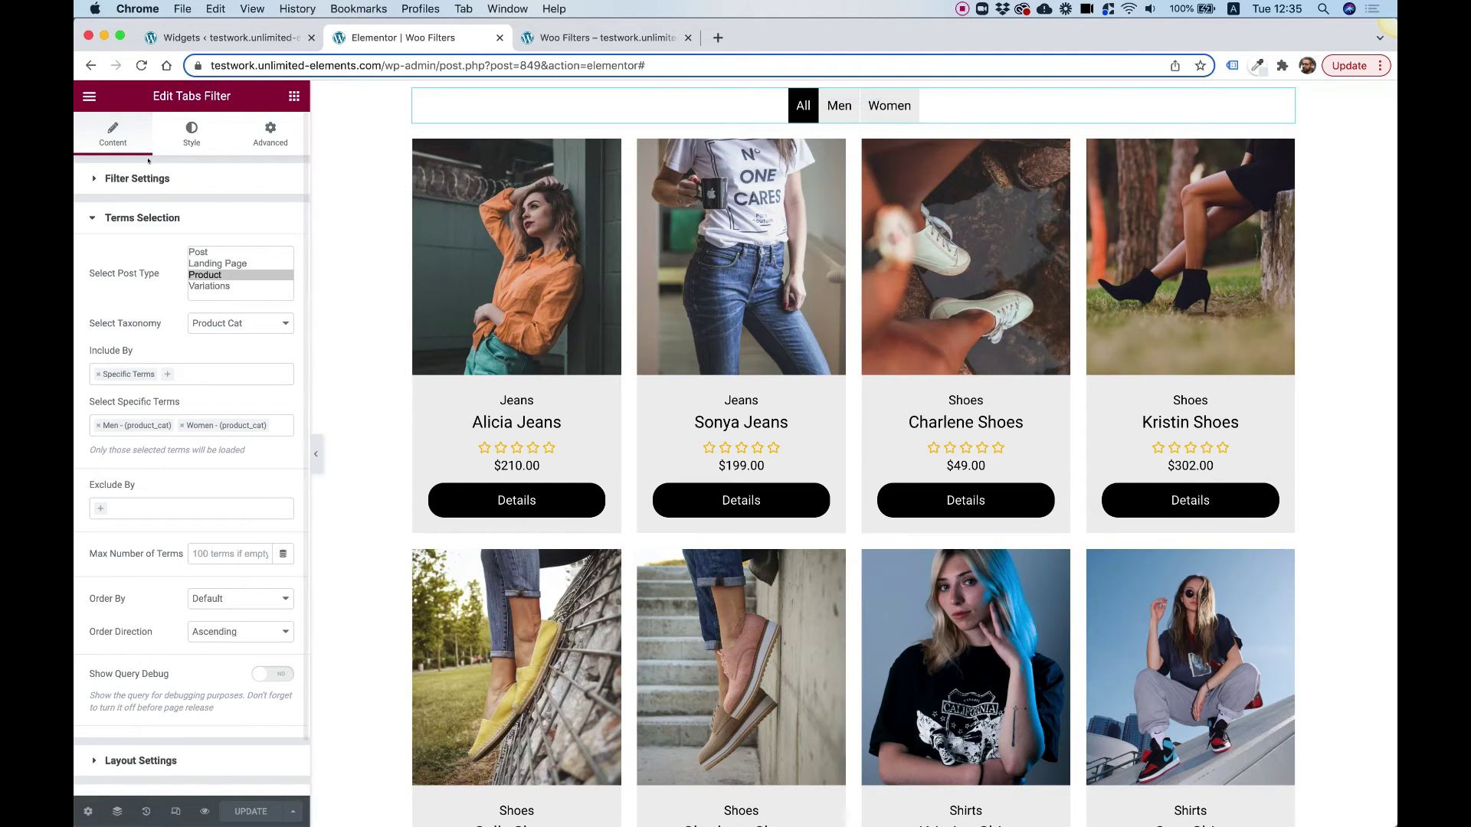
{"action": "left_click", "coordinate": [123, 177]}
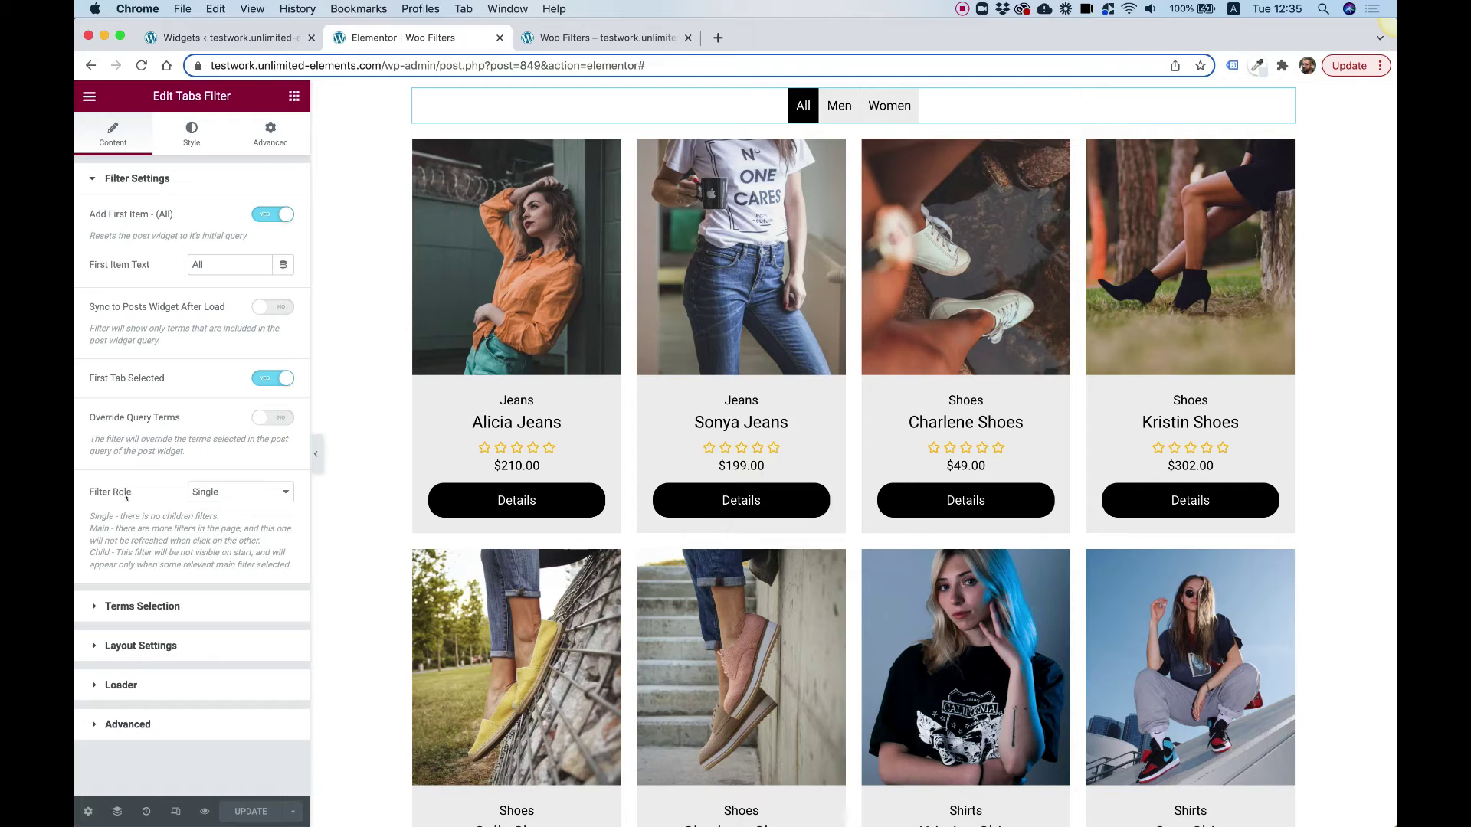
{"action": "left_click", "coordinate": [222, 497]}
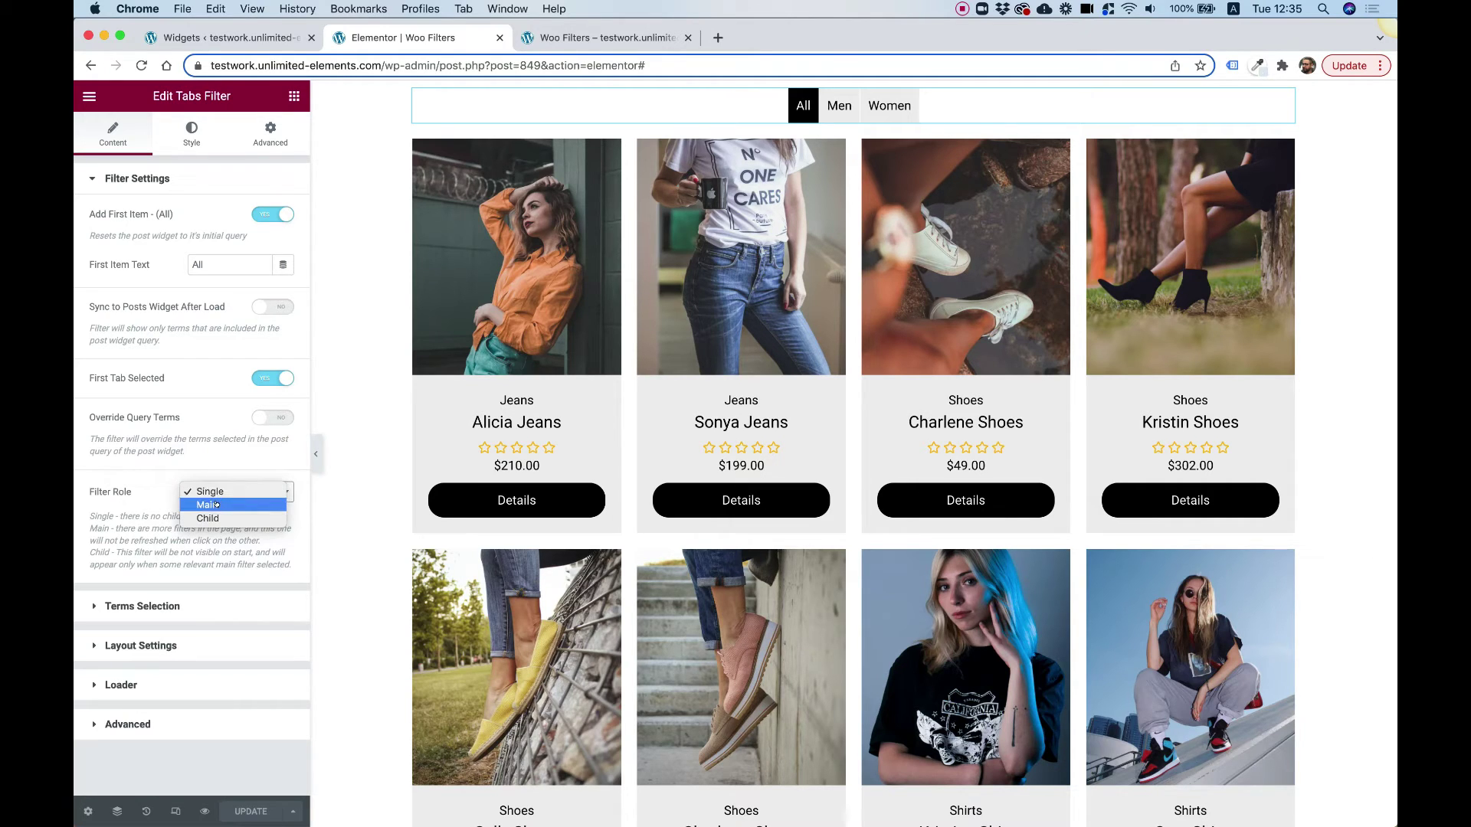
{"action": "left_click", "coordinate": [217, 504]}
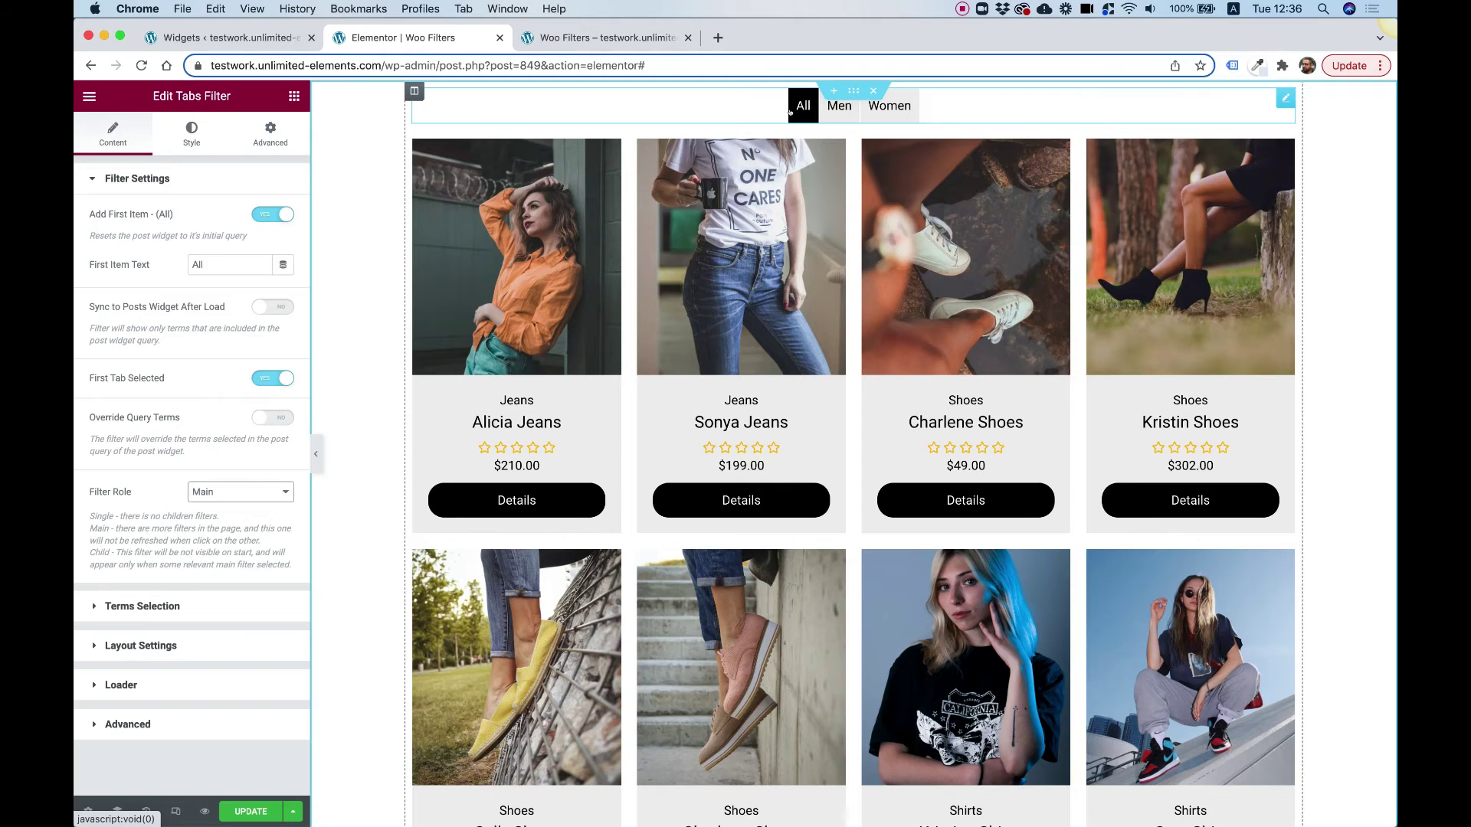
Step: Search the widgets for "filter" and place a second Tabs Filter between the main filter and the product grid
{"action": "left_click", "coordinate": [293, 95]}
{"action": "left_click", "coordinate": [208, 154]}
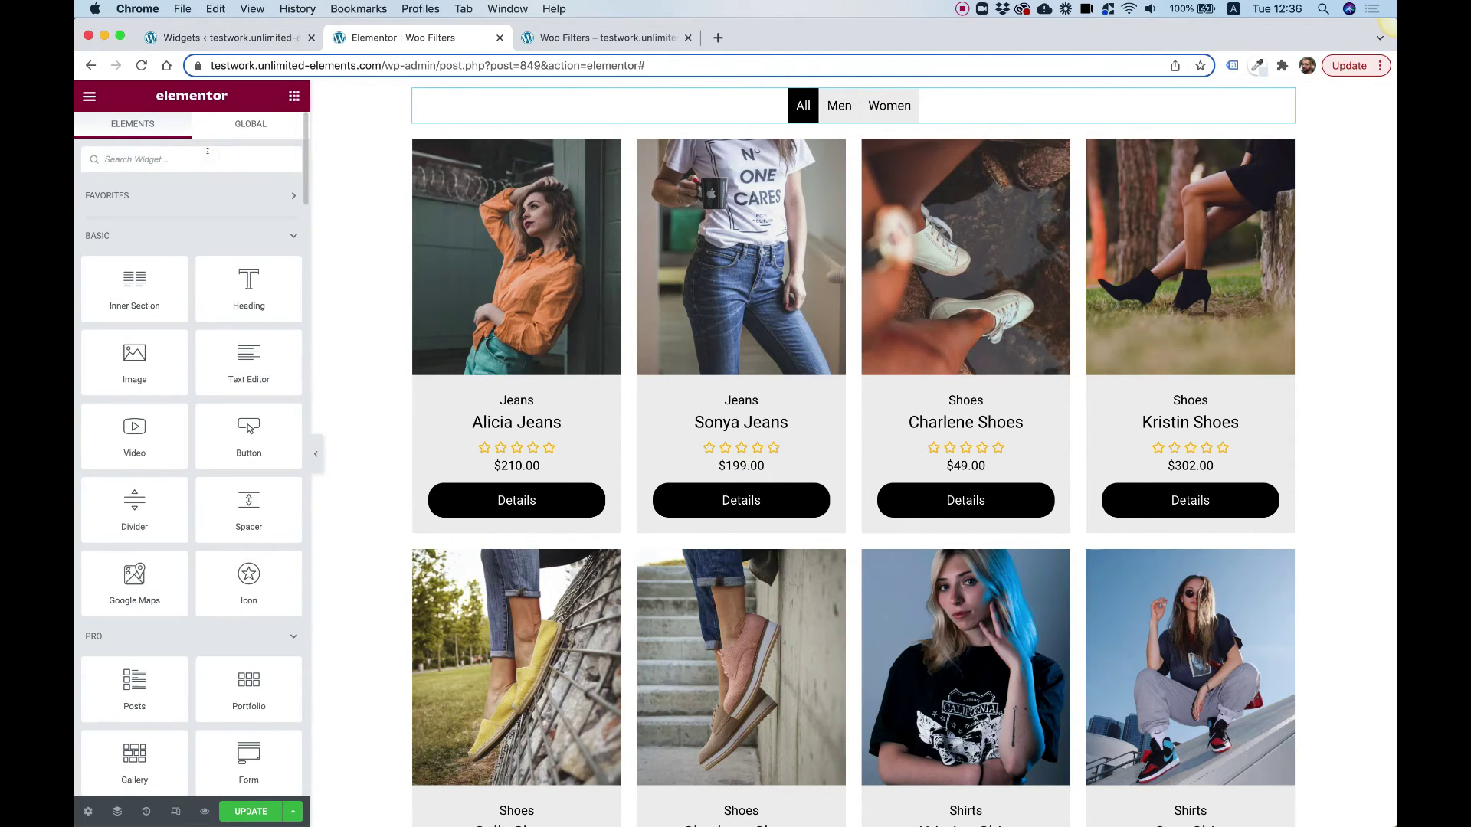
{"action": "type", "text": "filter"}
{"action": "left_click_drag", "start_coordinate": [127, 232], "coordinate": [878, 107]}
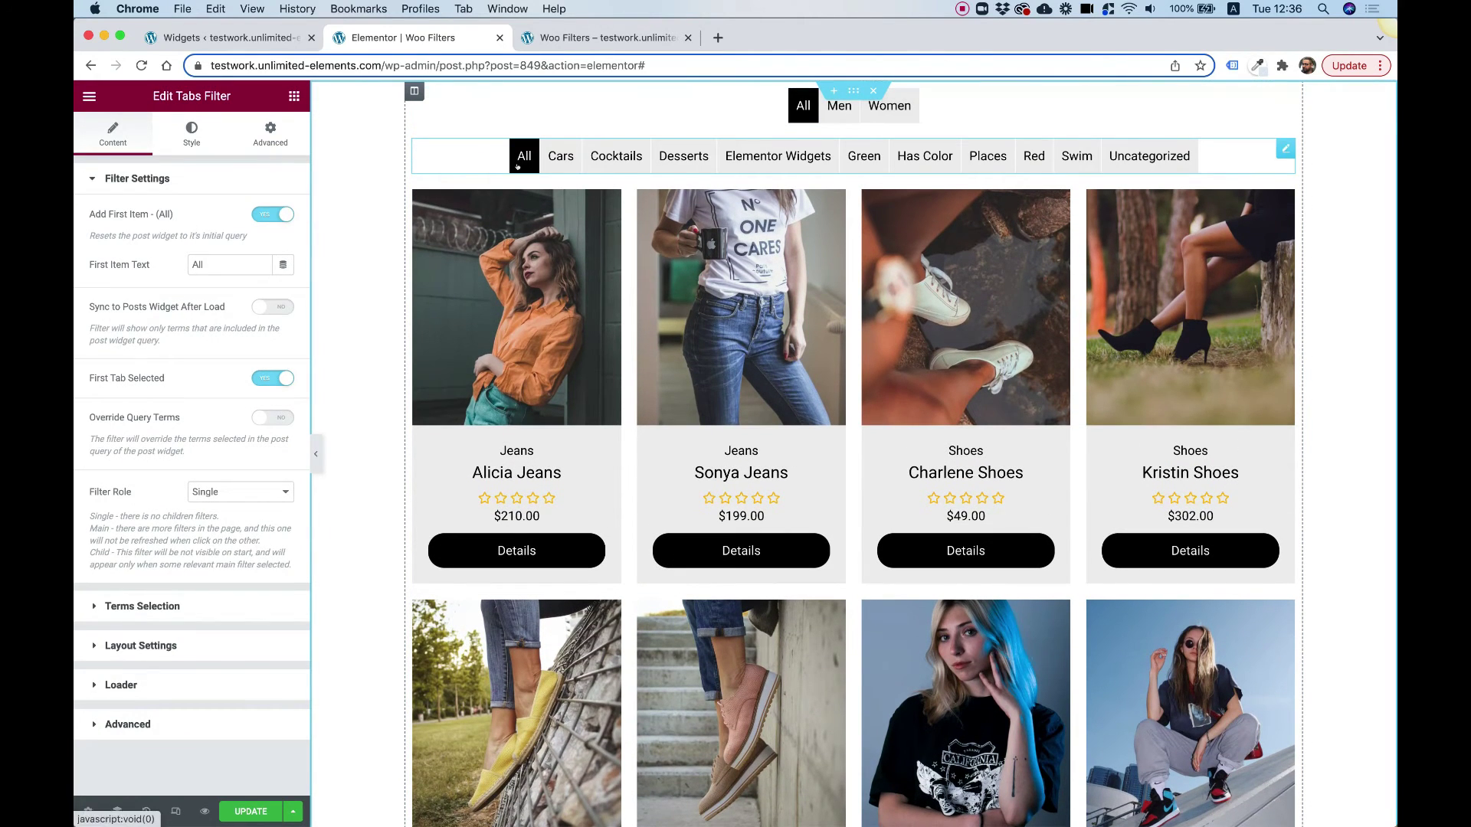
Step: Set the second Tabs Filter's role to Child and turn off its All first item and first tab selection
{"action": "left_click", "coordinate": [224, 492]}
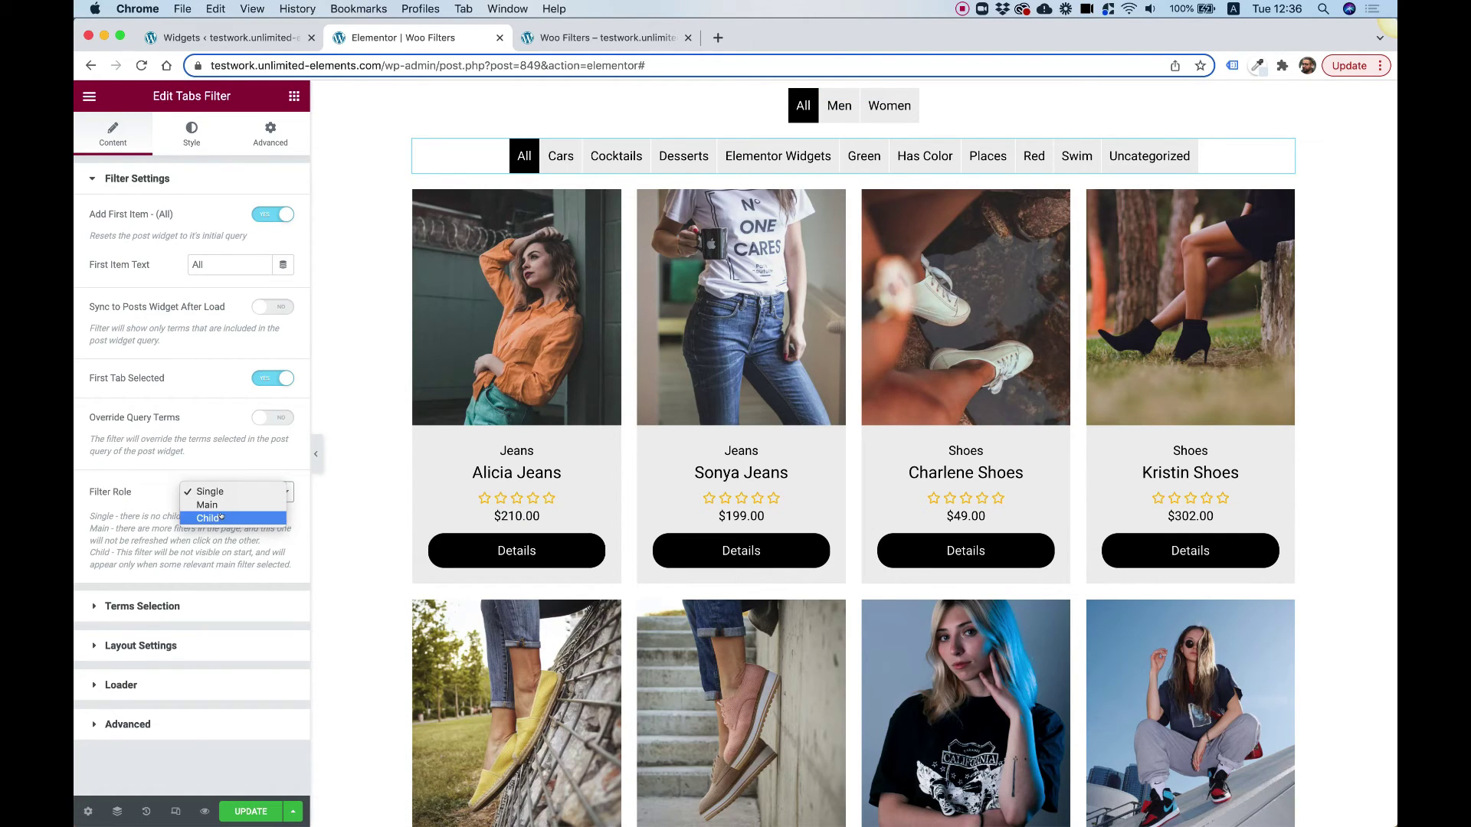
{"action": "left_click", "coordinate": [221, 518]}
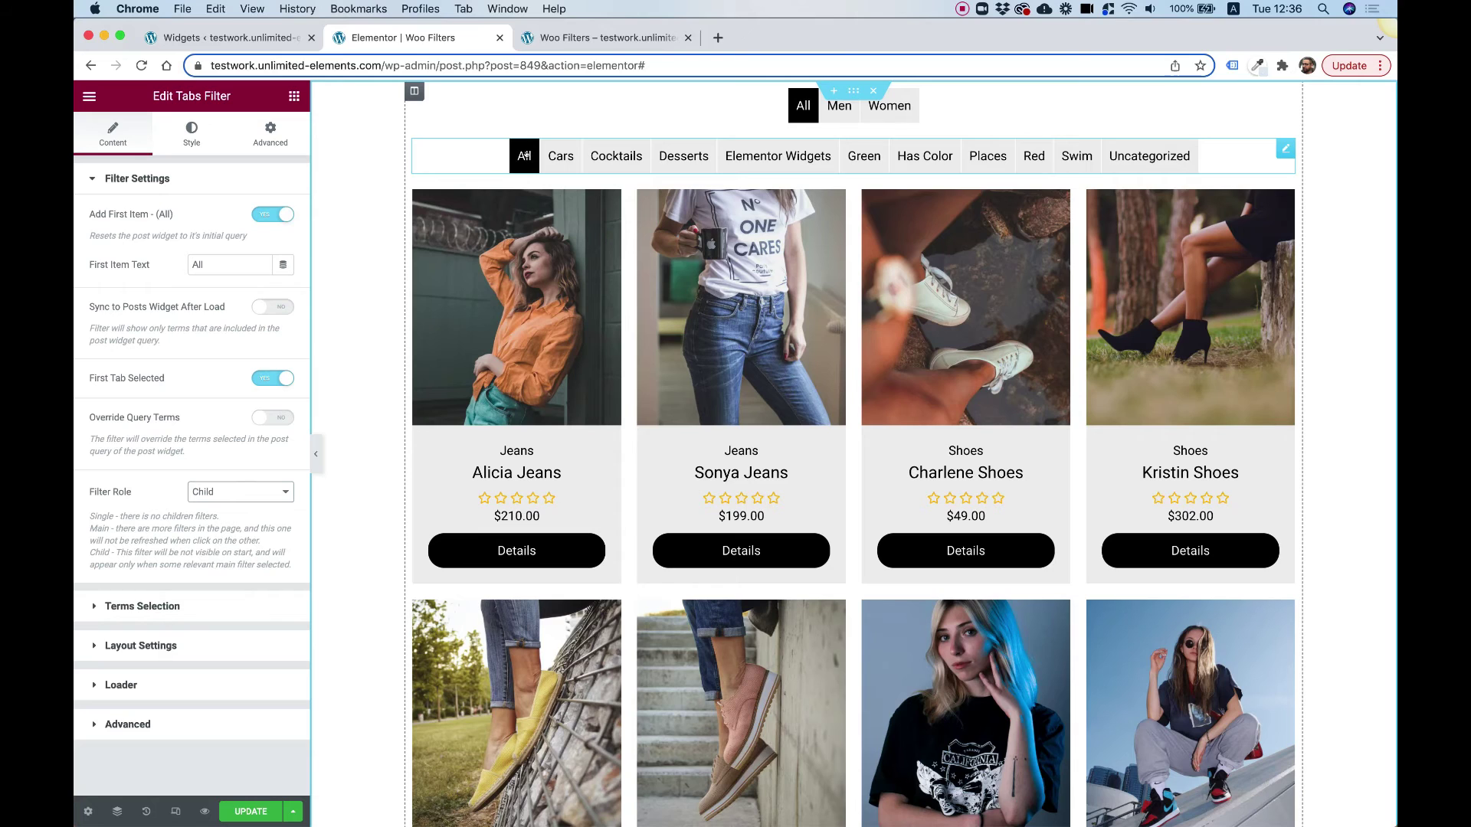
{"action": "left_click", "coordinate": [273, 213]}
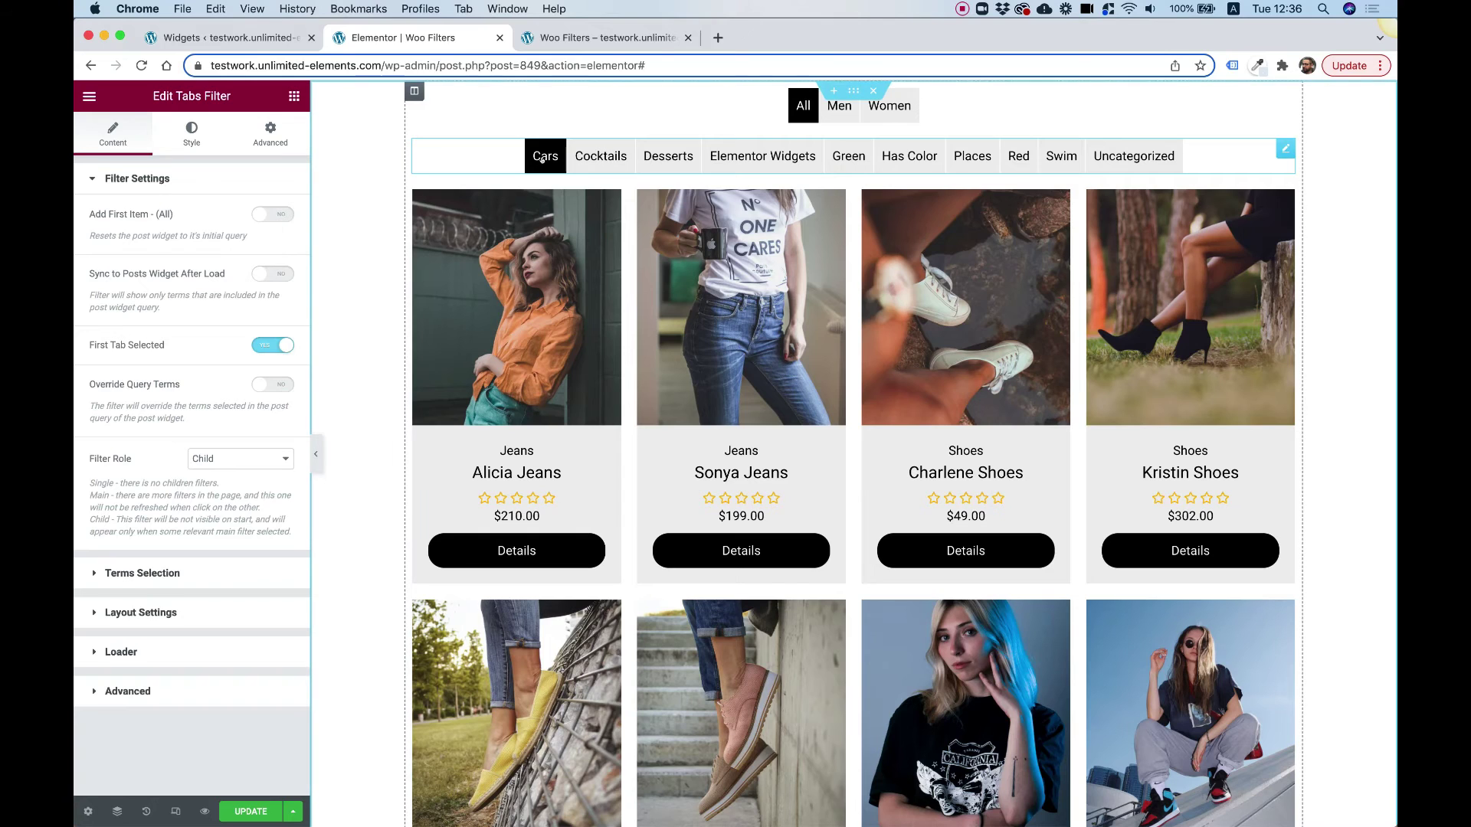
{"action": "left_click", "coordinate": [265, 345]}
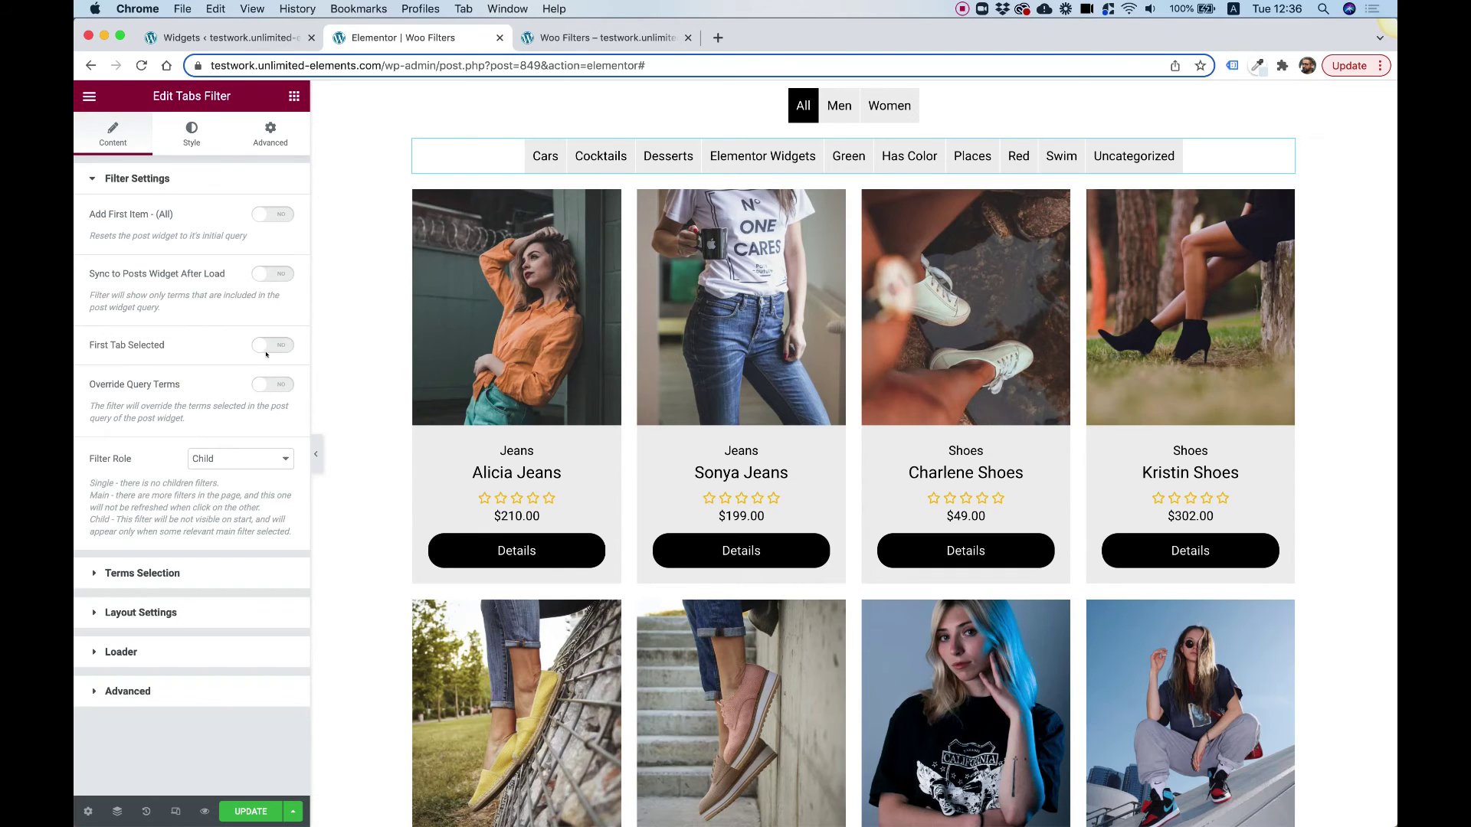
Step: In the child filter's Terms Selection, set the post type to Product and the taxonomy to Product Cat
{"action": "left_click", "coordinate": [182, 568]}
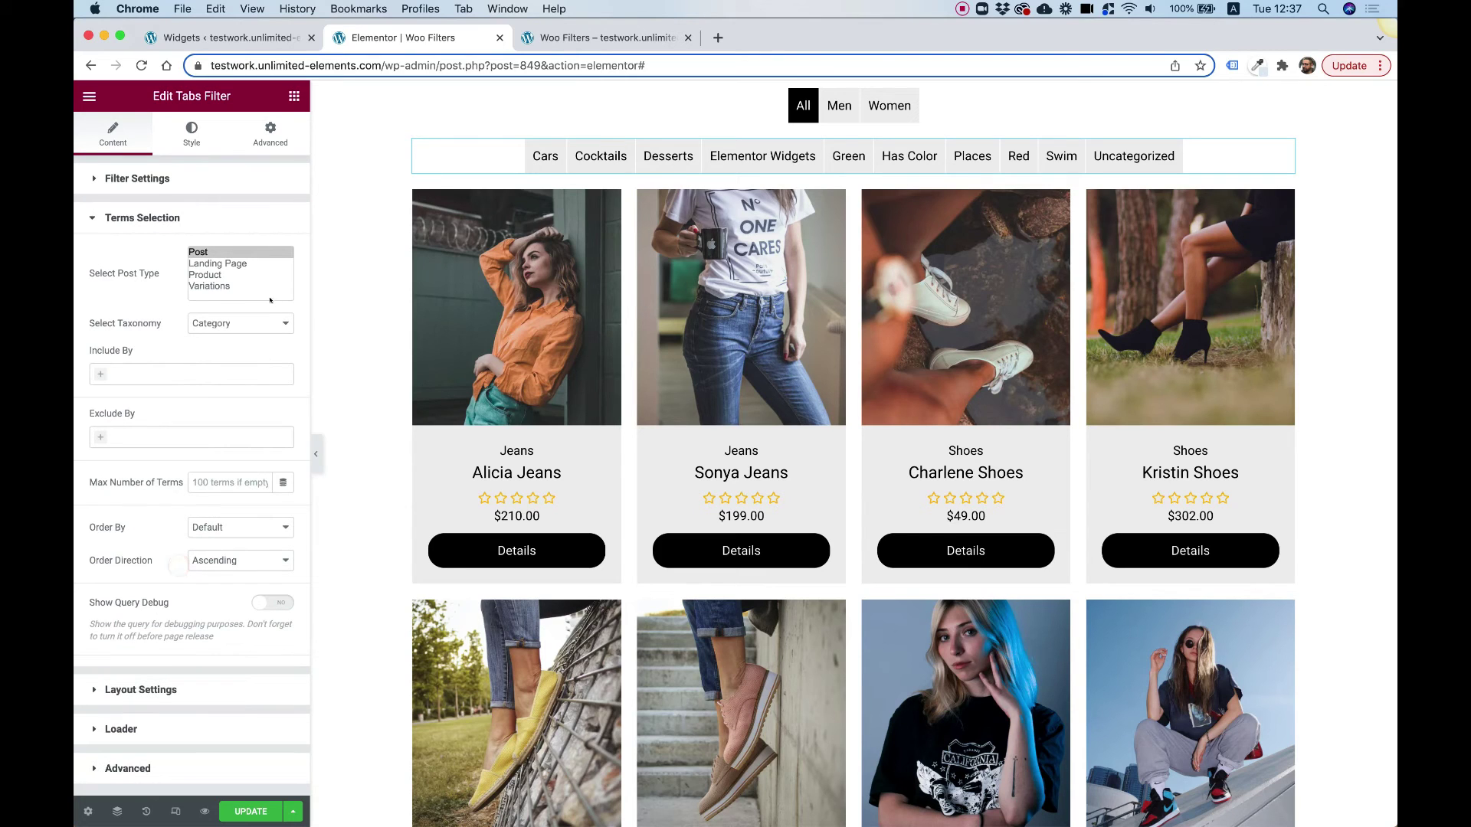
{"action": "left_click", "coordinate": [202, 275]}
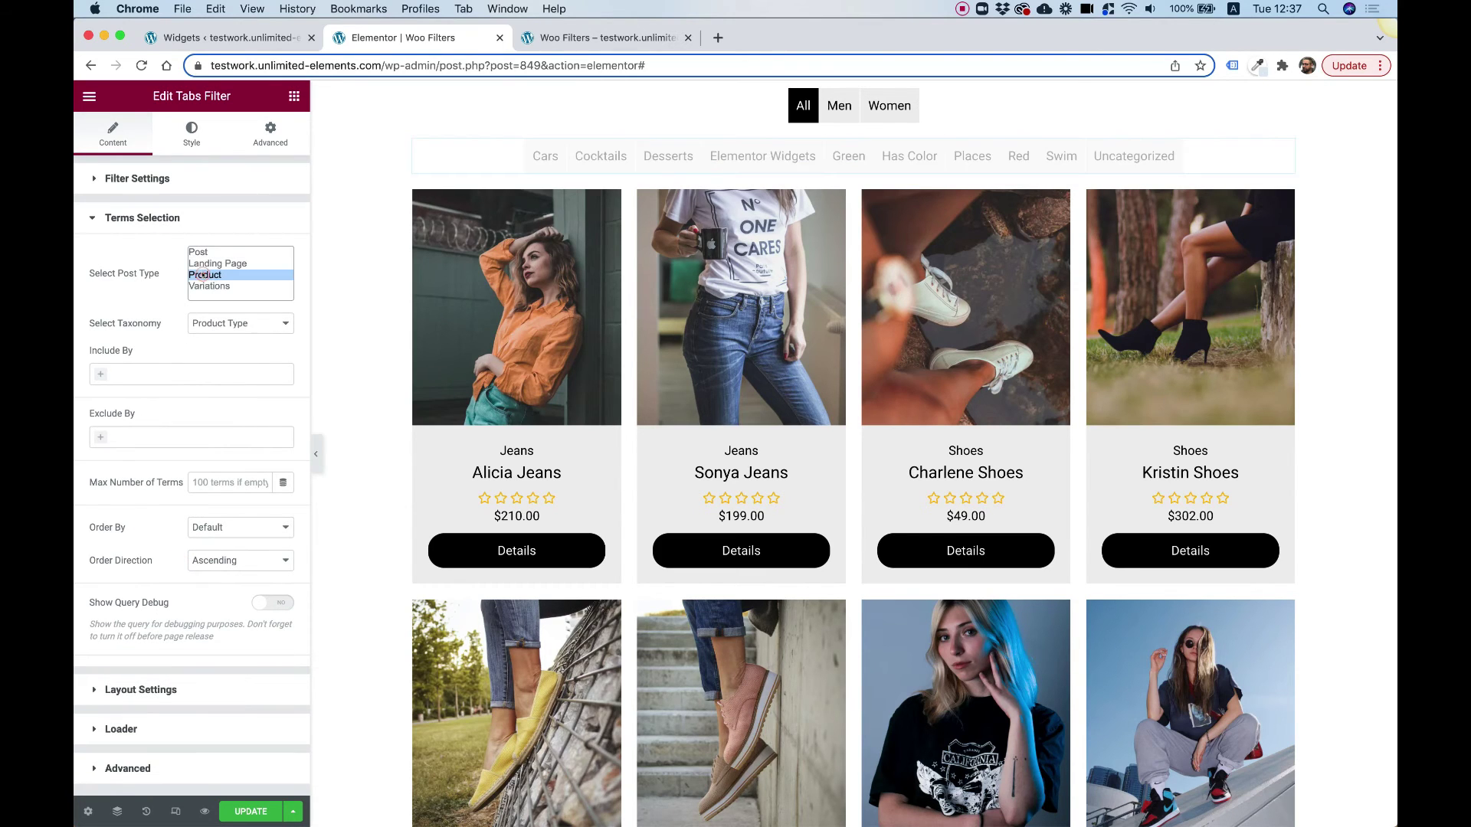
{"action": "left_click", "coordinate": [215, 322]}
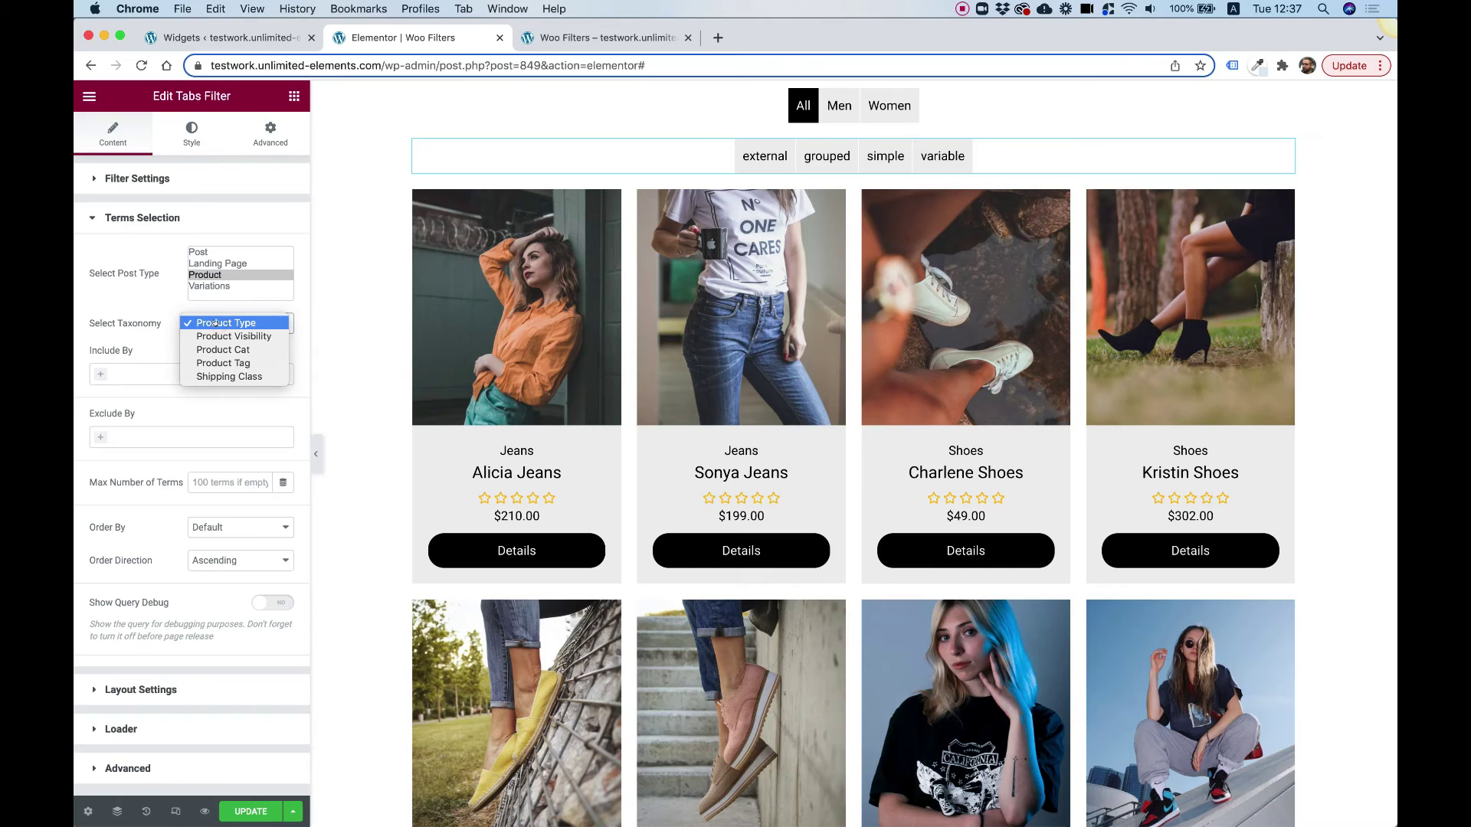
{"action": "left_click", "coordinate": [226, 349]}
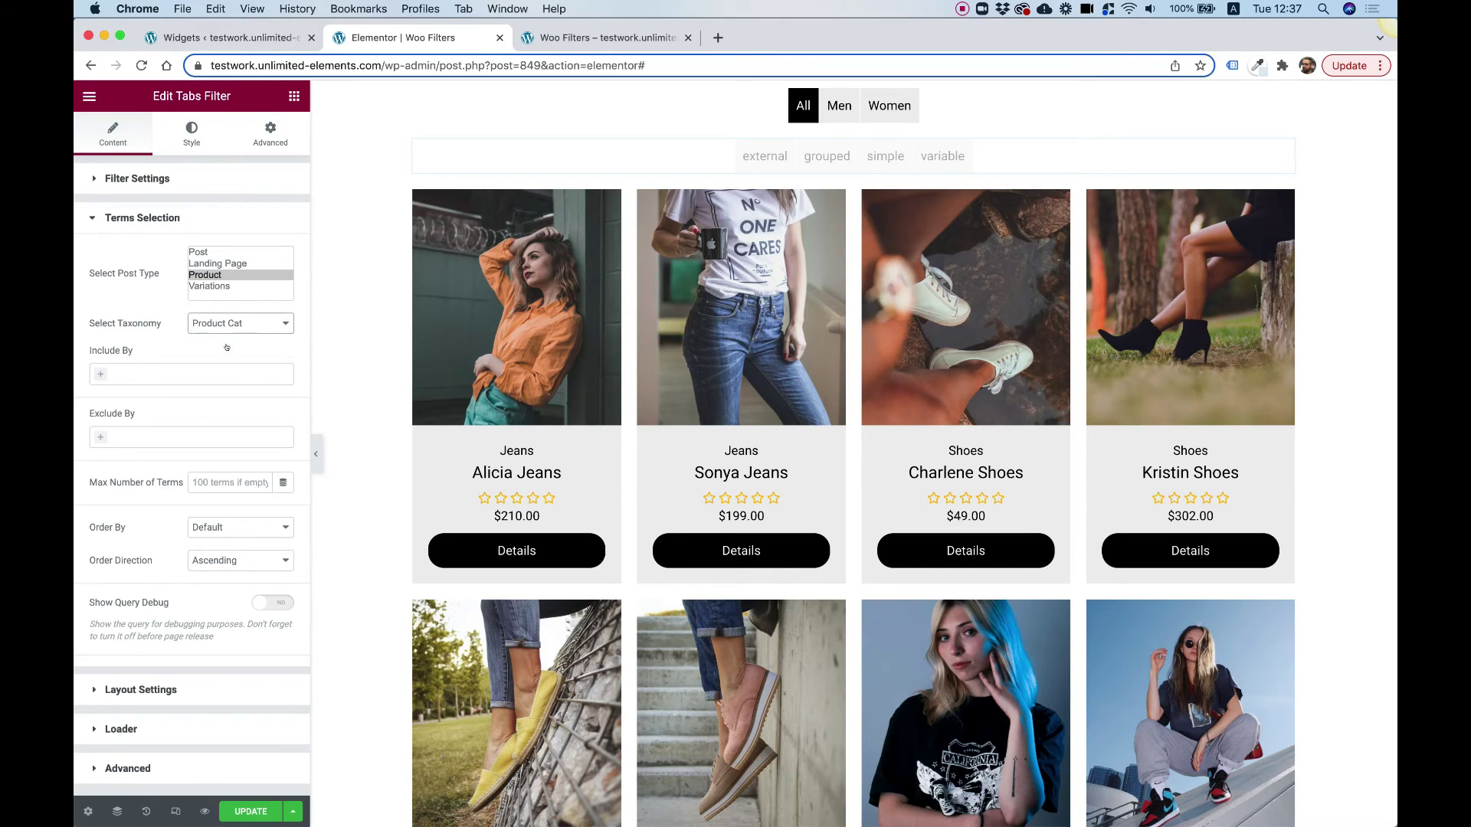
Step: Include the child filter's terms by Children Of, with Men as the parent term
{"action": "left_click", "coordinate": [125, 366]}
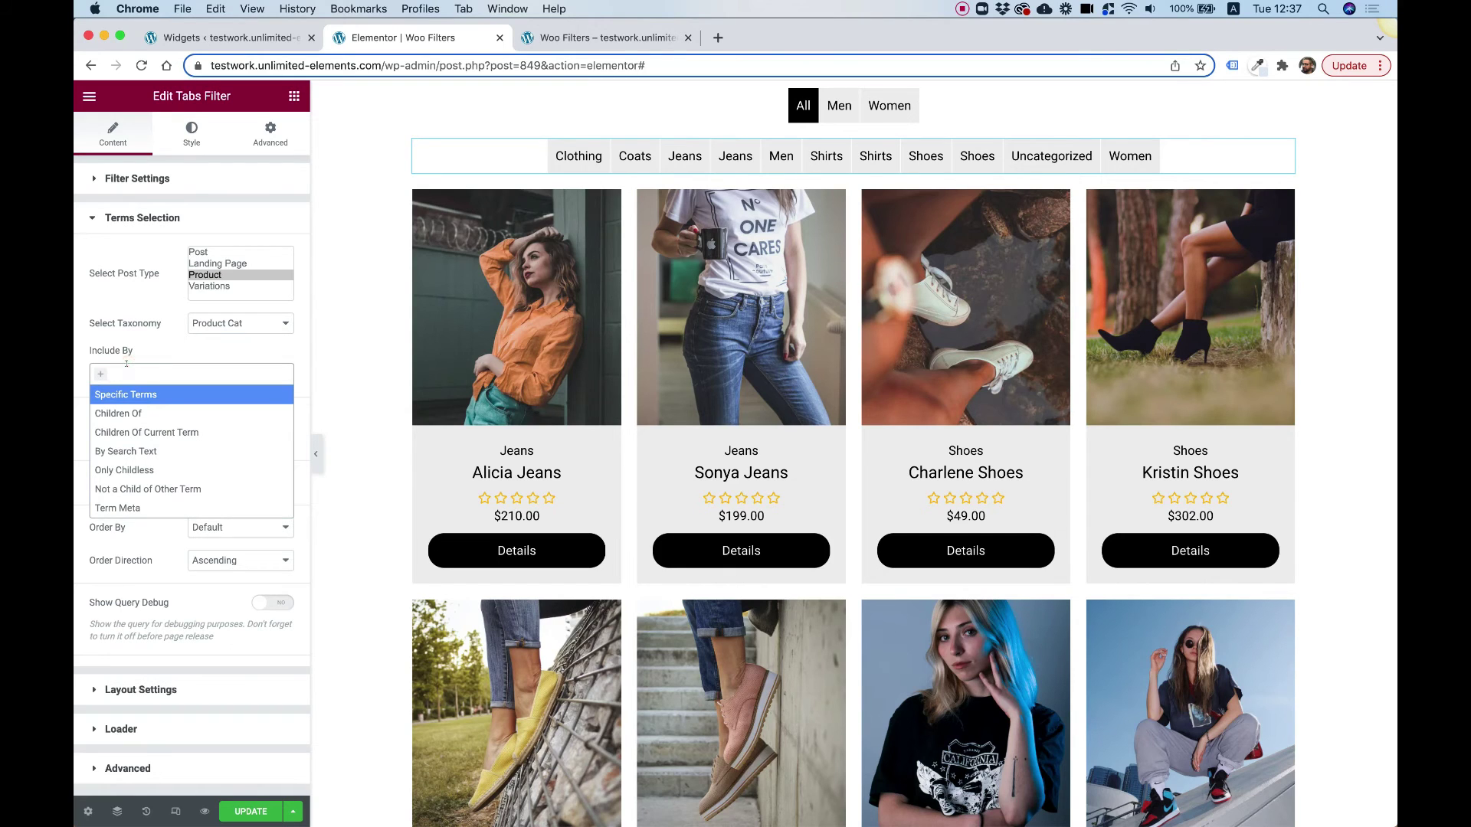
{"action": "left_click", "coordinate": [149, 413]}
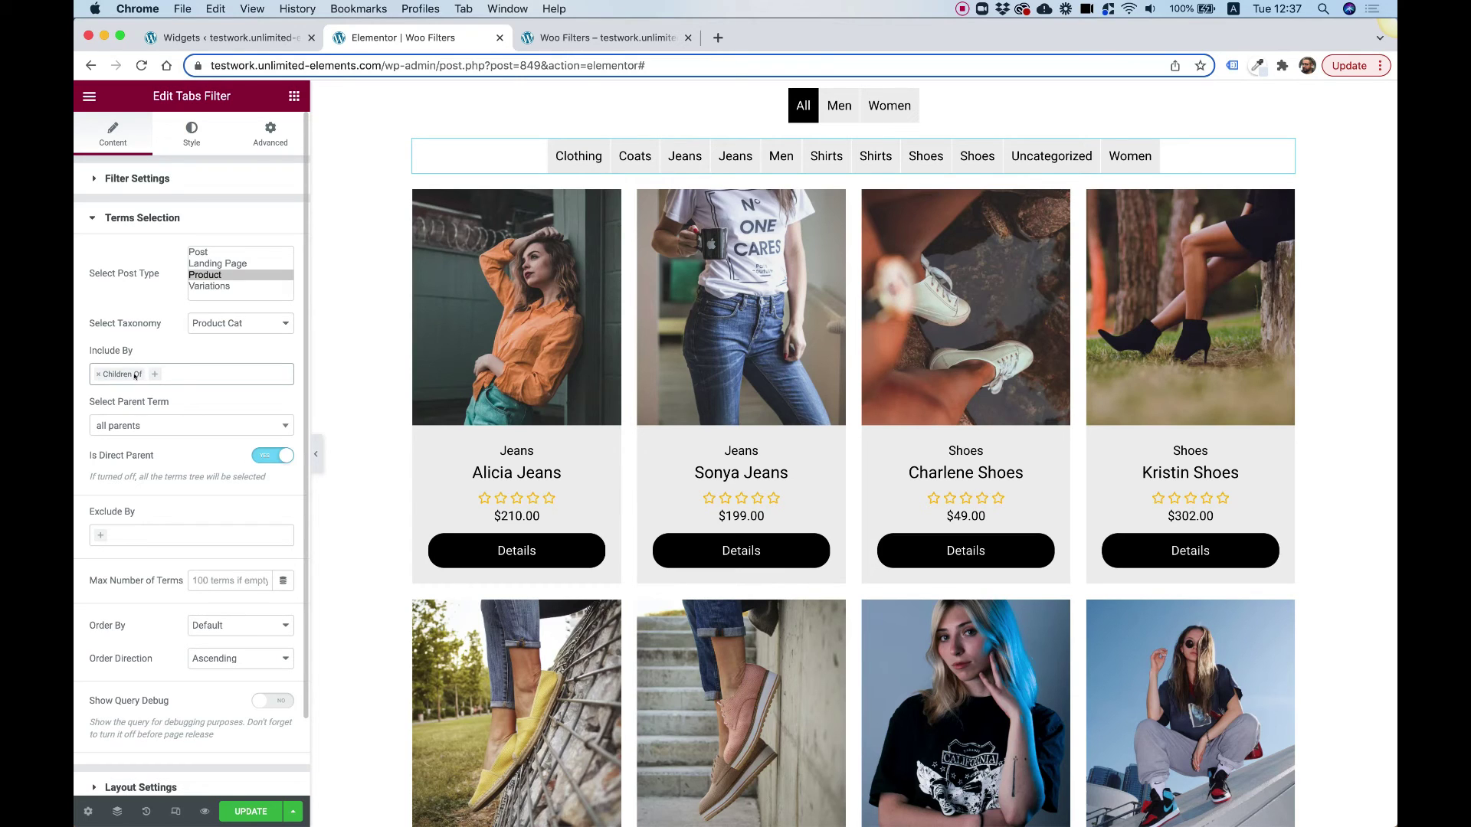
{"action": "left_click", "coordinate": [157, 422]}
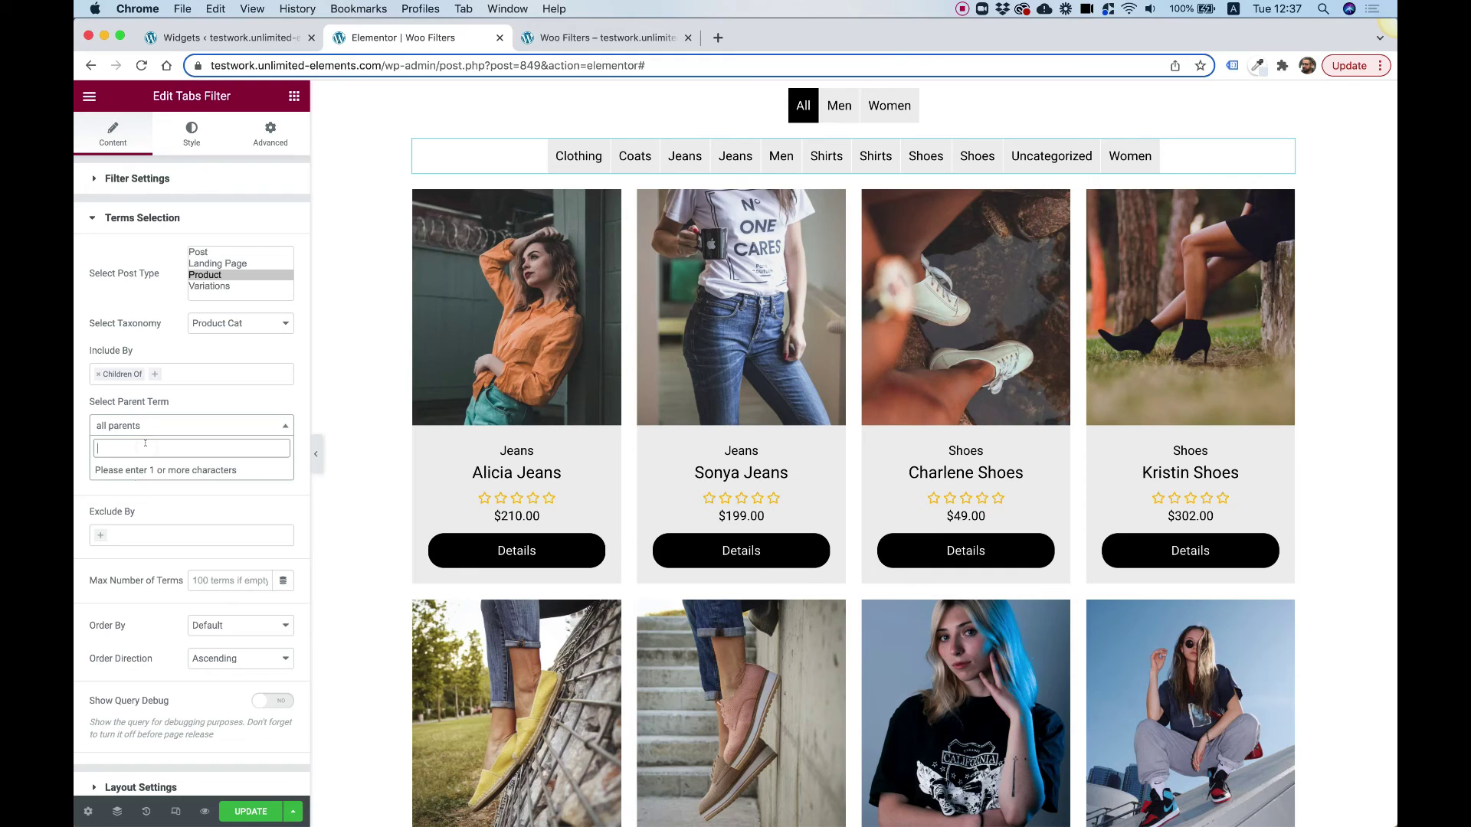
{"action": "type", "text": "men"}
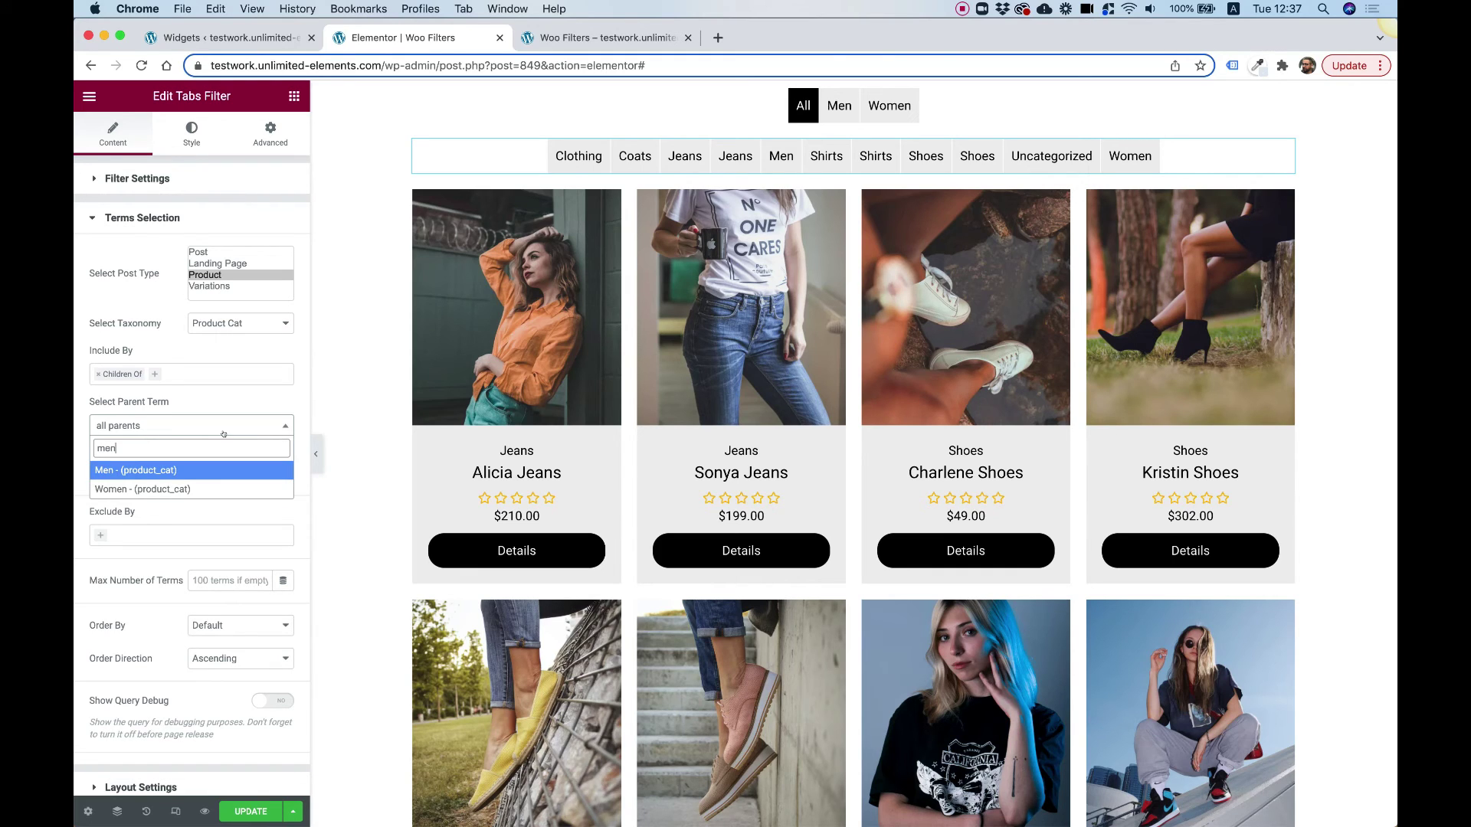
{"action": "left_click", "coordinate": [177, 471]}
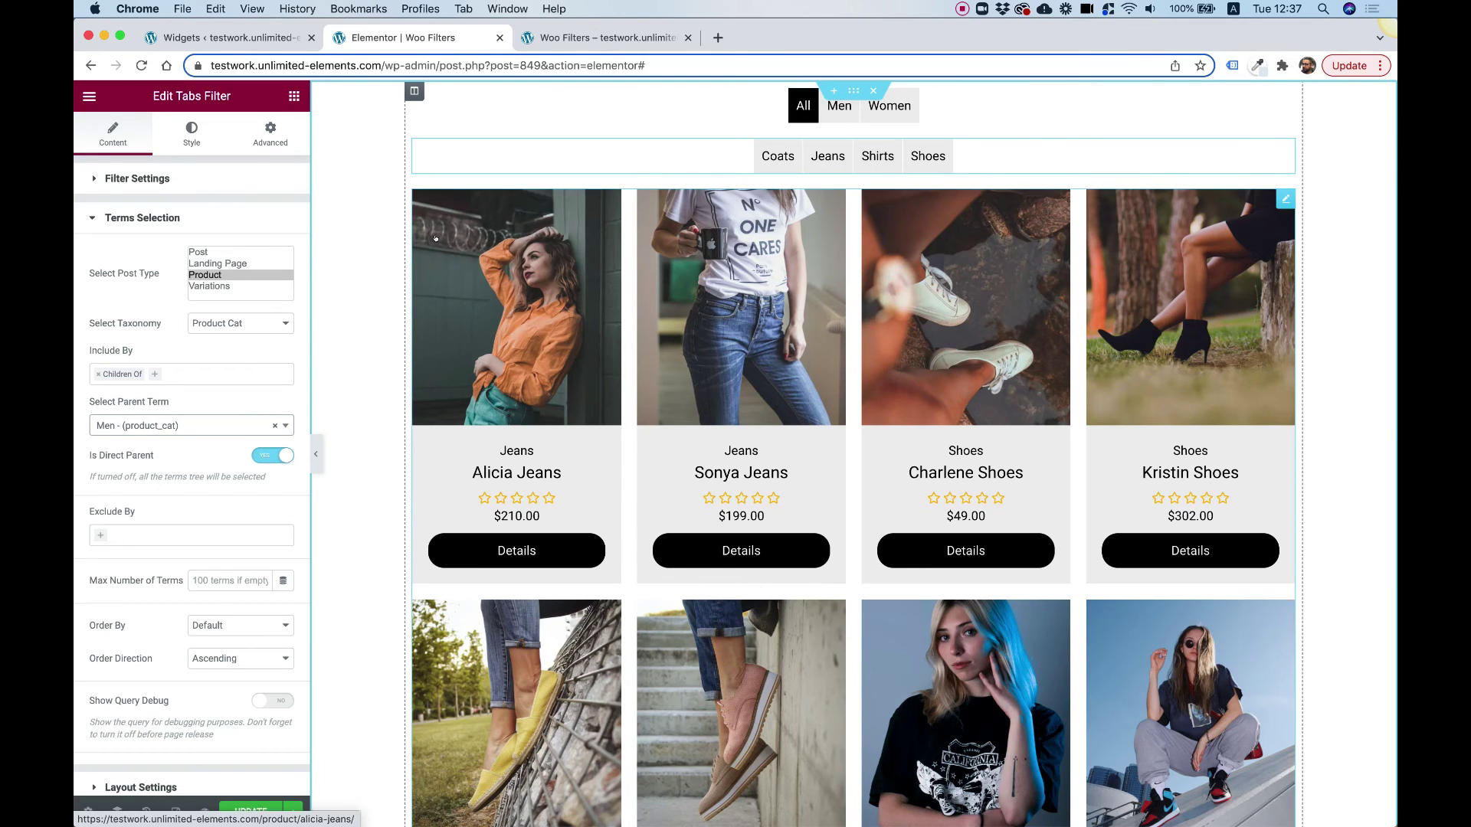
Step: Duplicate the Men child filter, set the copy's parent term to Women, and update the page
{"action": "right_click", "coordinate": [875, 164]}
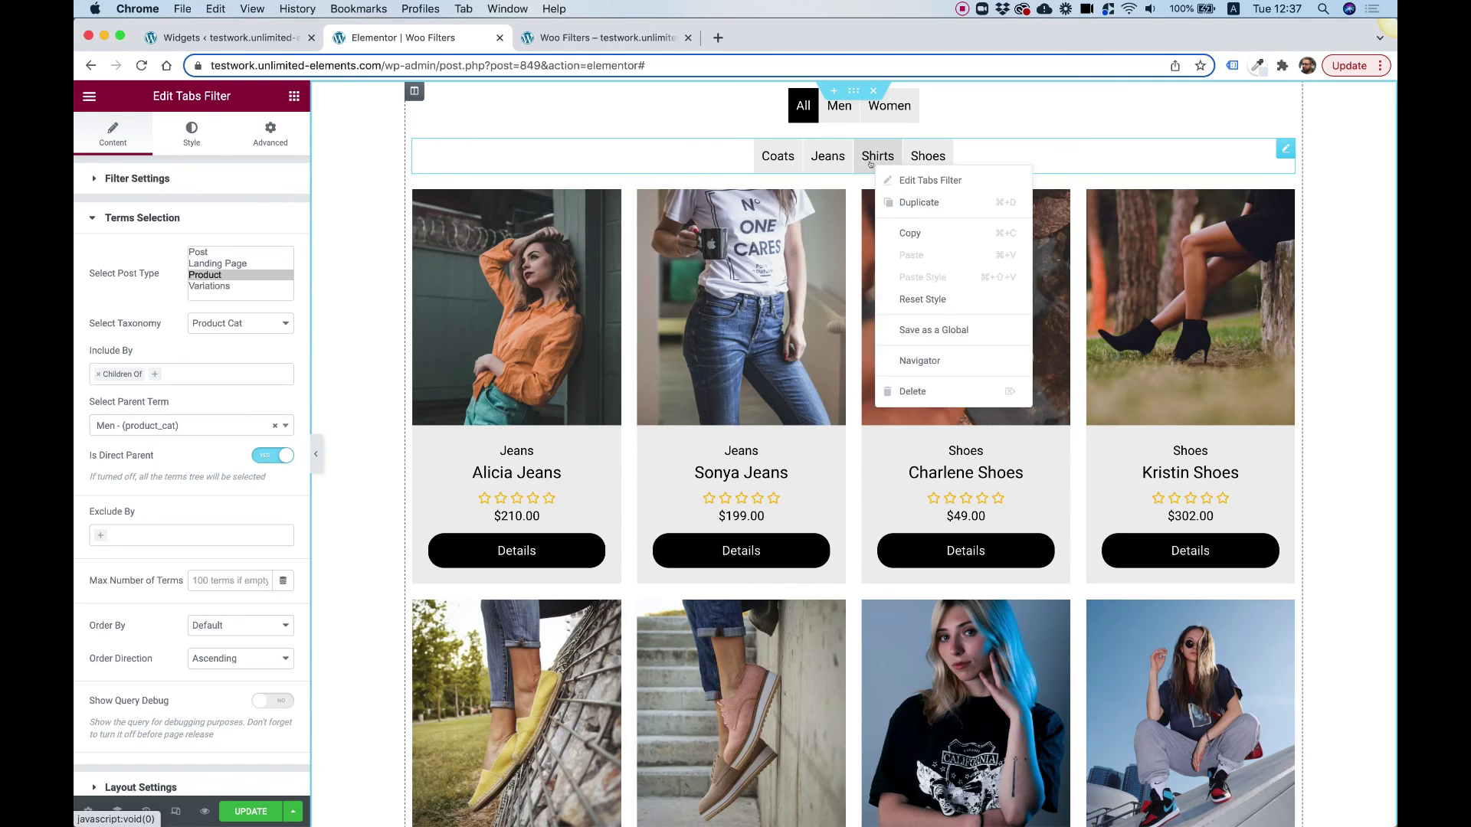
{"action": "left_click", "coordinate": [928, 203]}
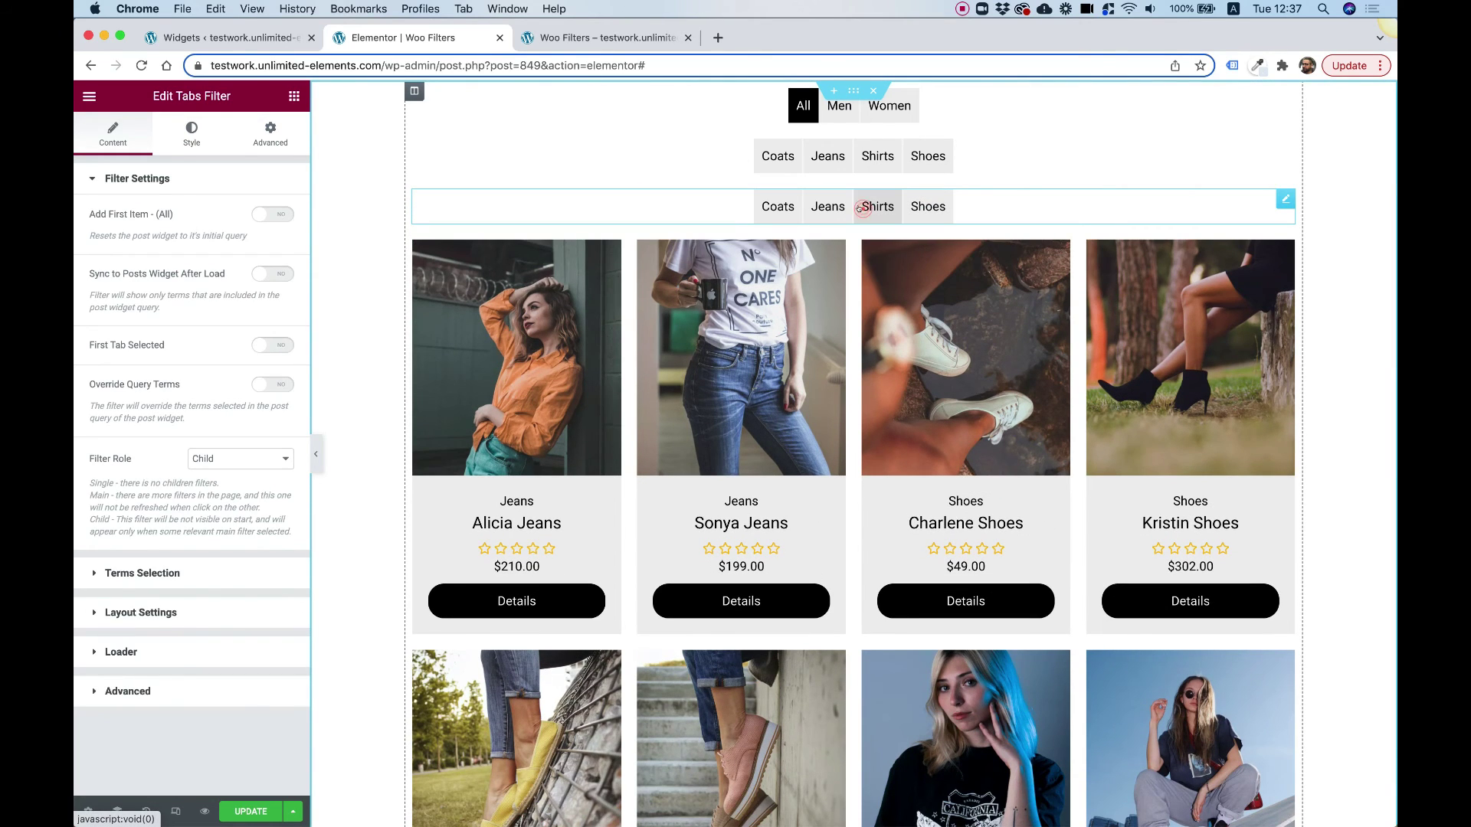
{"action": "left_click", "coordinate": [143, 573]}
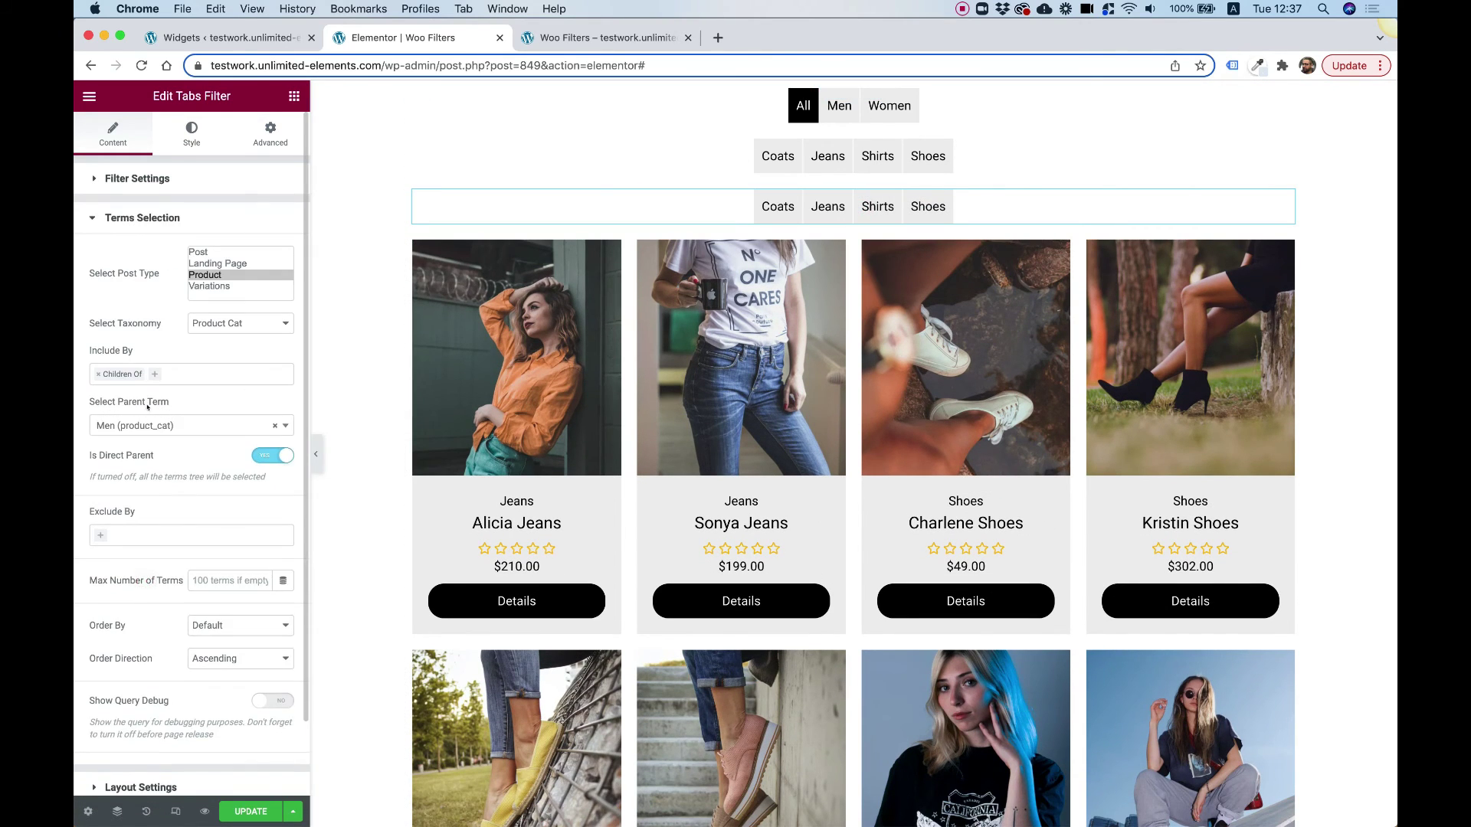
{"action": "left_click", "coordinate": [180, 426]}
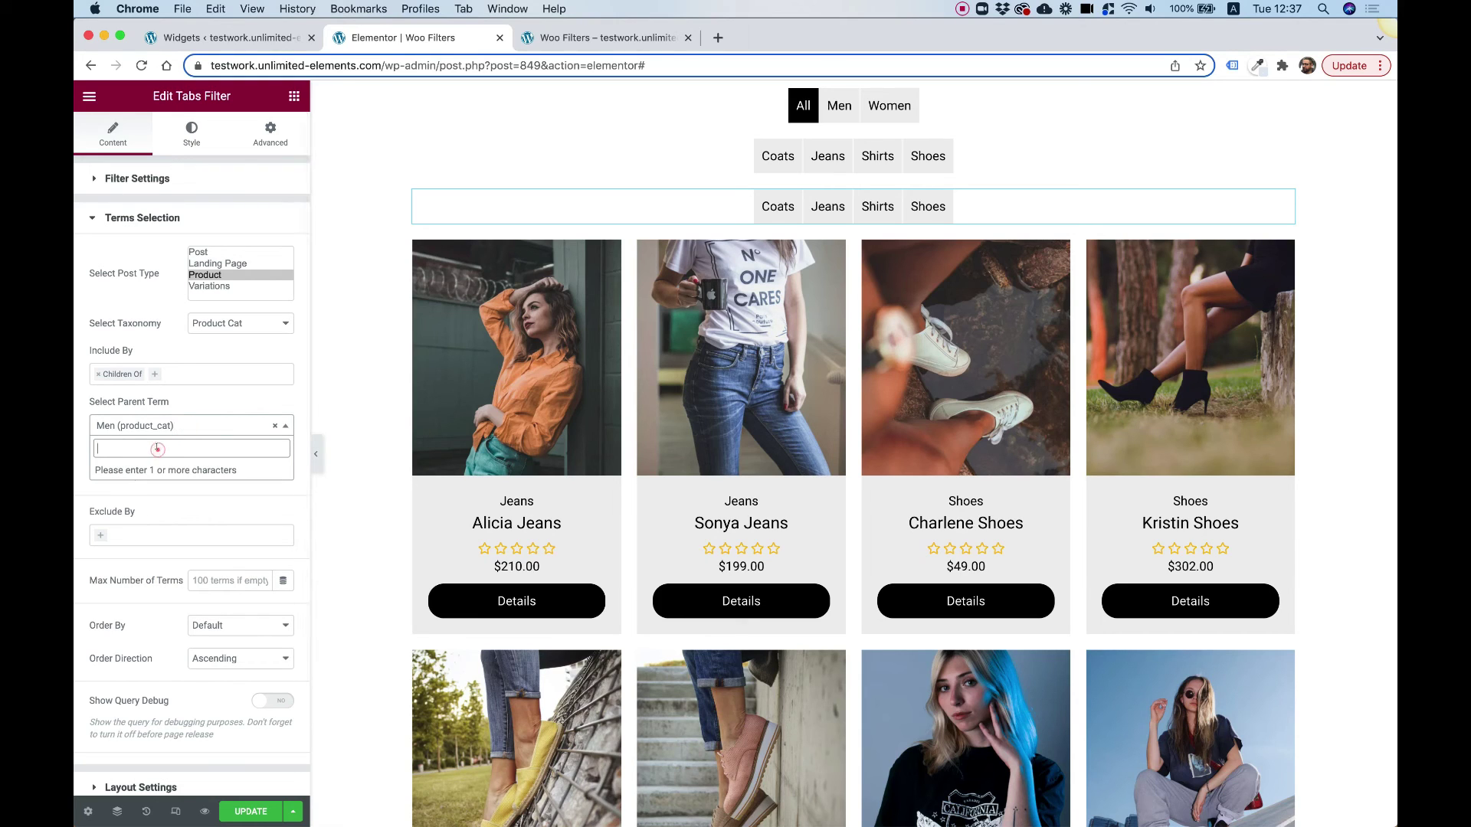
{"action": "type", "text": "women"}
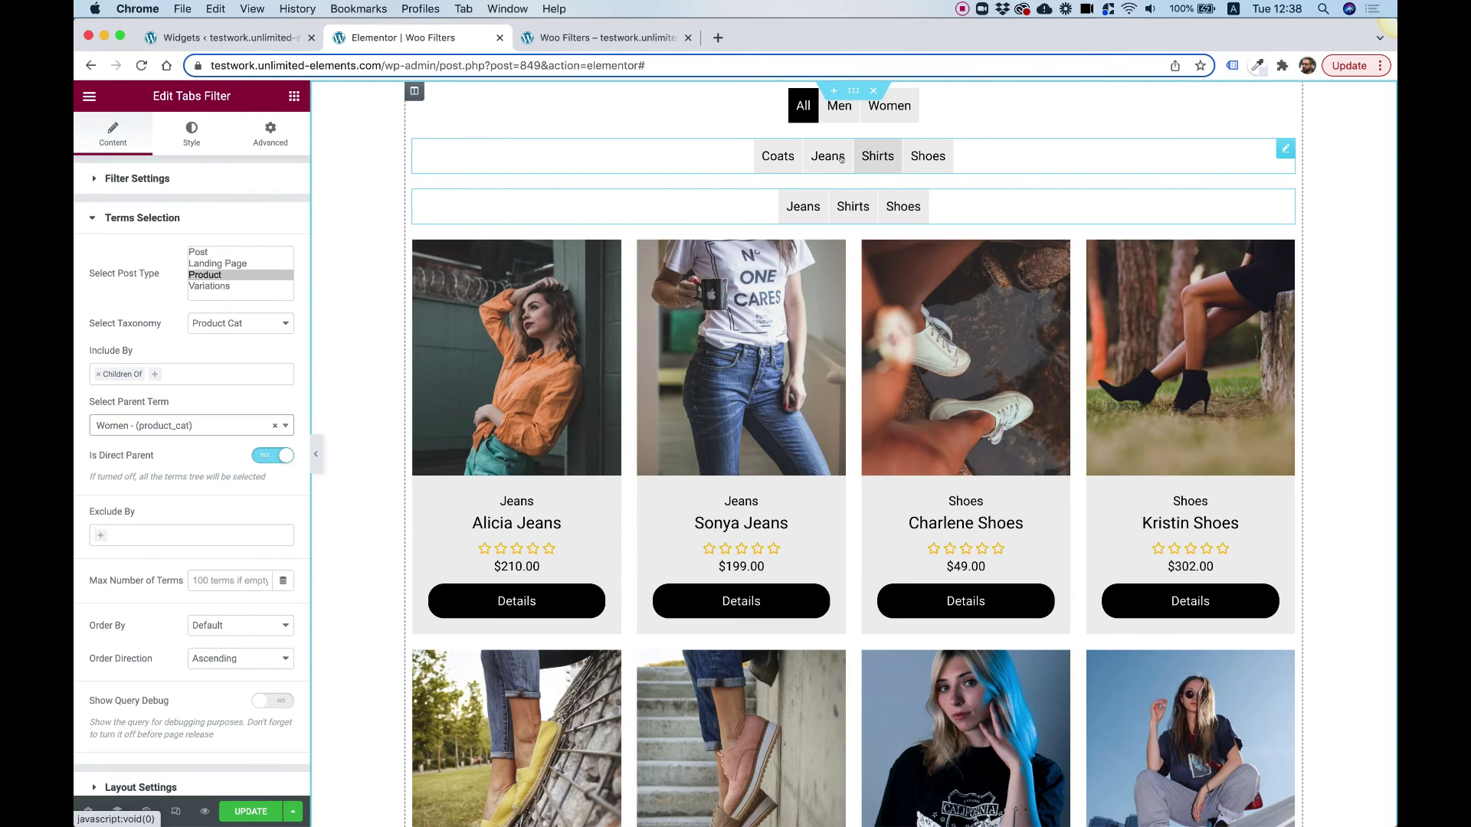
{"action": "left_click", "coordinate": [244, 810]}
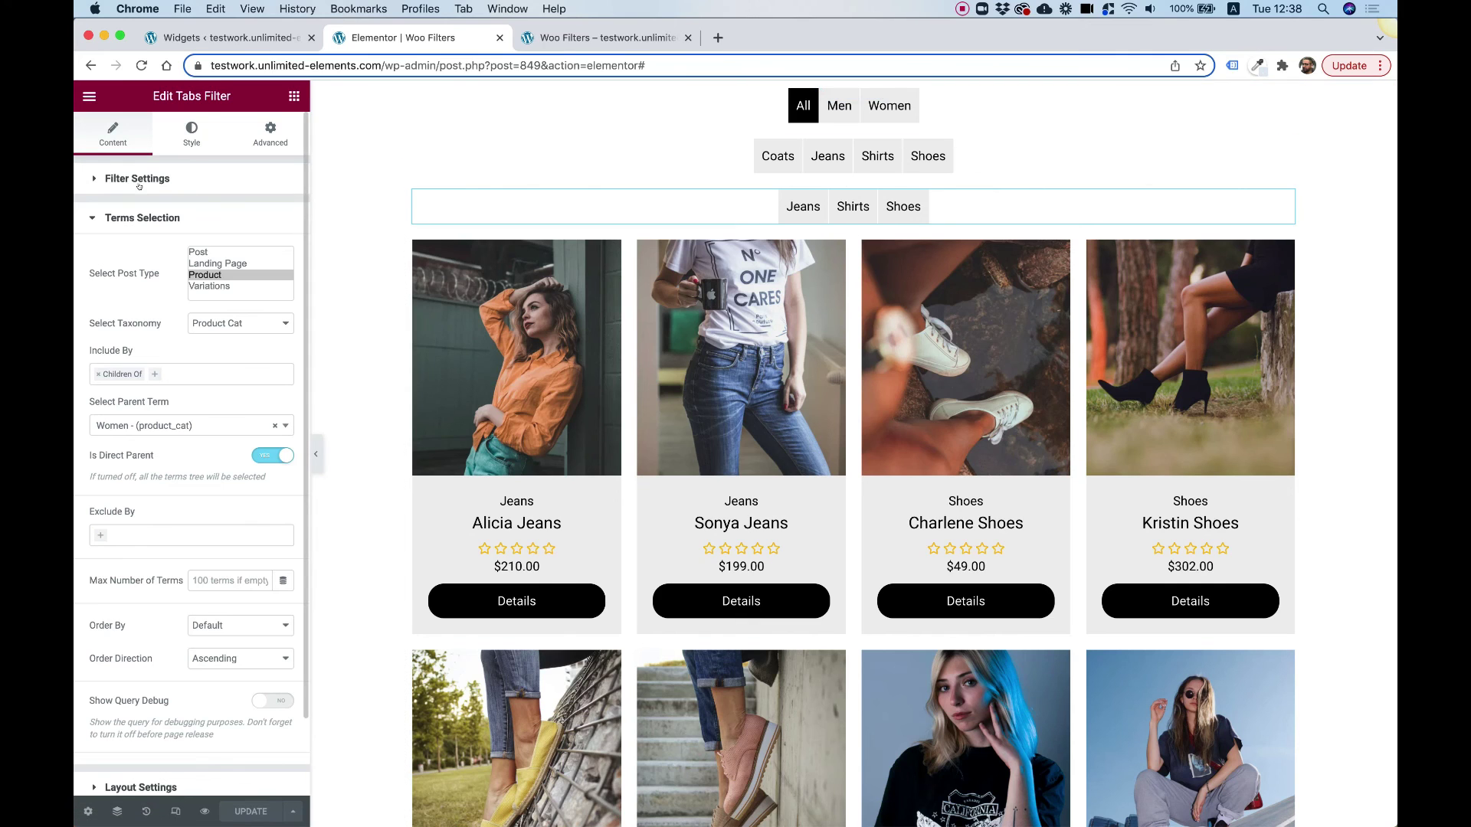
Step: In the page preview, test the filters by choosing Men in the main filter and Shoes in its child filter
{"action": "left_click", "coordinate": [564, 40]}
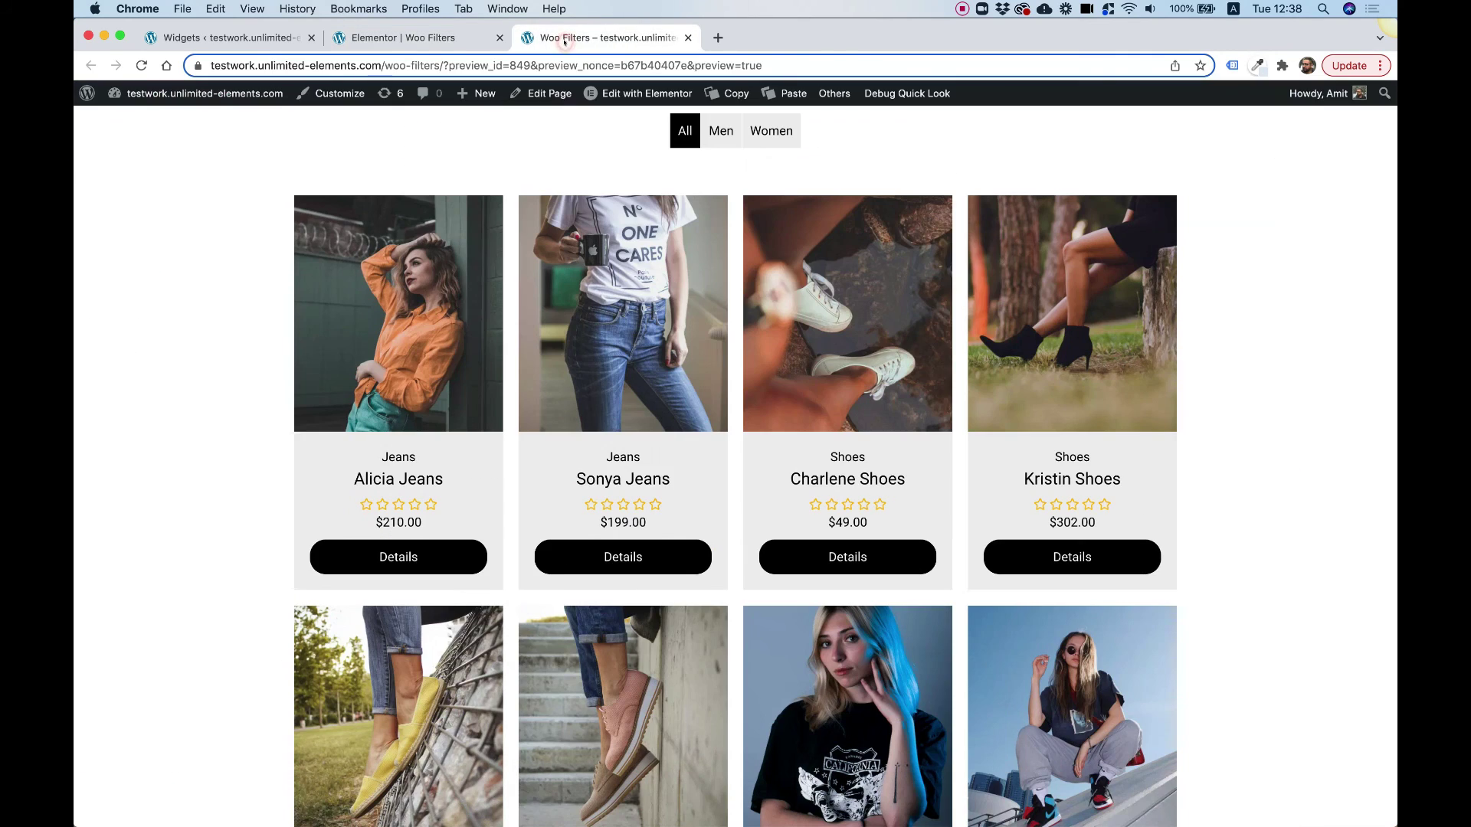
{"action": "left_click", "coordinate": [719, 136]}
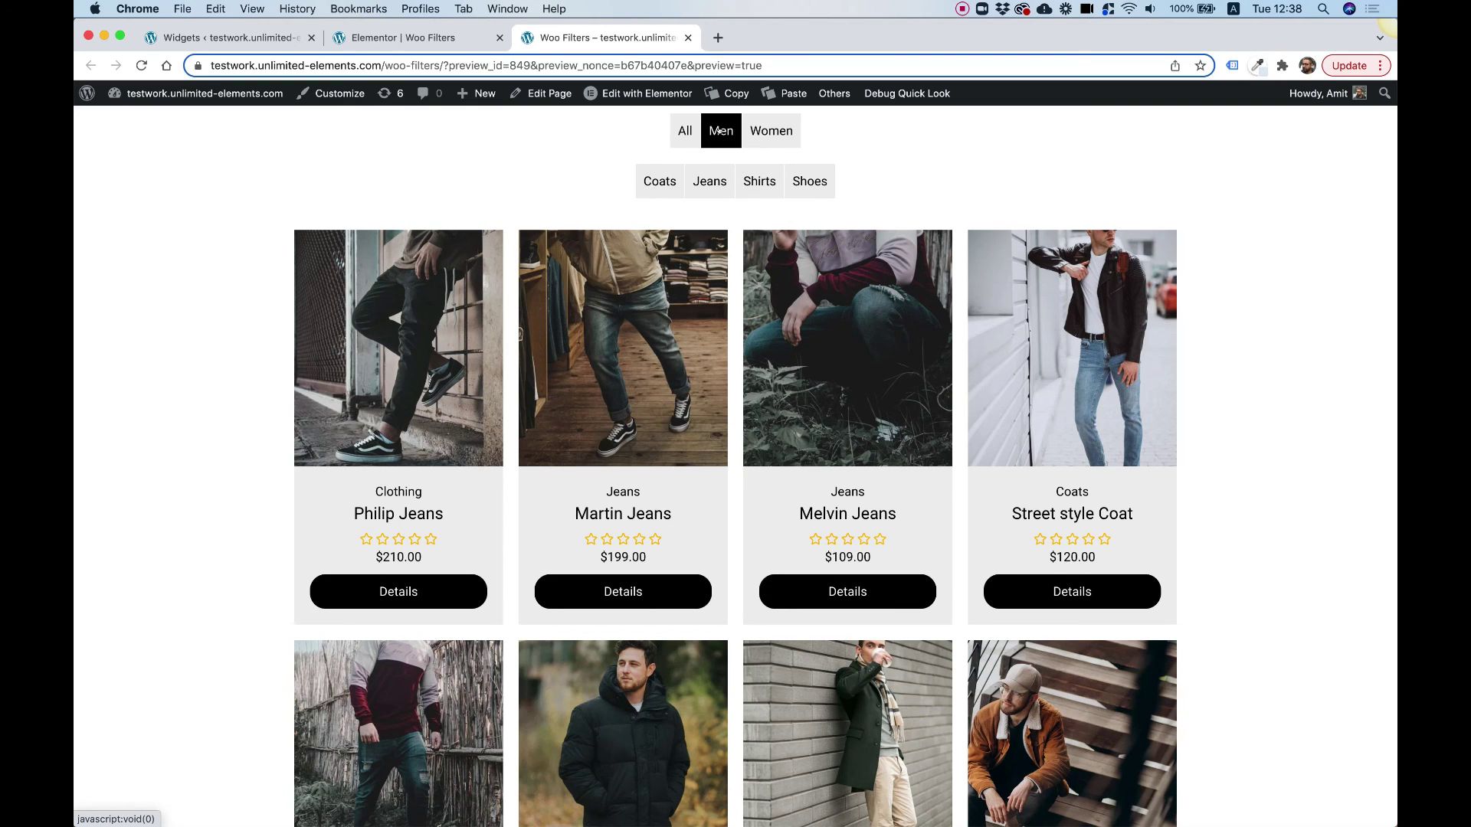
{"action": "left_click", "coordinate": [813, 184]}
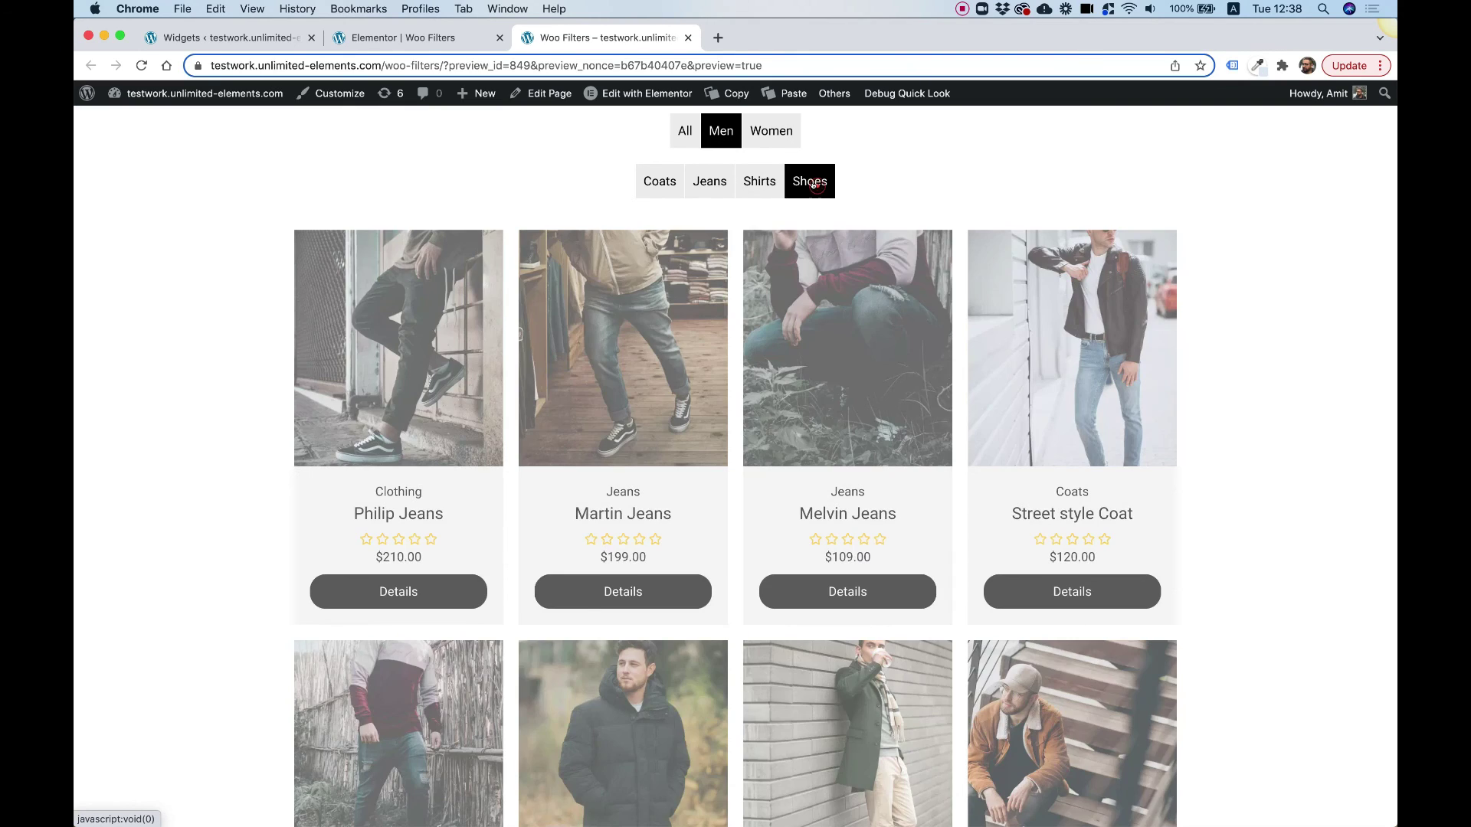